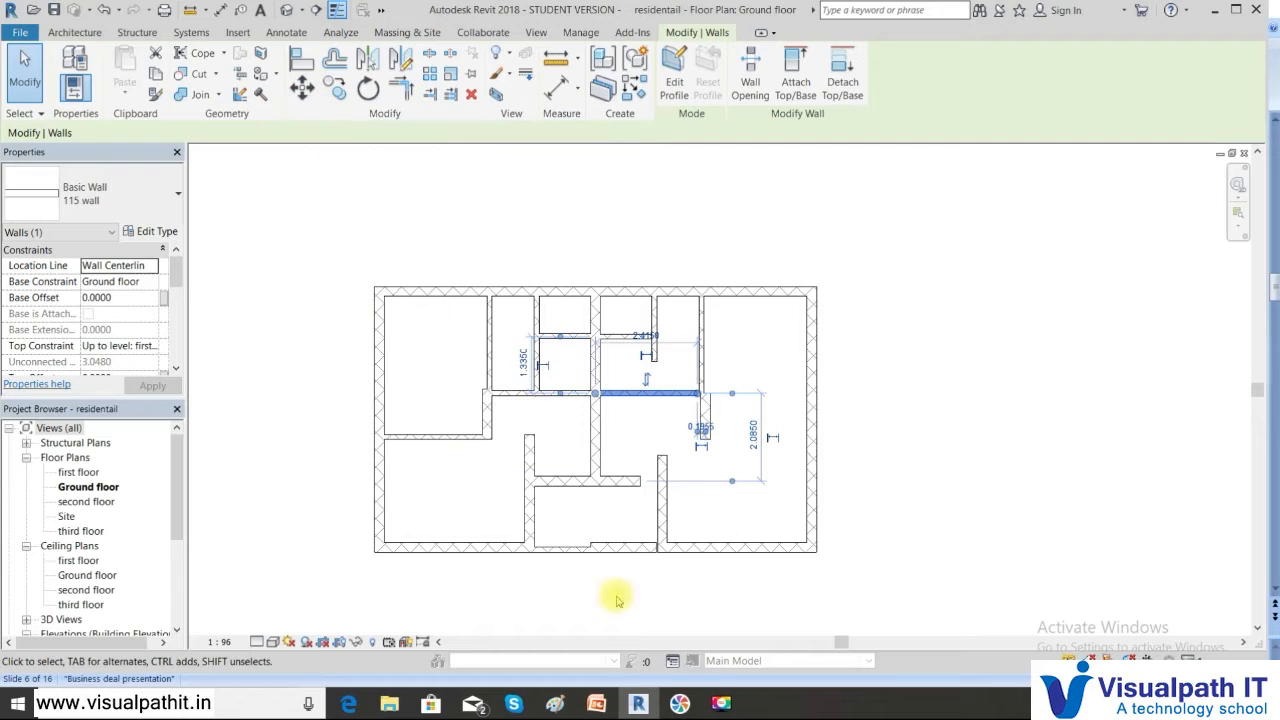
# Drag the left exterior wall outward and nudge it until the top-left room measures 3.4000
pyautogui.click(385, 350)
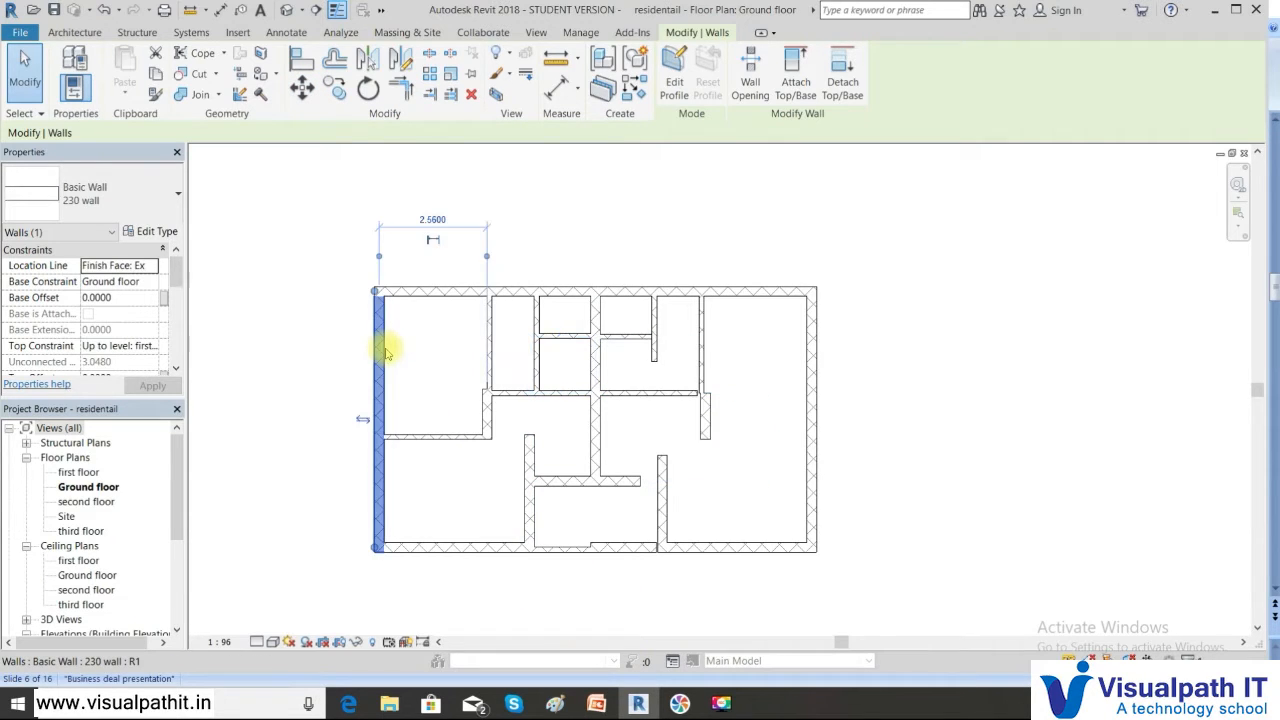
pyautogui.moveTo(372, 347); pyautogui.dragTo(350, 346)
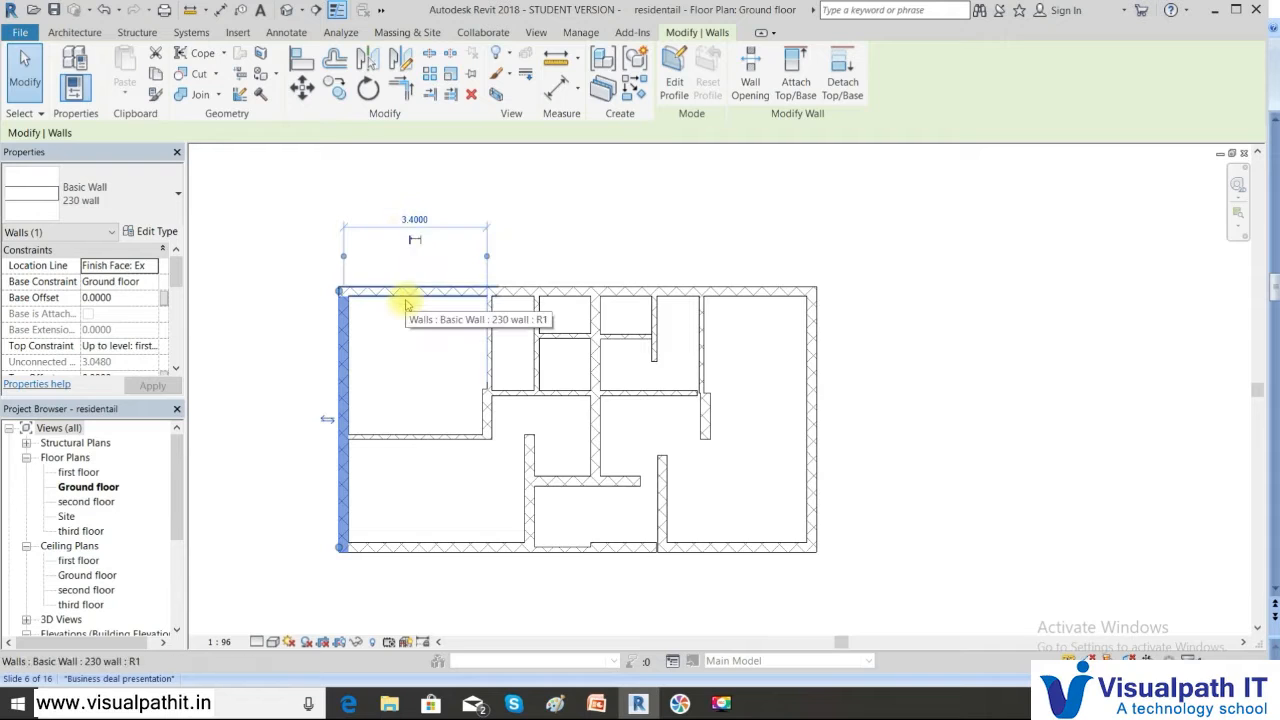
pyautogui.press('Left')
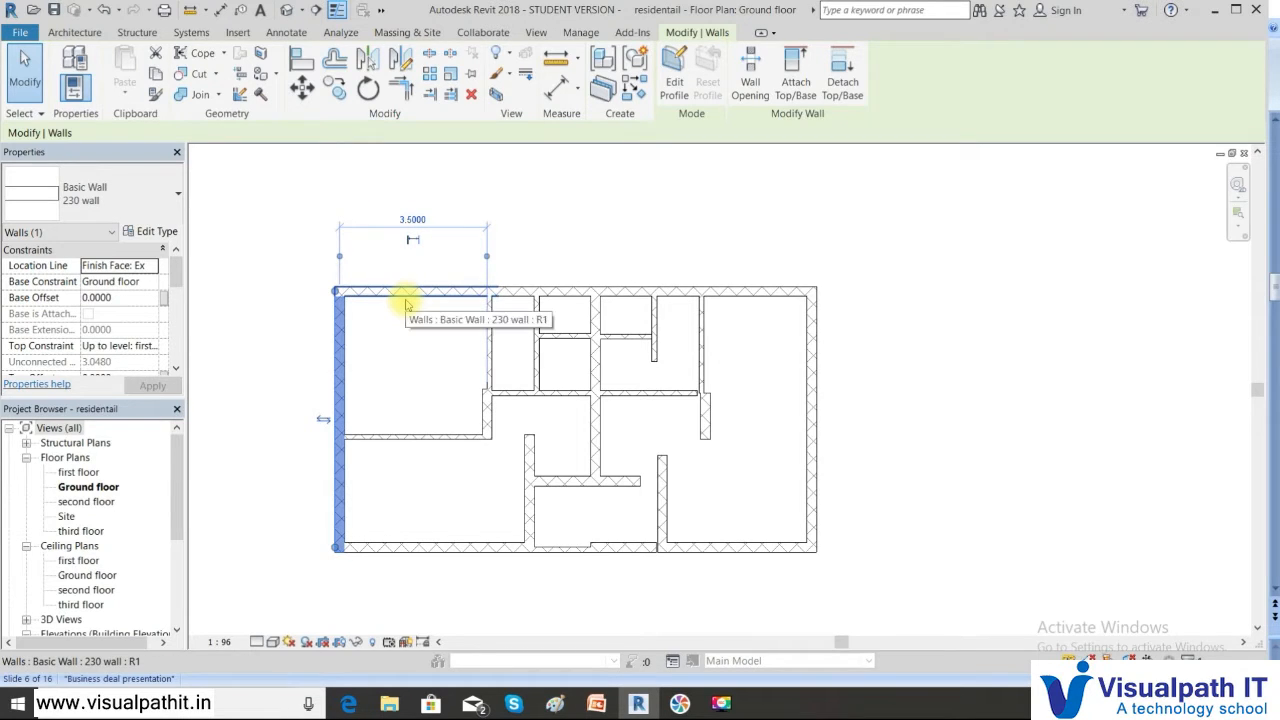
pyautogui.press('Right')
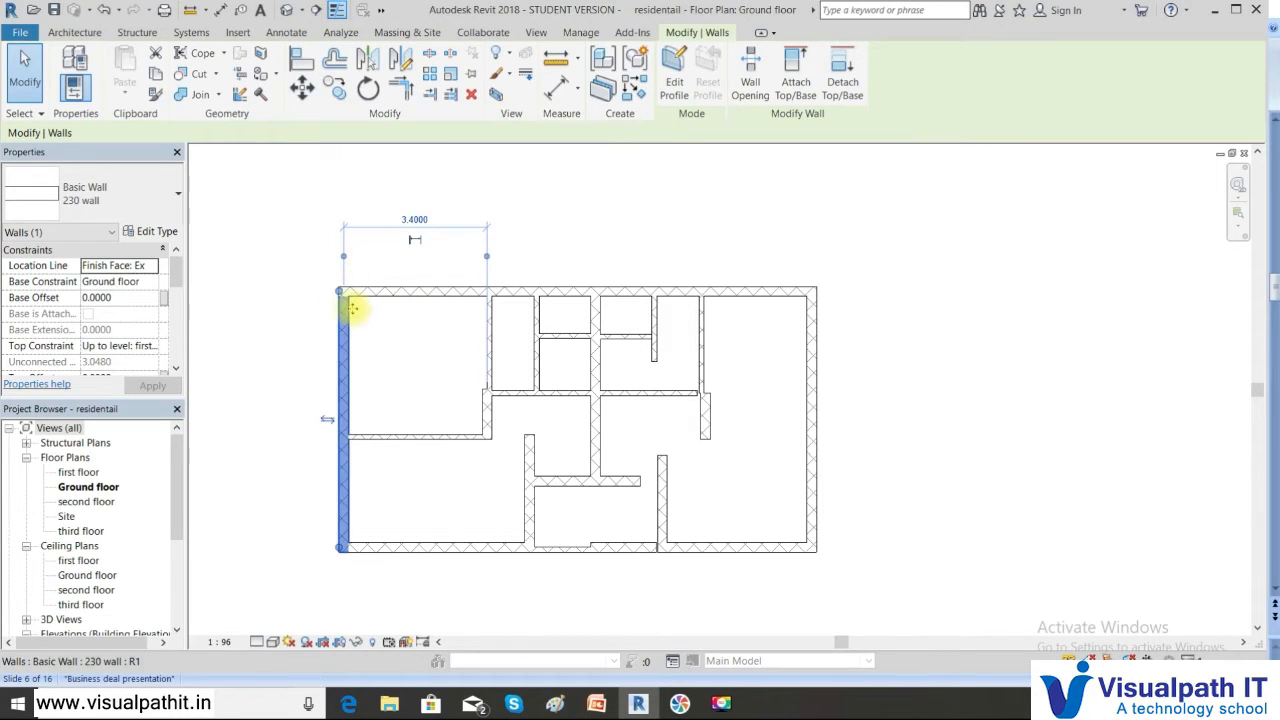
pyautogui.click(400, 195)
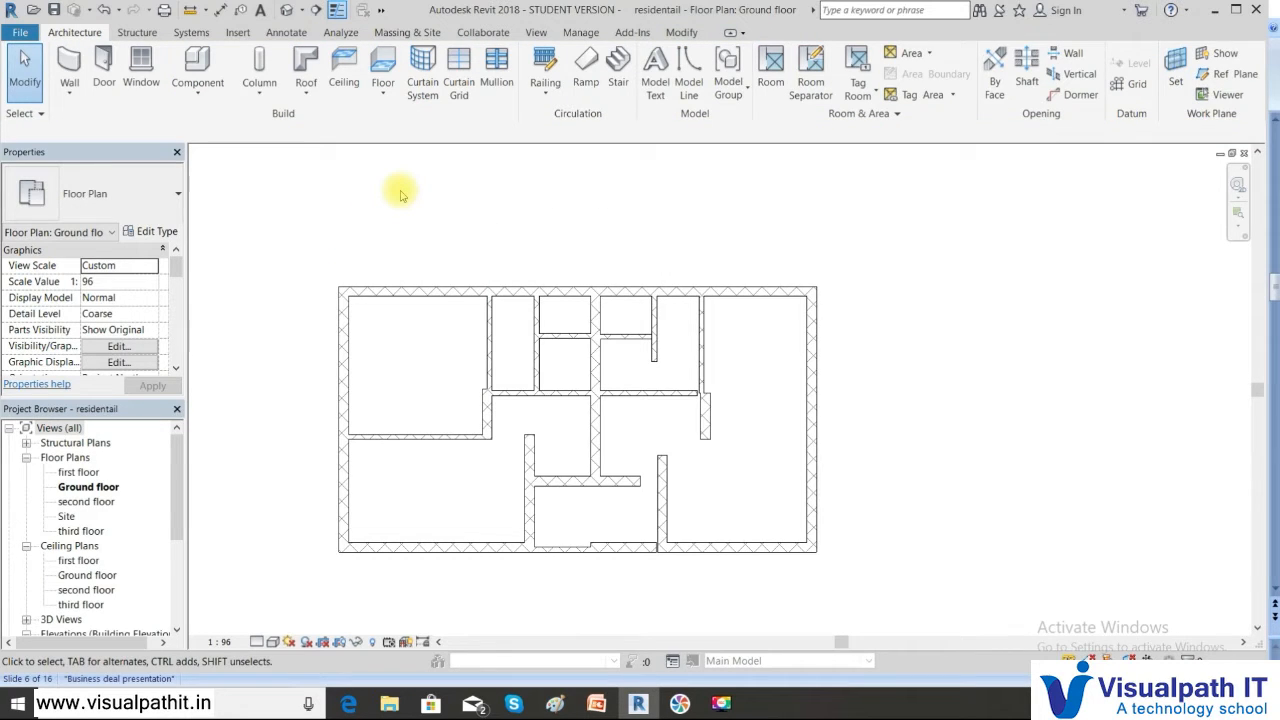
# Move the left exterior wall 0.9 to the left from its midpoint, widening the room to 4.3000
pyautogui.click(688, 33)
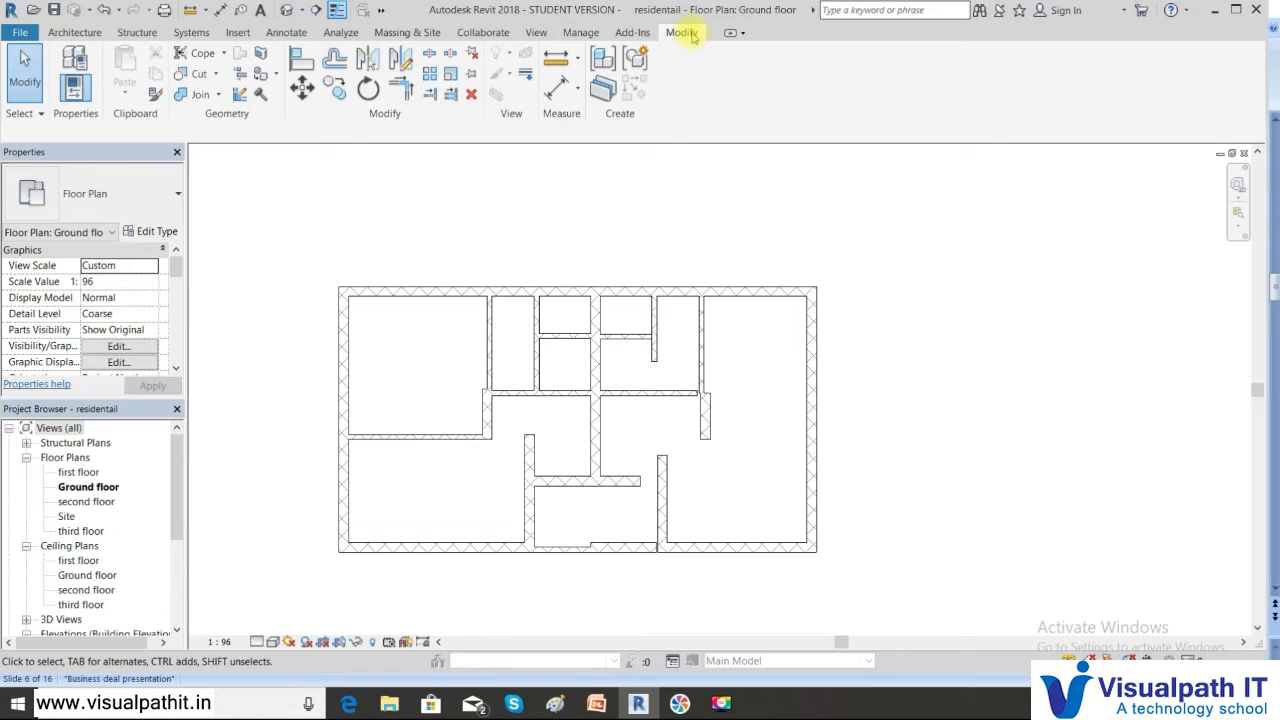
pyautogui.click(346, 315)
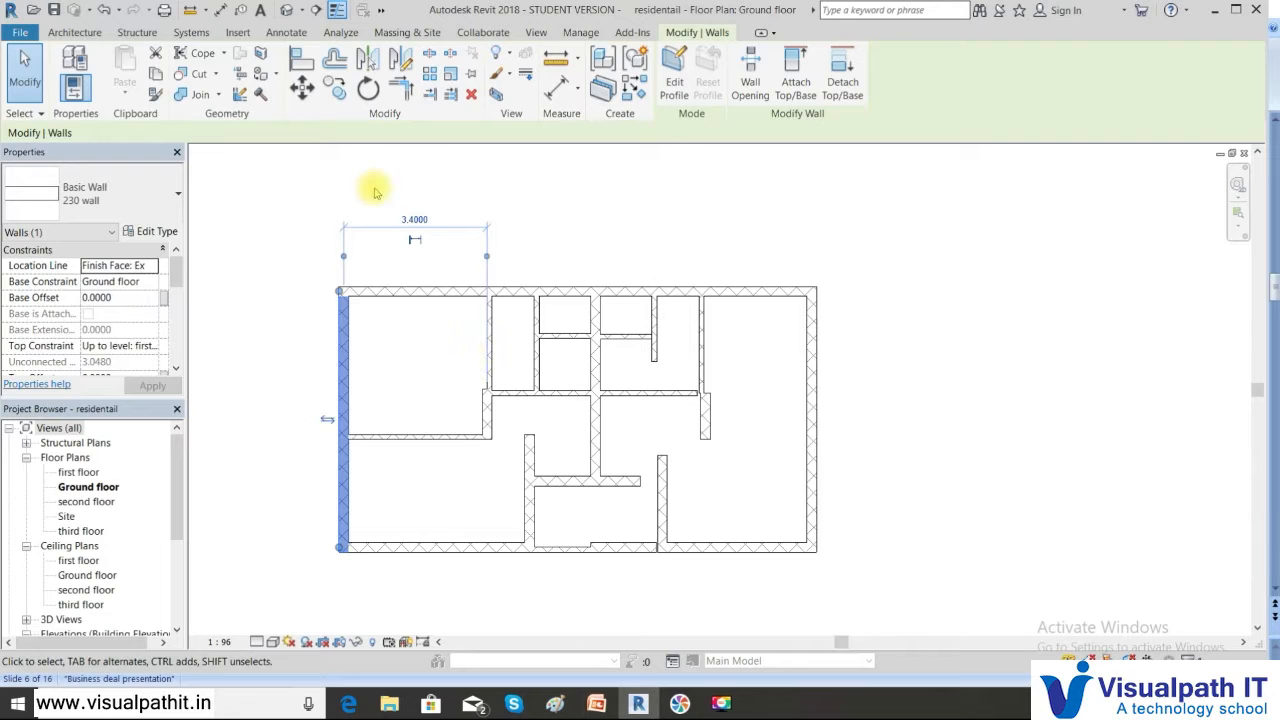
pyautogui.click(302, 88)
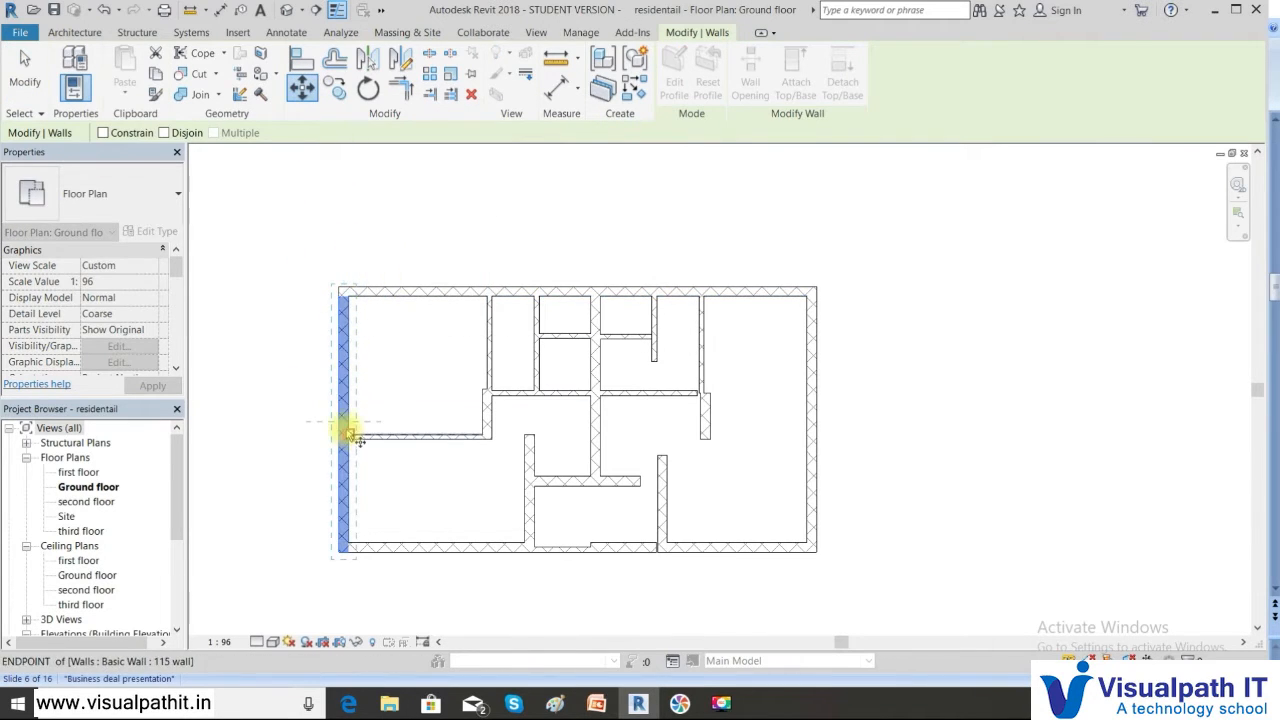
pyautogui.click(351, 300)
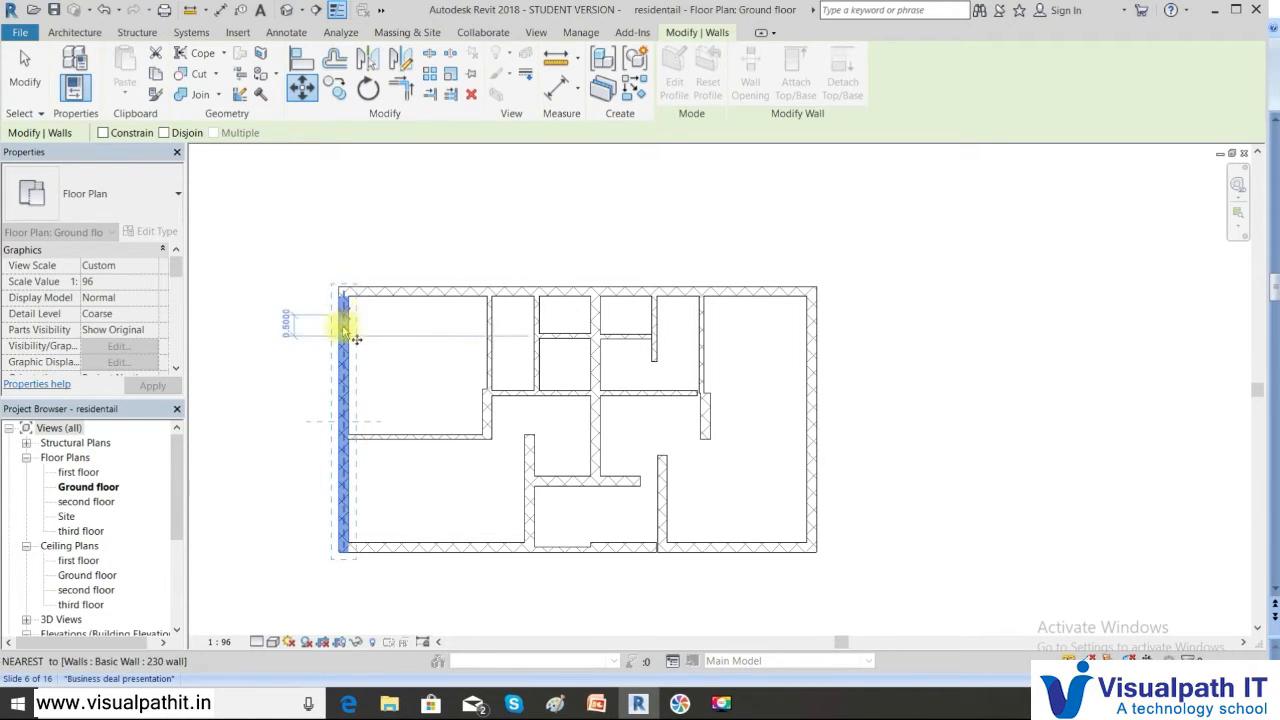
pyautogui.click(345, 428)
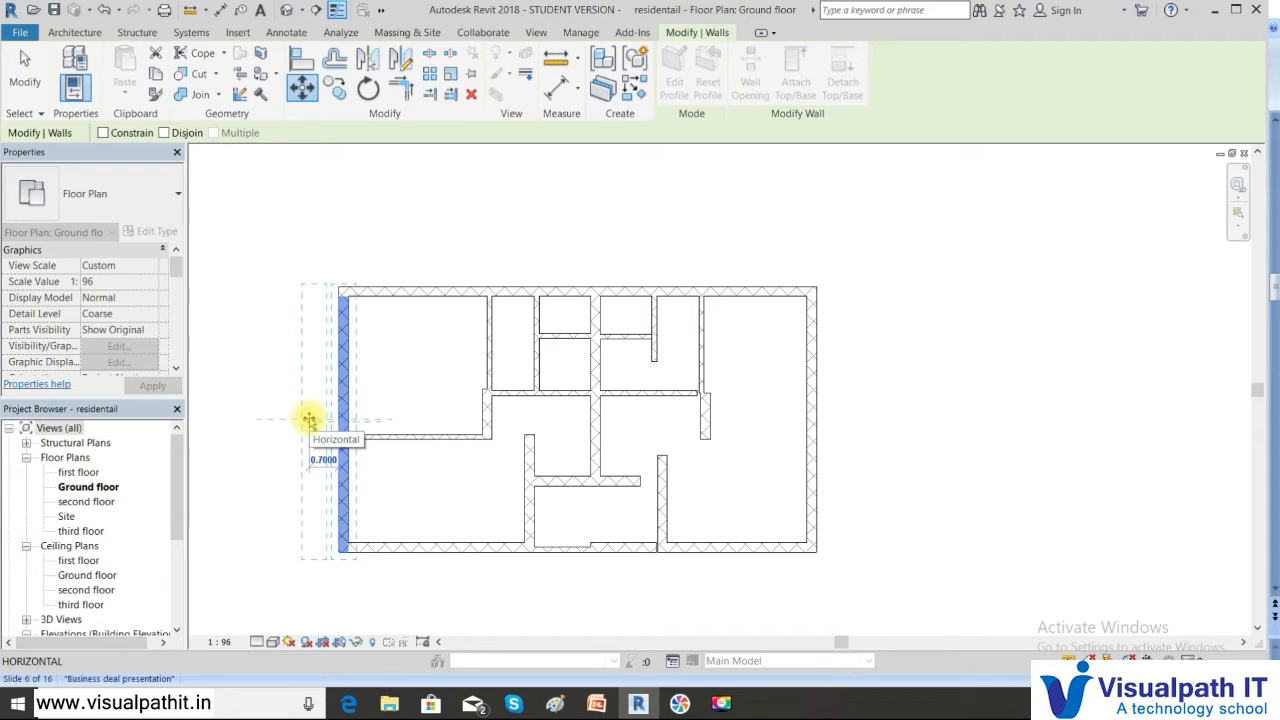
pyautogui.write('0')
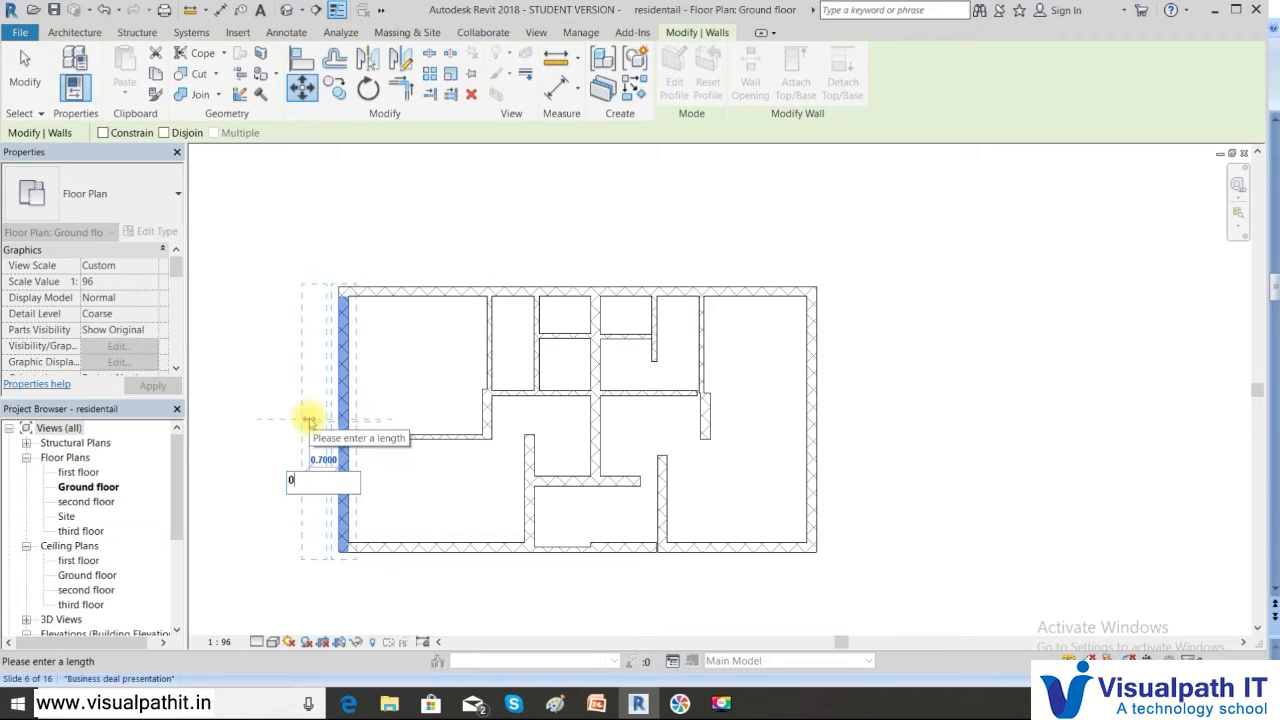
pyautogui.write('.9')
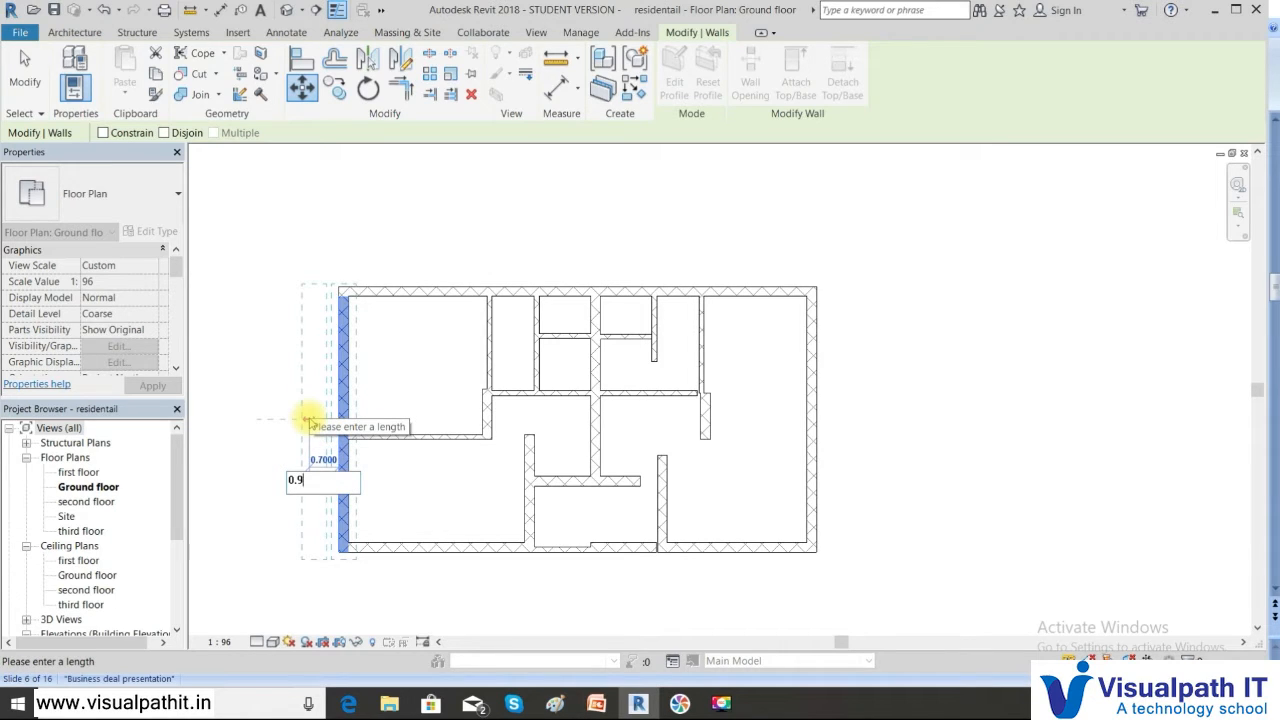
pyautogui.press('Return')
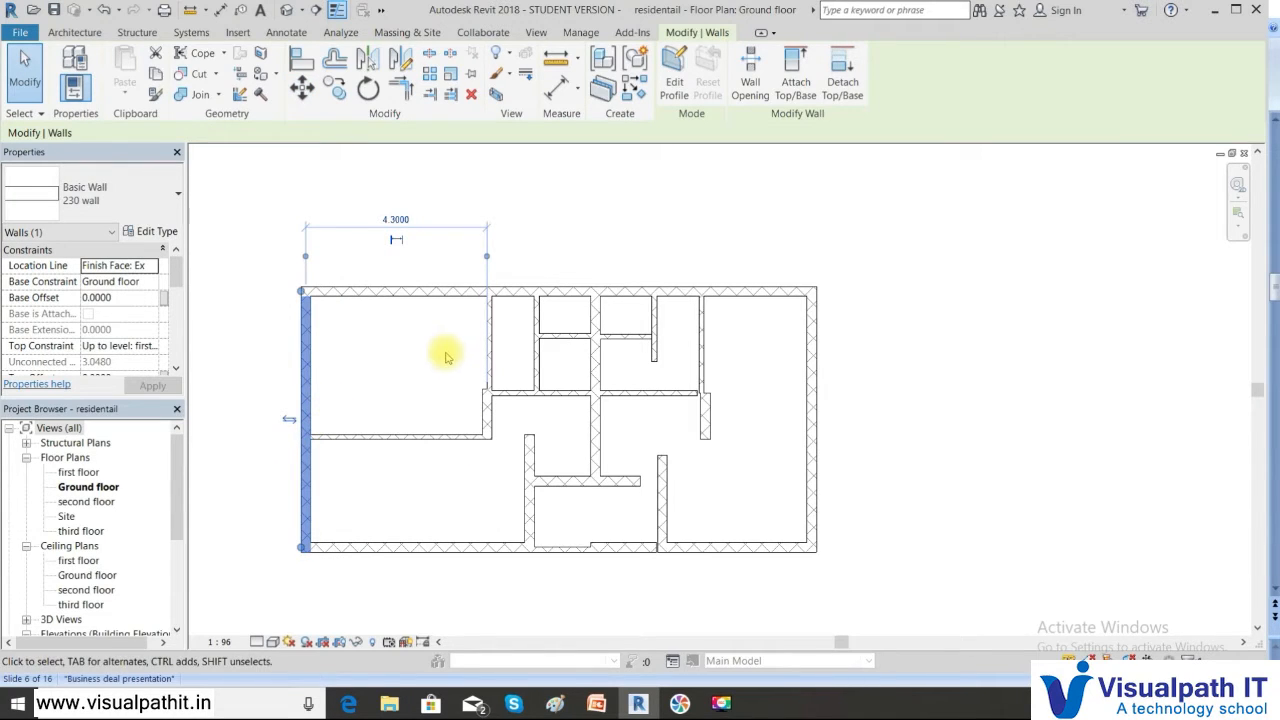
# Present PowerPoint's Copy slide full screen, then return to the Revit plan
pyautogui.click(597, 704)
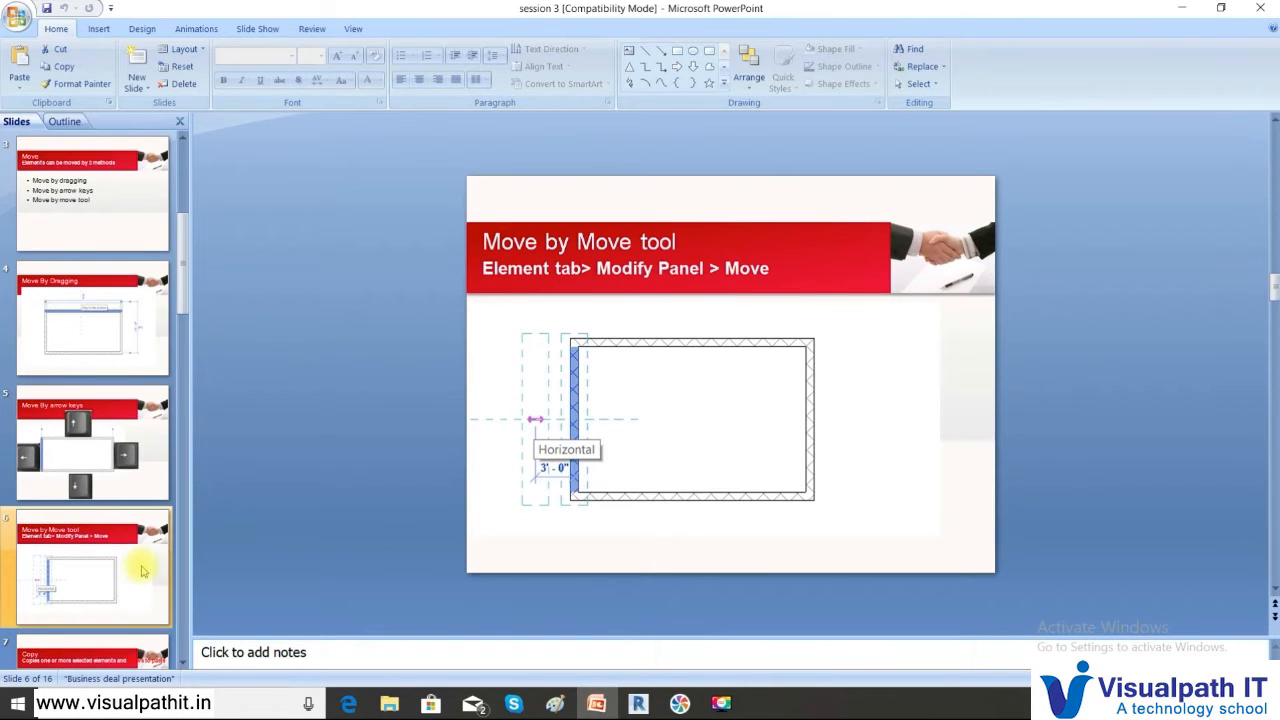
pyautogui.scroll(-3, 117, 530)
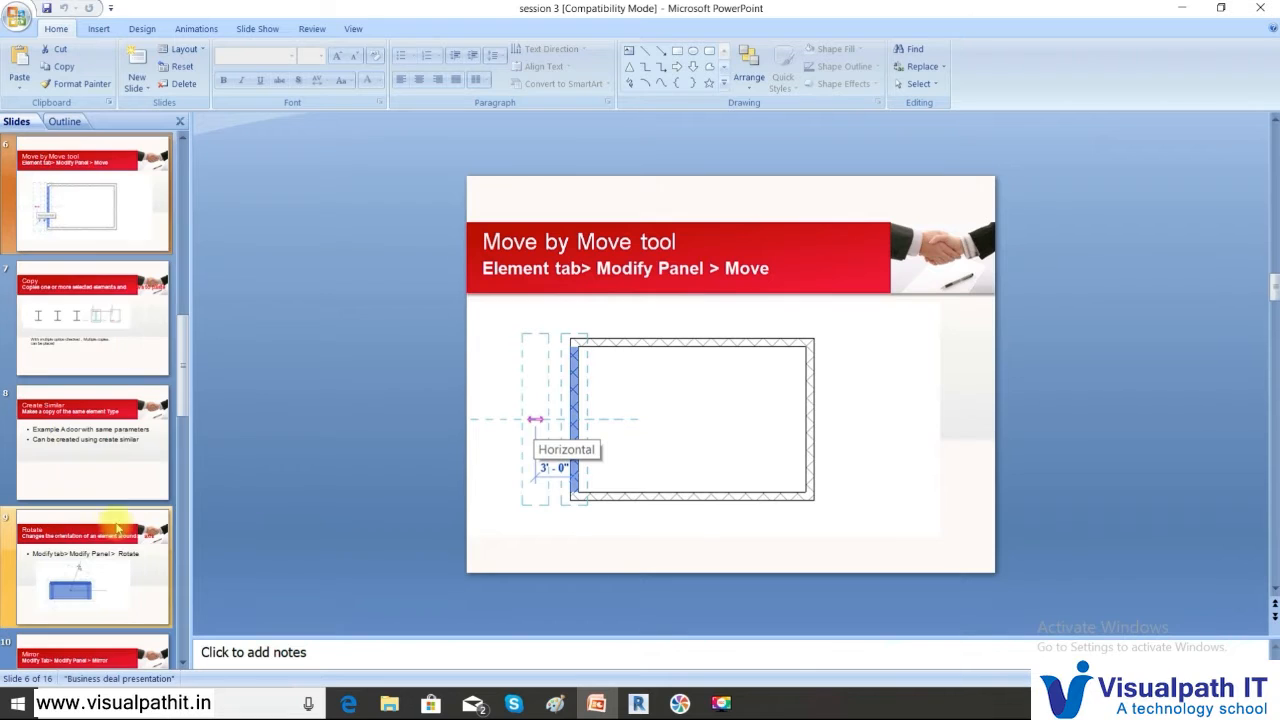
pyautogui.click(74, 430)
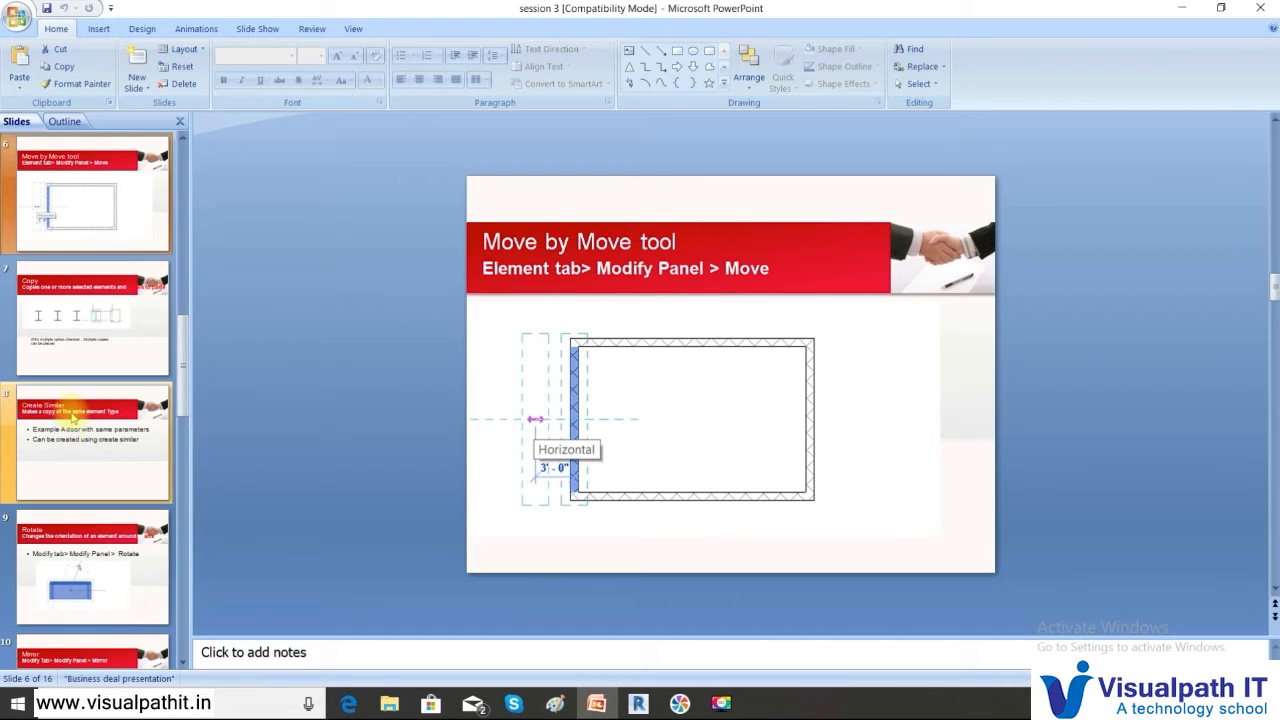
pyautogui.click(85, 330)
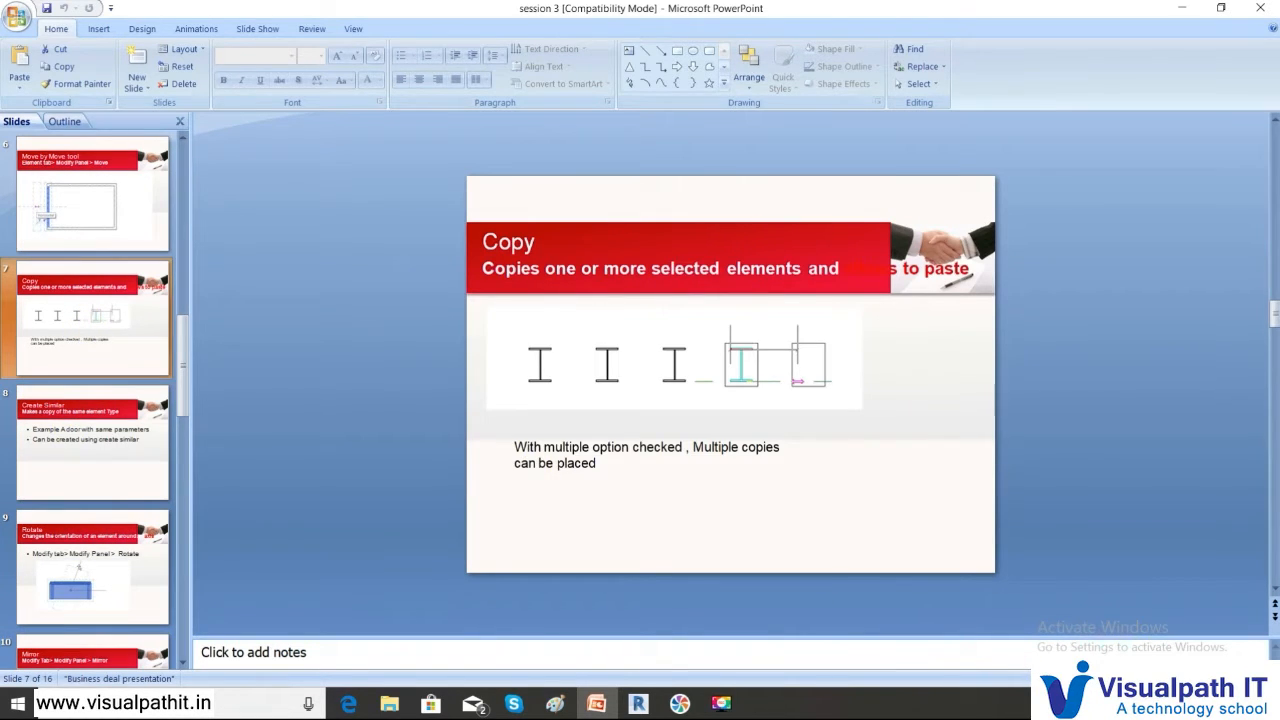
pyautogui.hotkey('shift', 'F5')
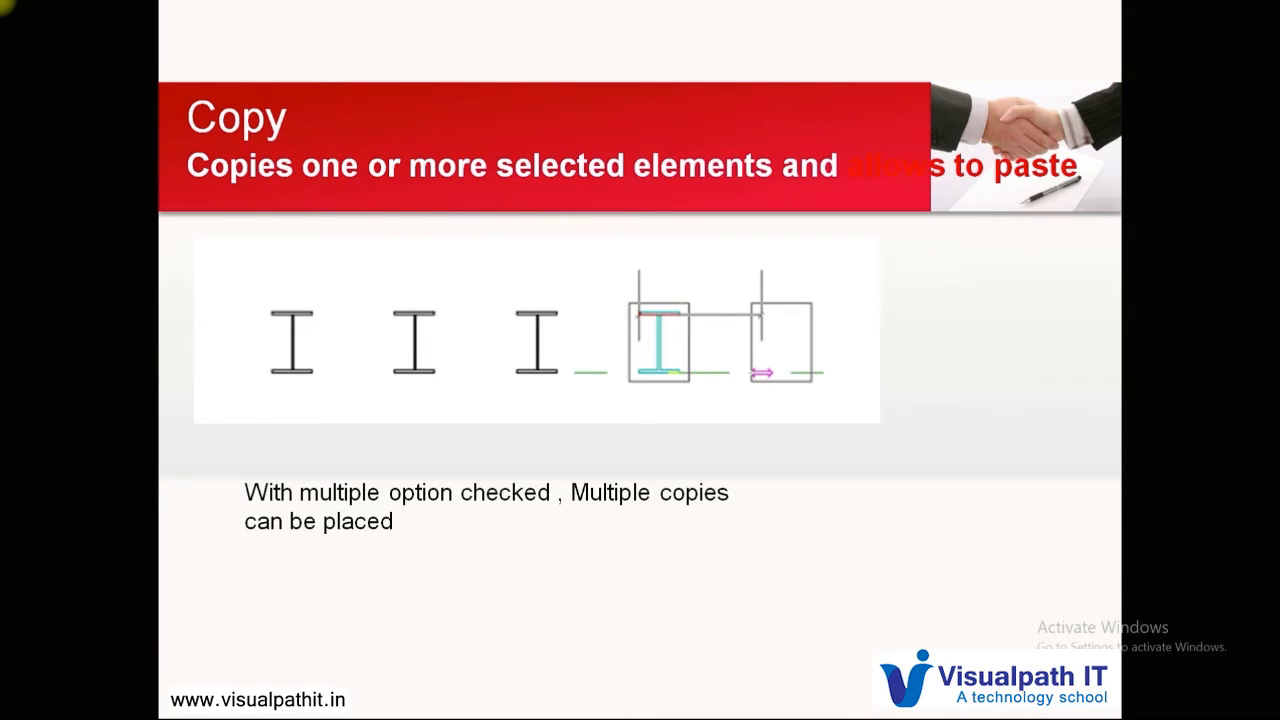
pyautogui.press('Escape')
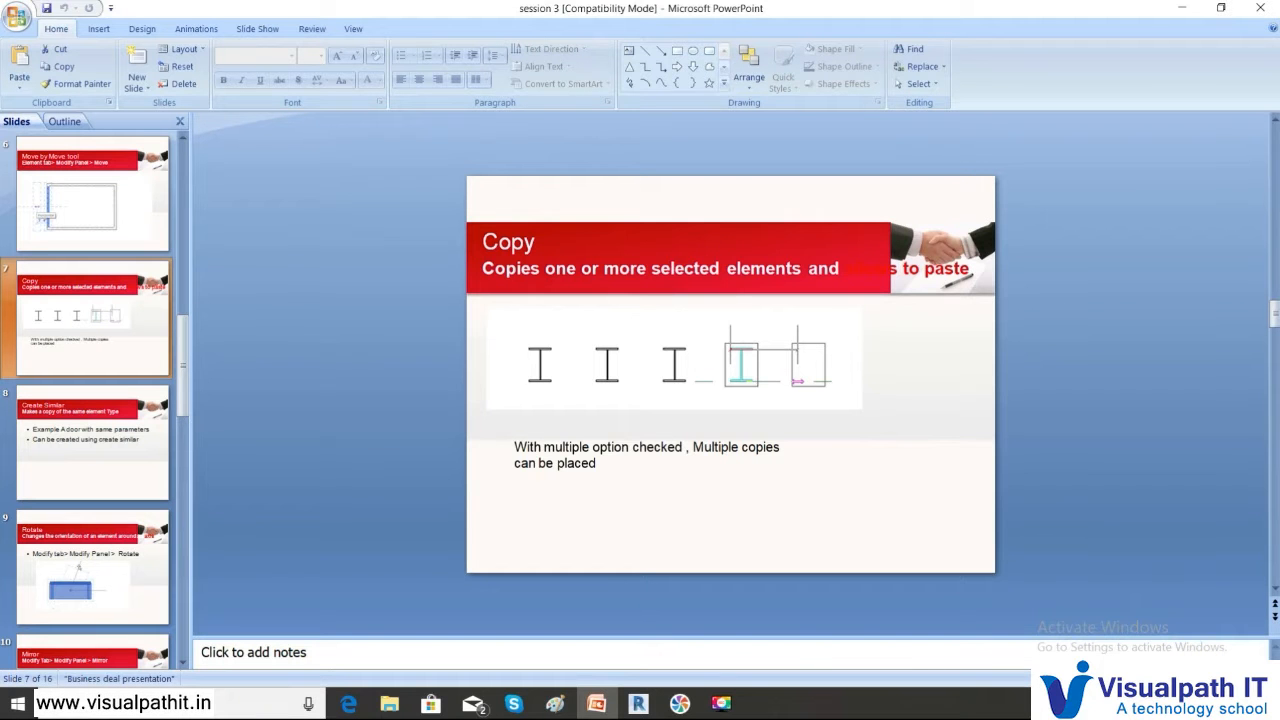
pyautogui.click(638, 703)
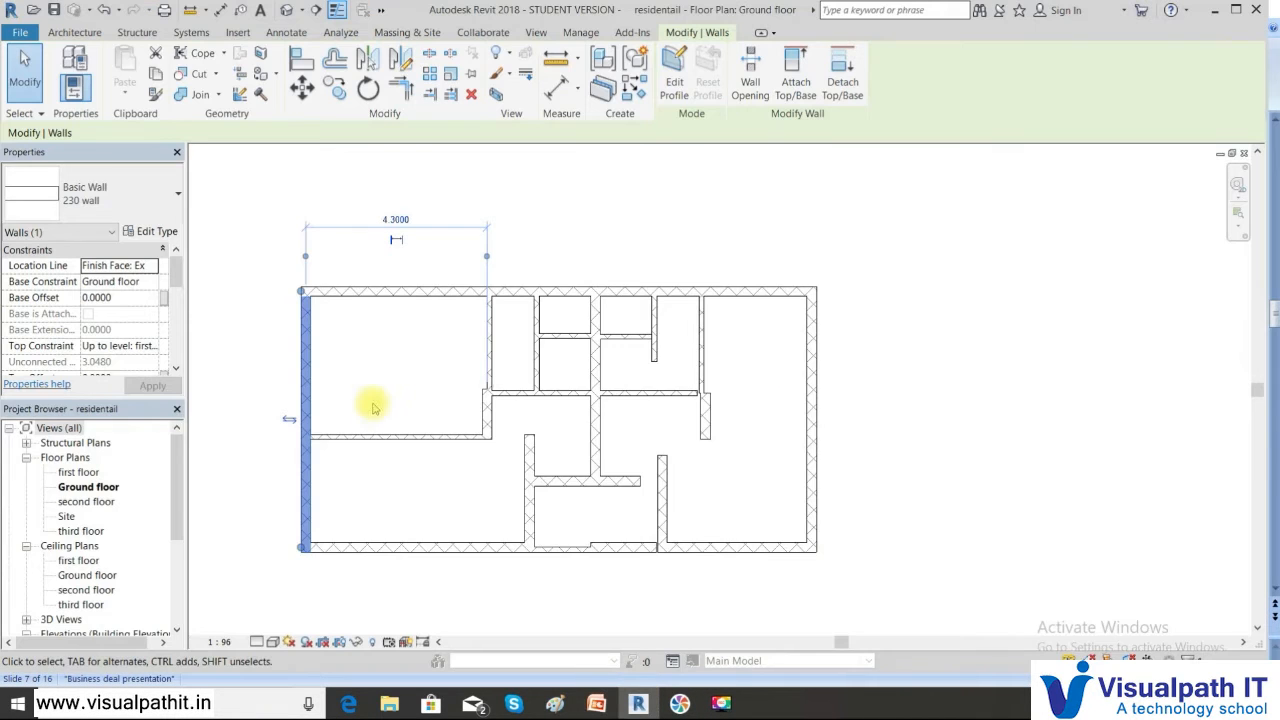
# Copy all 24 walls from the bottom-left corner to a spot 13.9000 to the right
pyautogui.click(812, 388)
pyautogui.moveTo(271, 244); pyautogui.dragTo(876, 584)
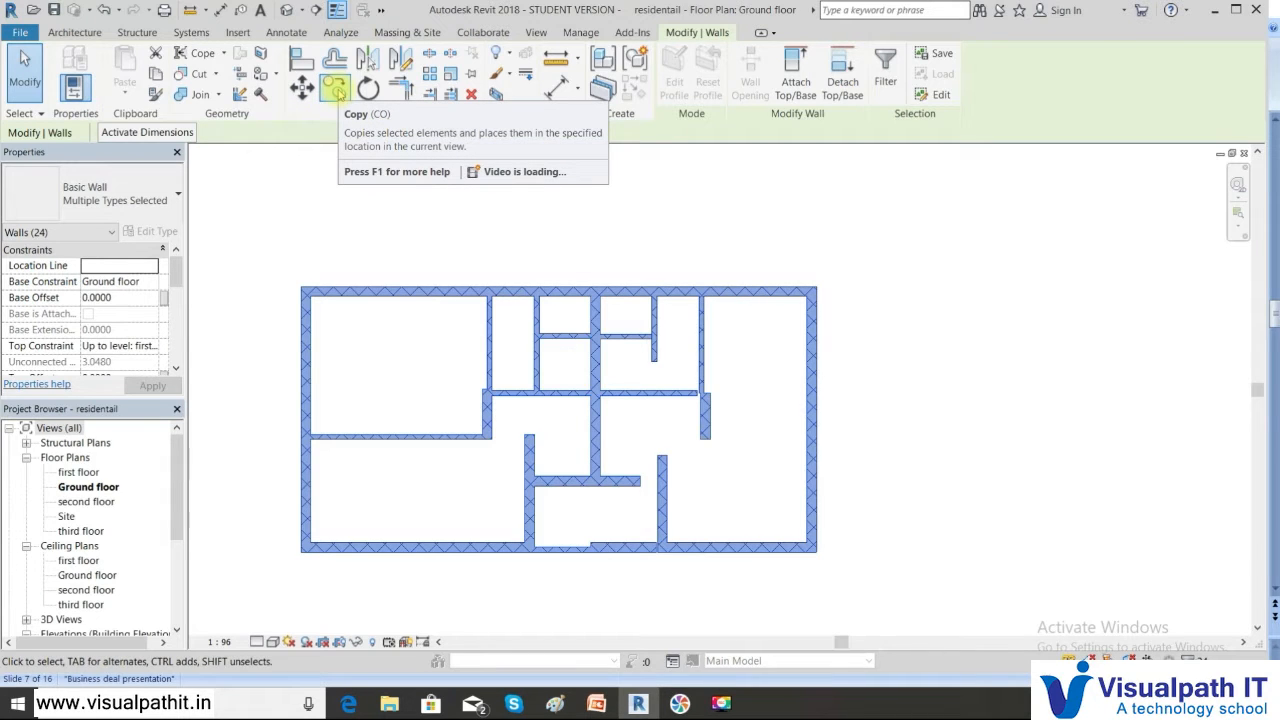
pyautogui.click(337, 91)
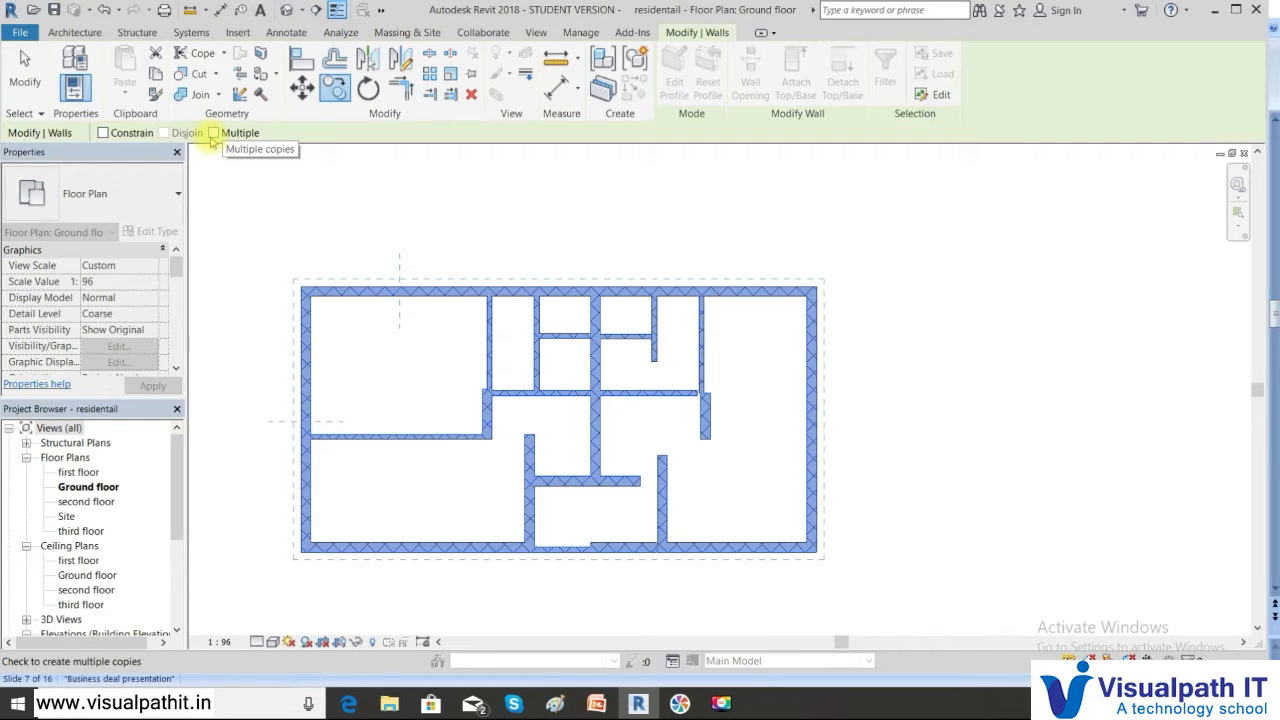
pyautogui.click(303, 552)
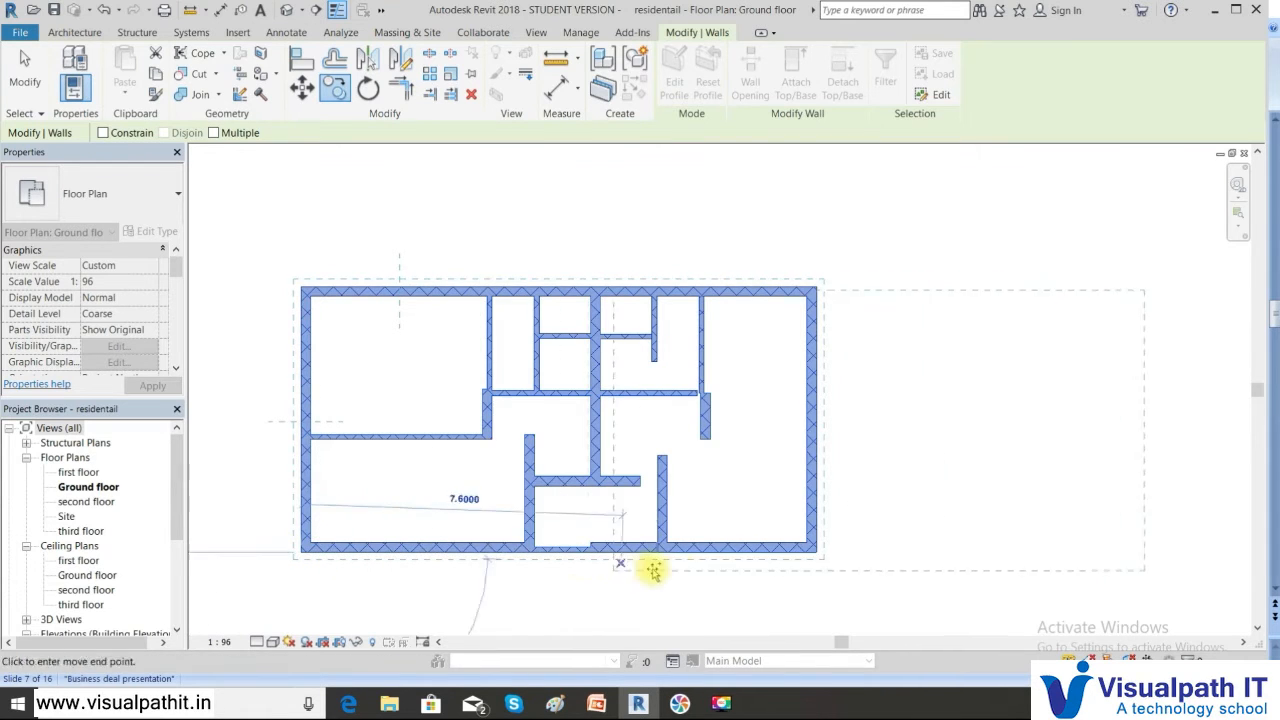
pyautogui.click(885, 542)
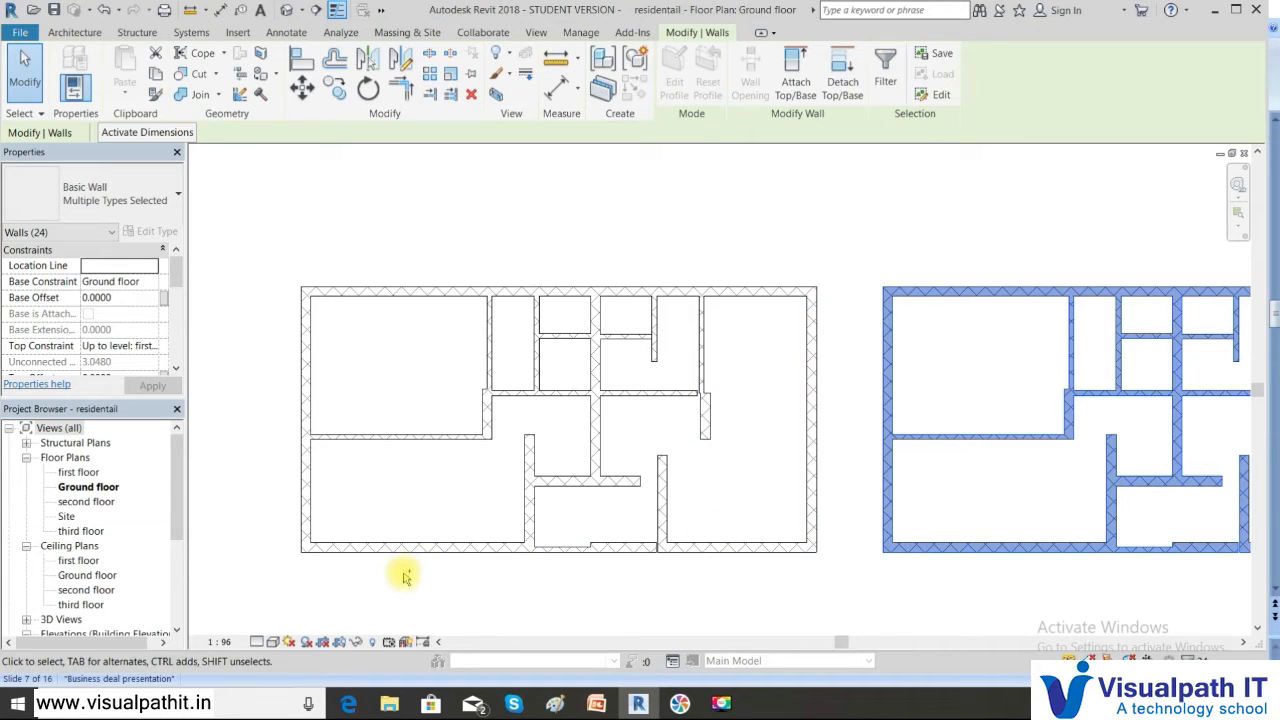
# Delete the copied walls, present the Create Similar slide full screen, and return to Revit
pyautogui.press('Delete')
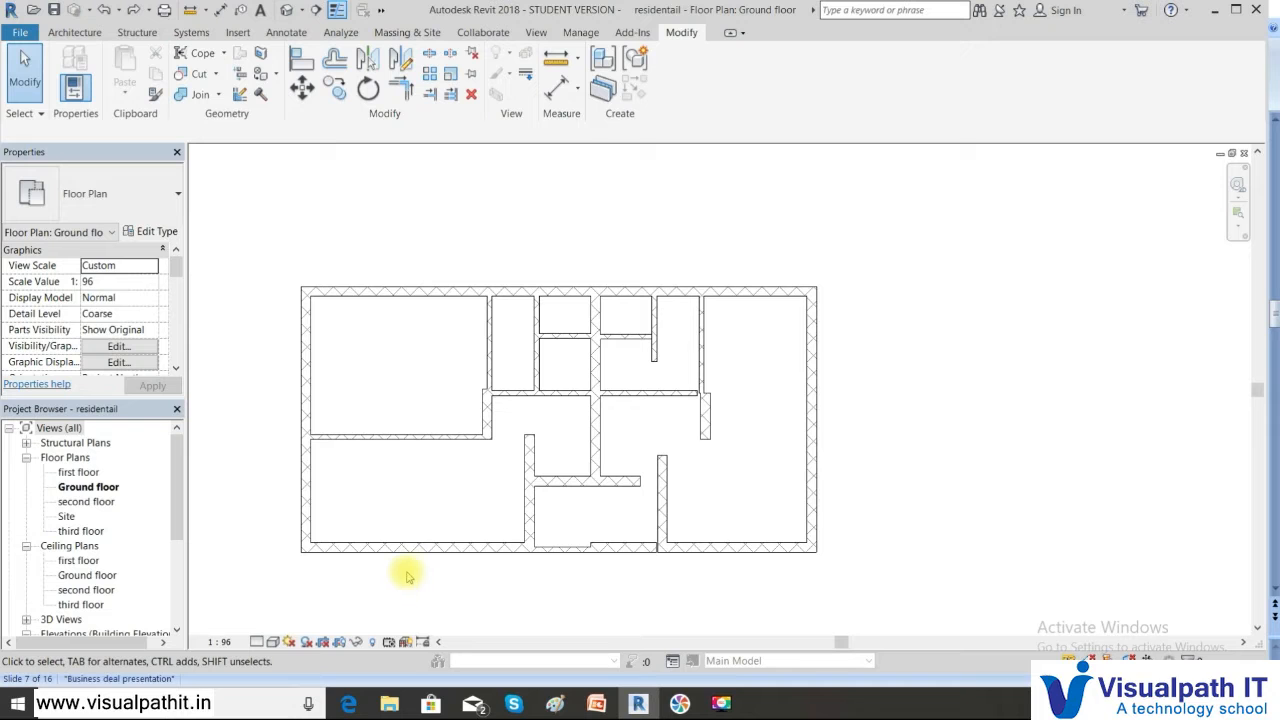
pyautogui.click(614, 705)
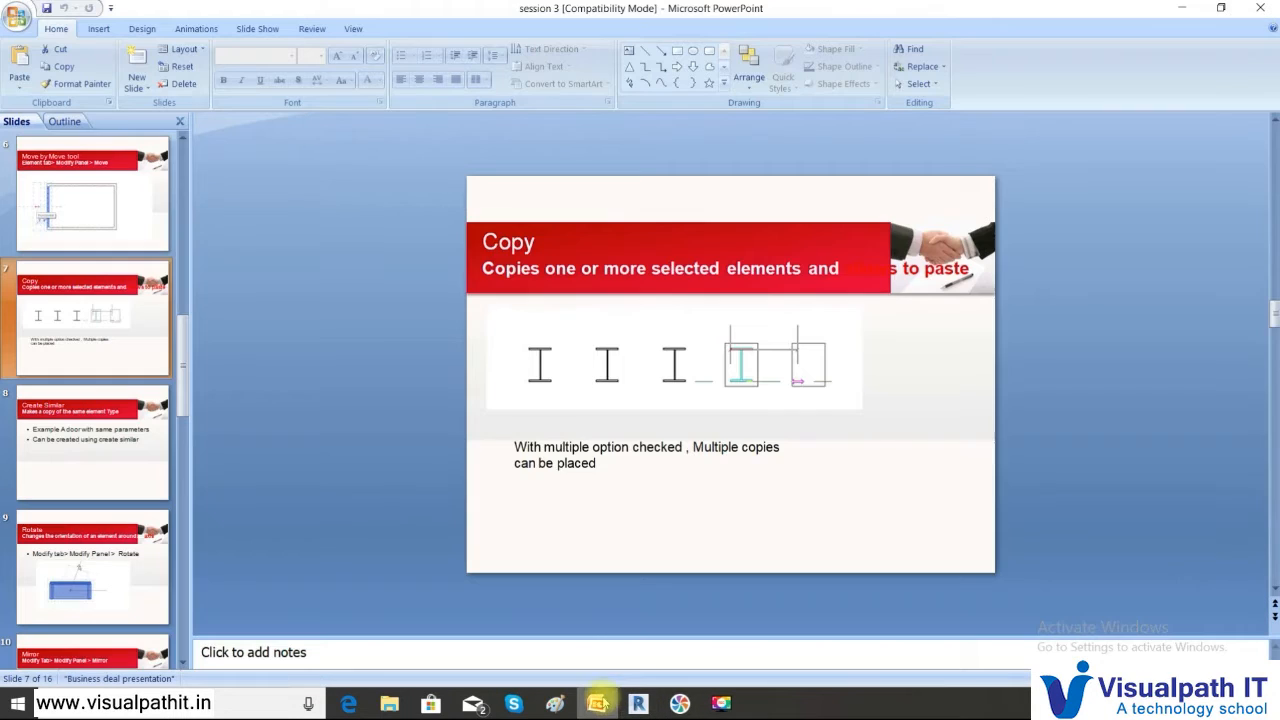
pyautogui.click(100, 572)
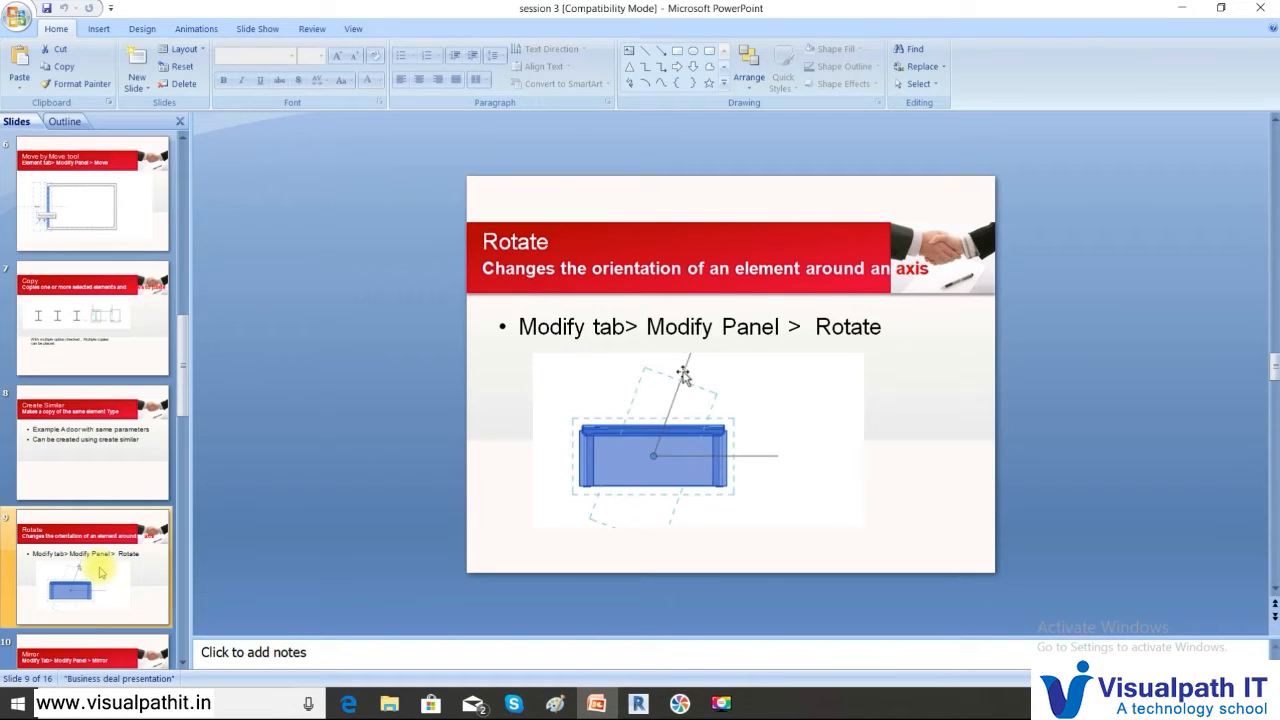
pyautogui.click(137, 455)
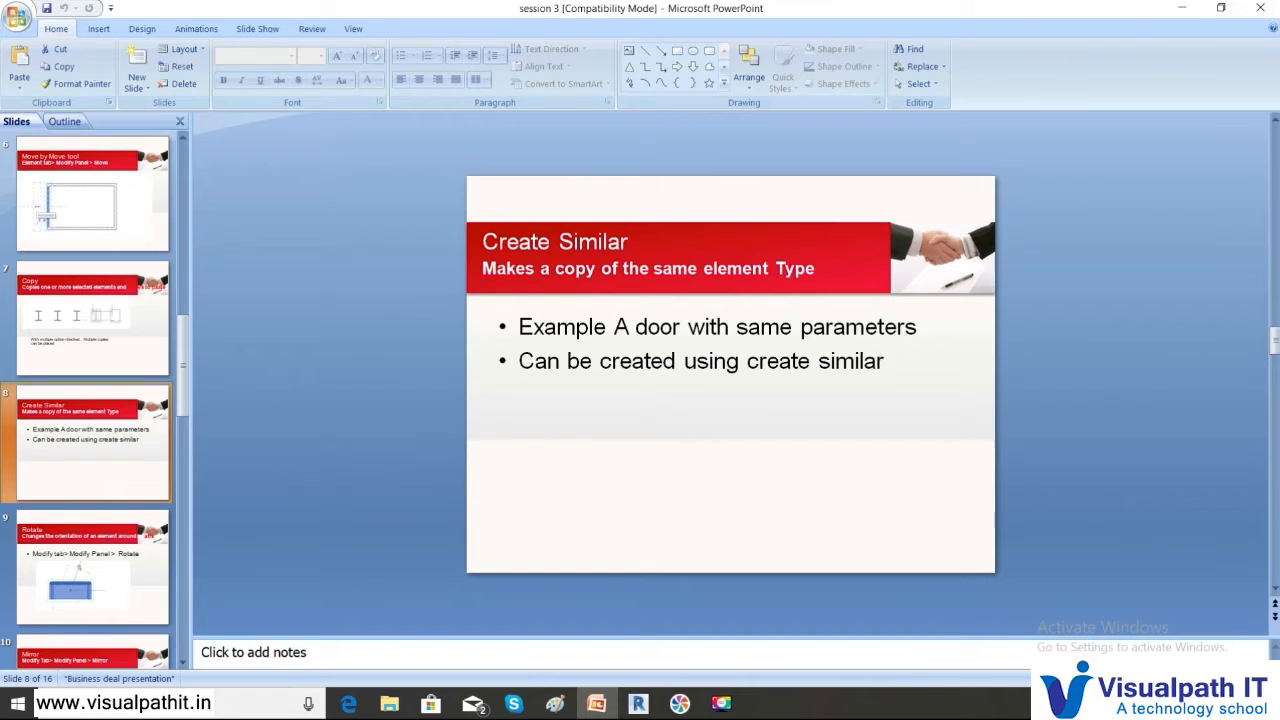
pyautogui.hotkey('shift', 'F5')
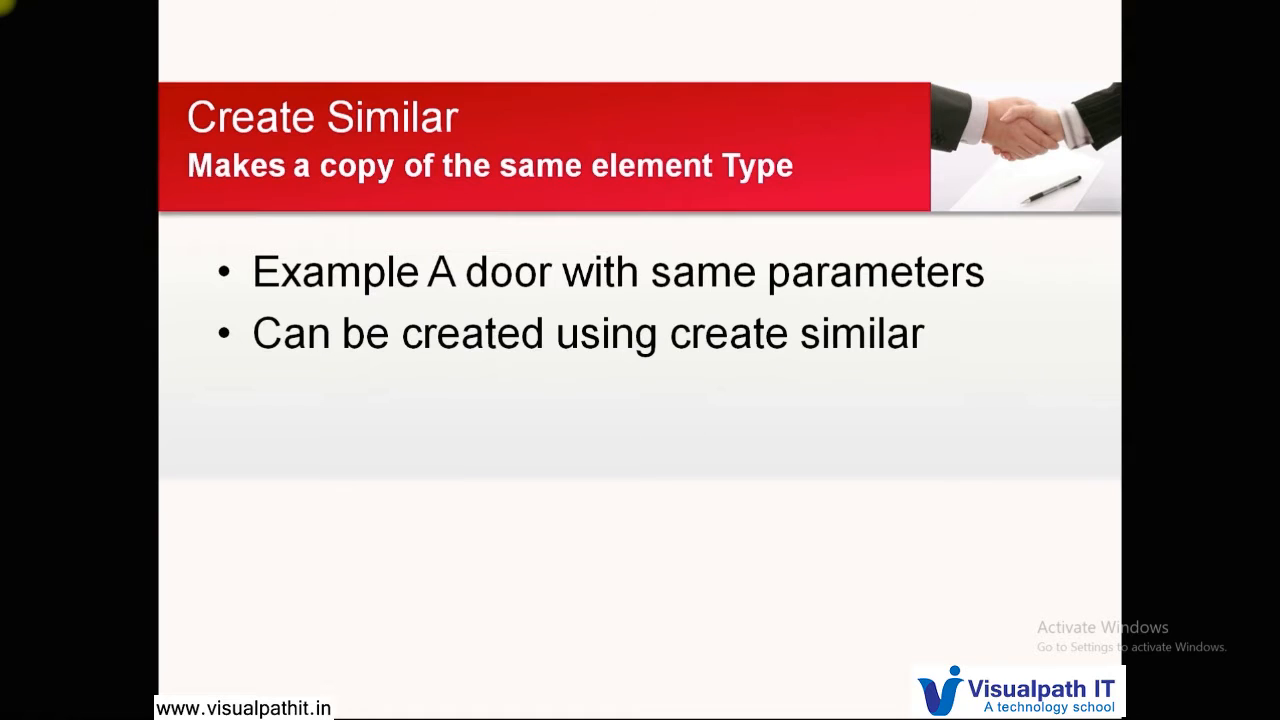
pyautogui.press('Escape')
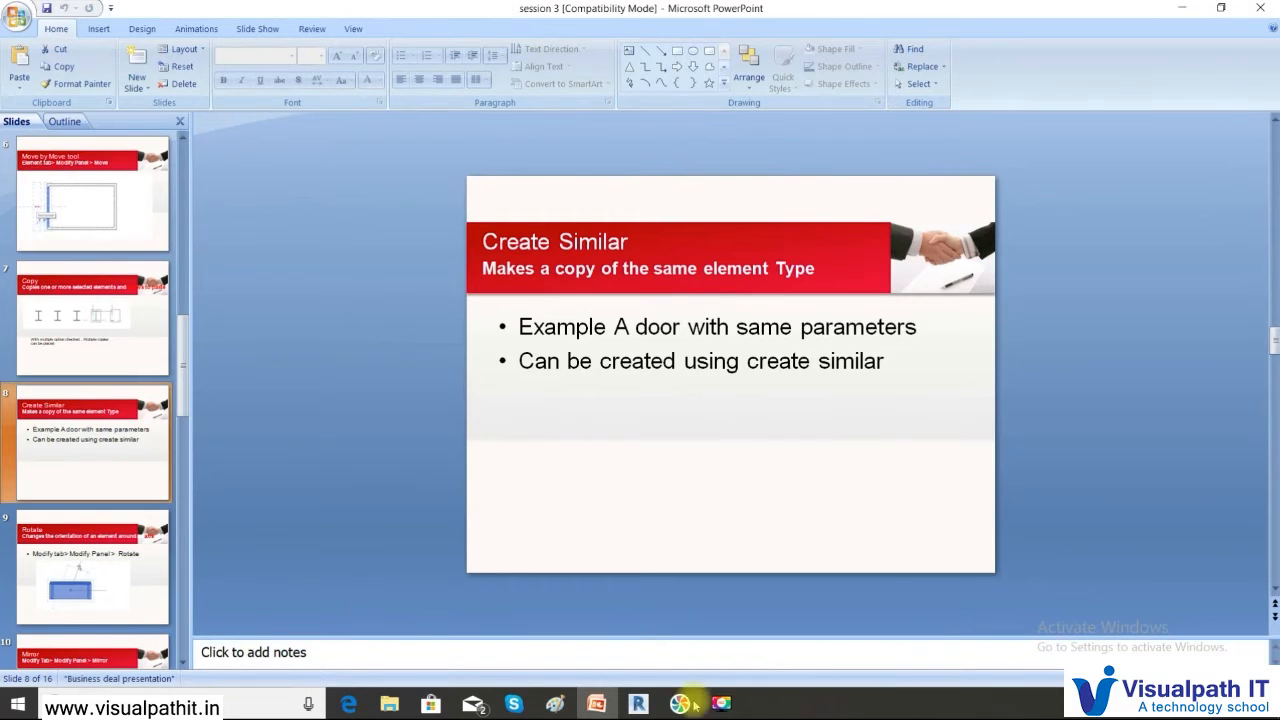
pyautogui.click(638, 704)
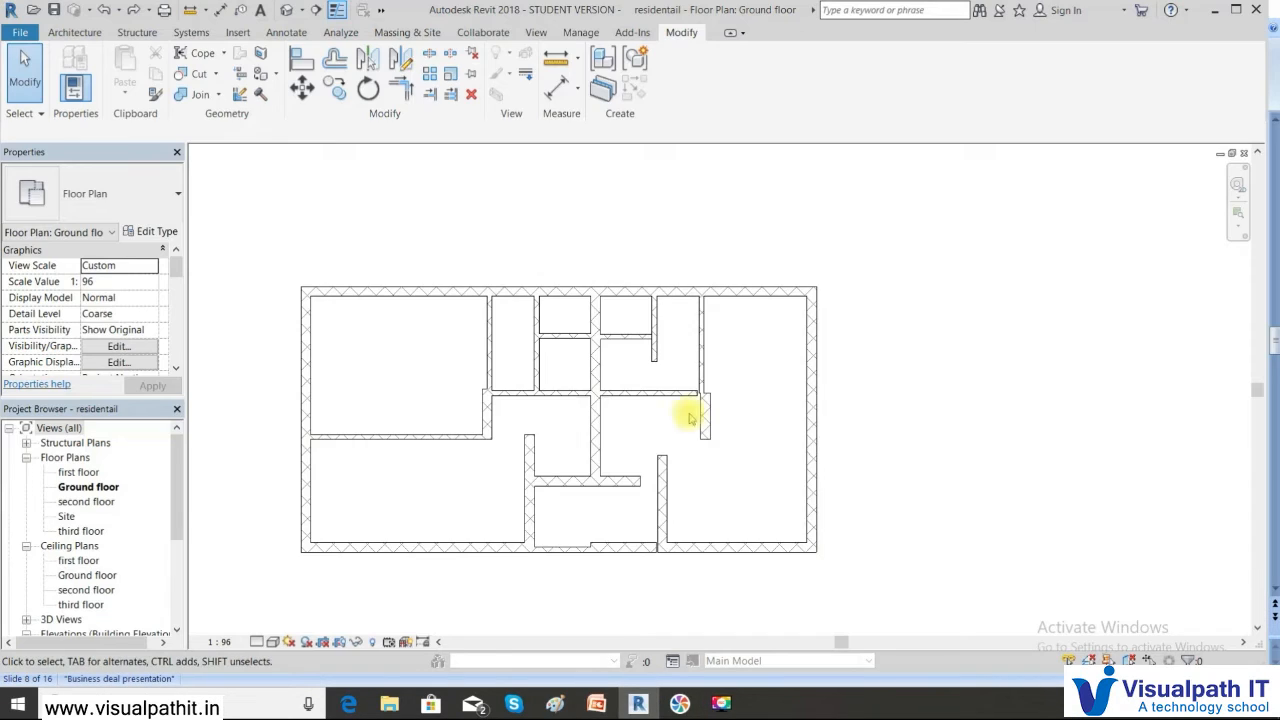
# Draw a short standalone 115 Basic Wall to the right of the house plan
pyautogui.click(808, 388)
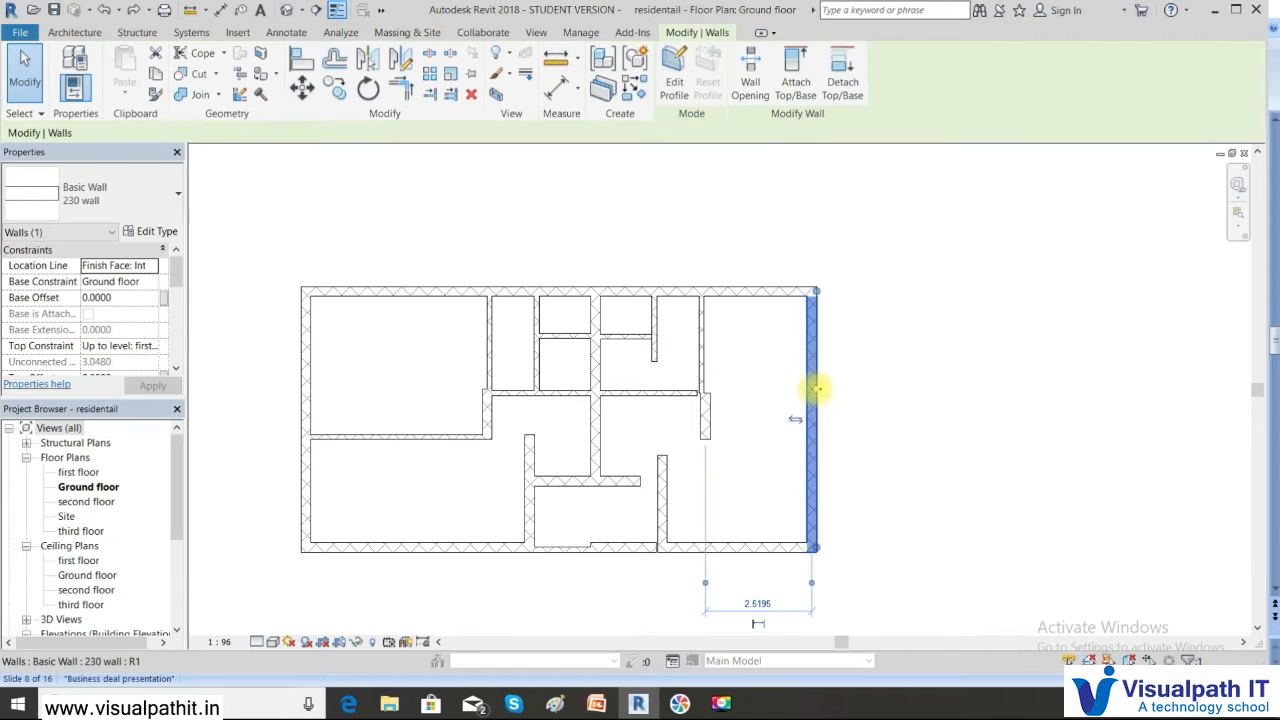
pyautogui.moveTo(274, 246); pyautogui.dragTo(850, 566)
pyautogui.click(334, 269)
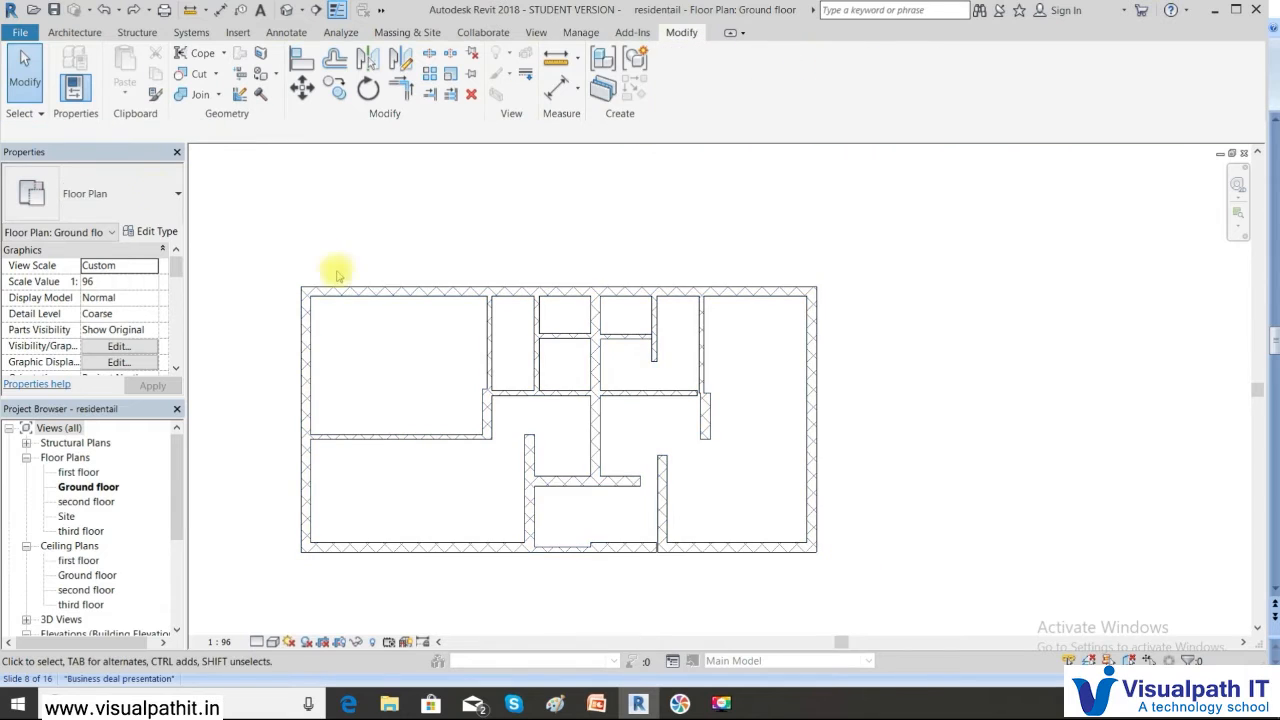
pyautogui.click(74, 33)
pyautogui.click(69, 92)
pyautogui.click(86, 124)
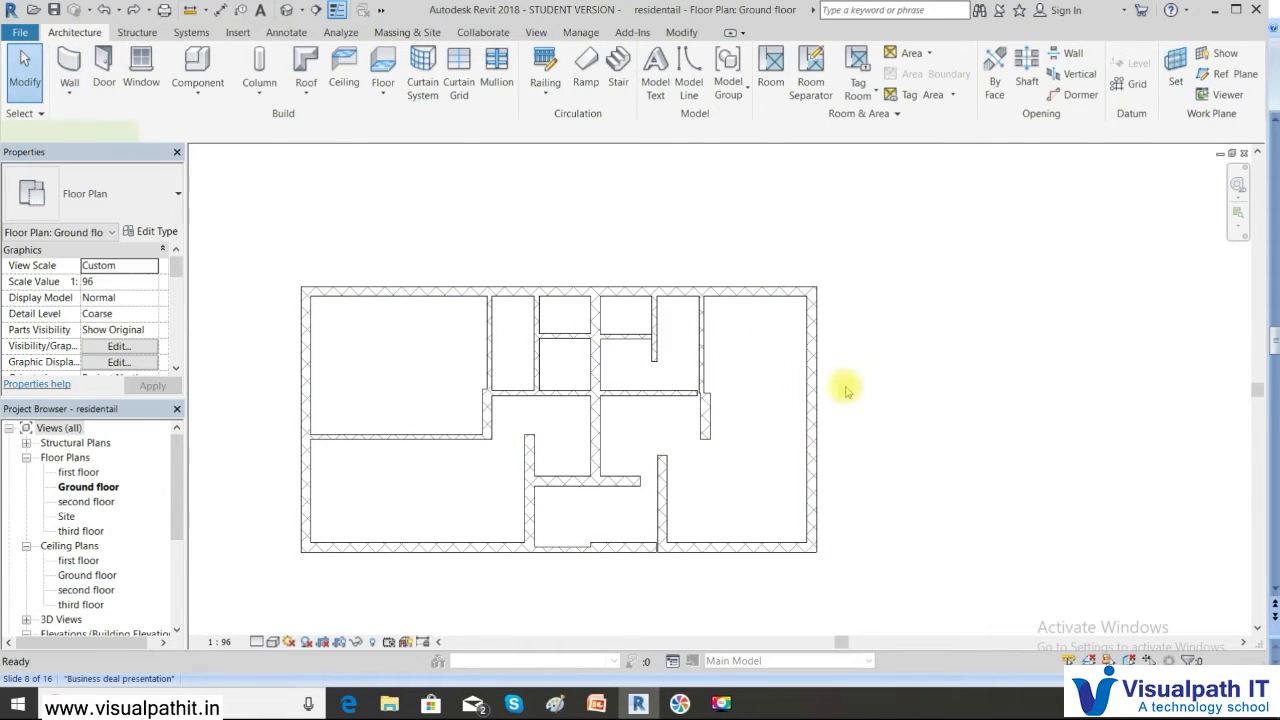
pyautogui.click(891, 361)
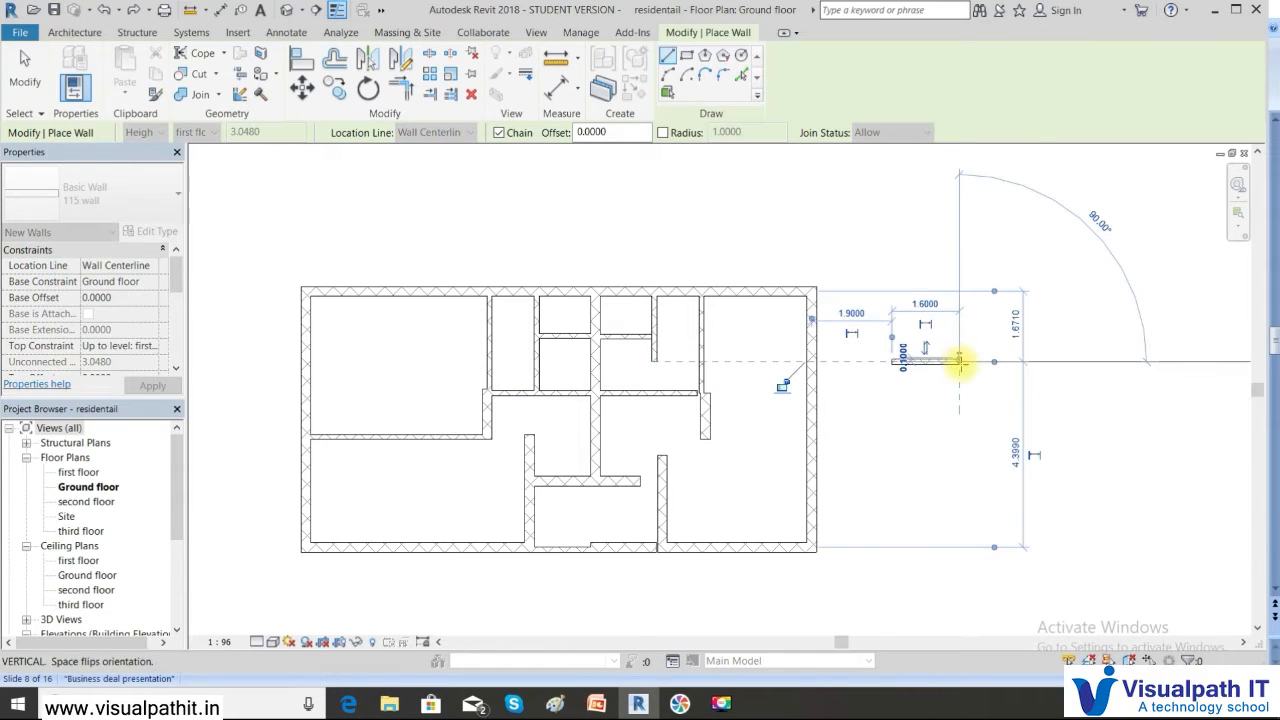
pyautogui.rightClick(895, 369)
pyautogui.click(925, 375)
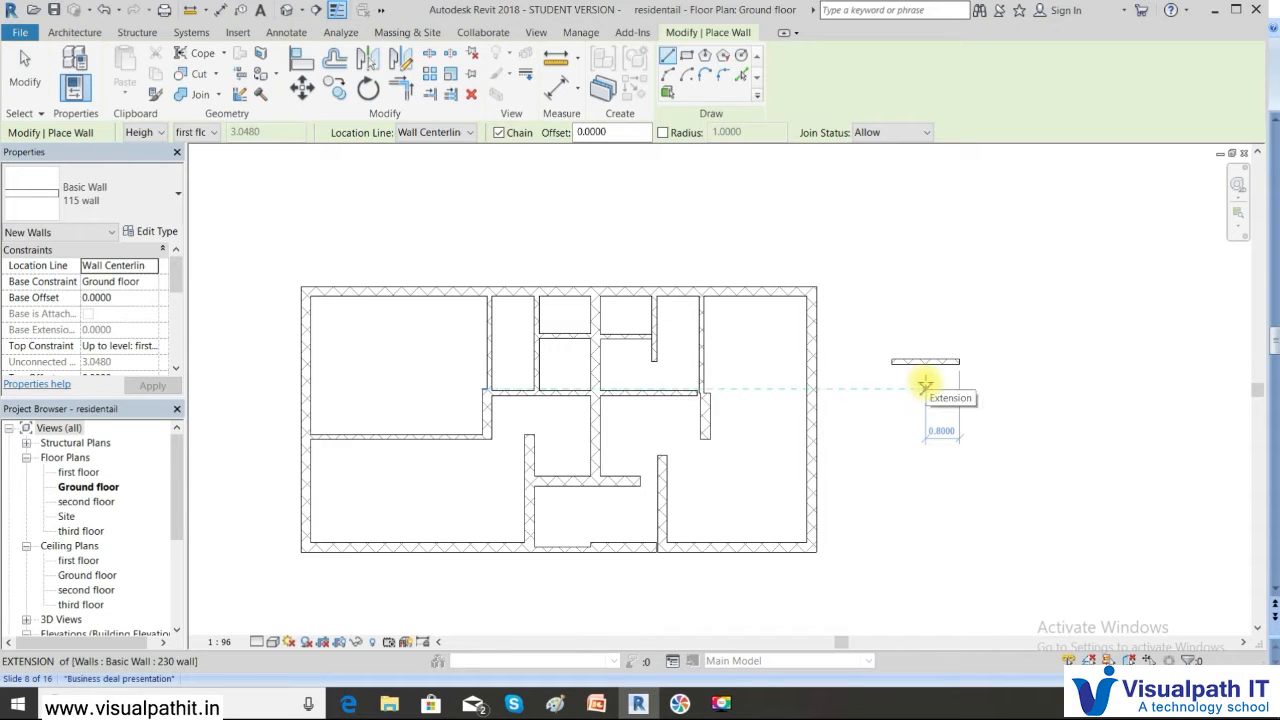
pyautogui.press('Escape')
pyautogui.press('Escape')
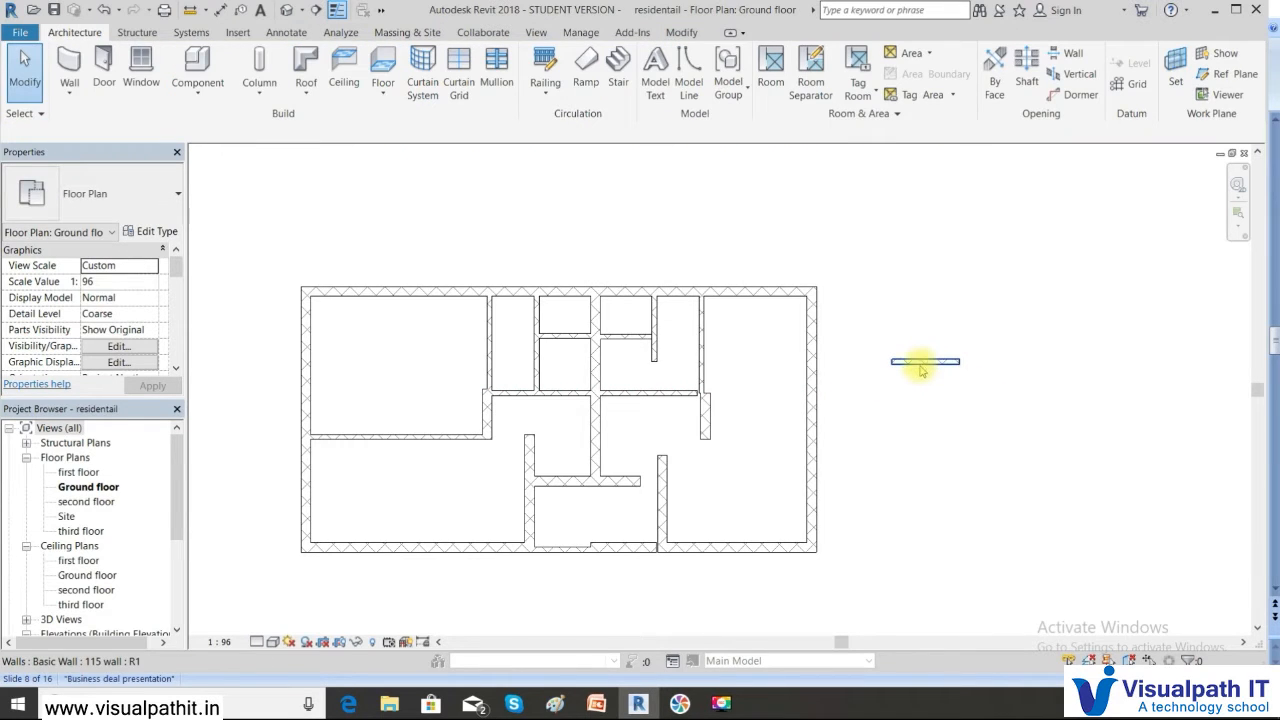
# Try Create Similar on the short wall, abandon the new wall, and return to PowerPoint
pyautogui.click(918, 362)
pyautogui.rightClick(925, 363)
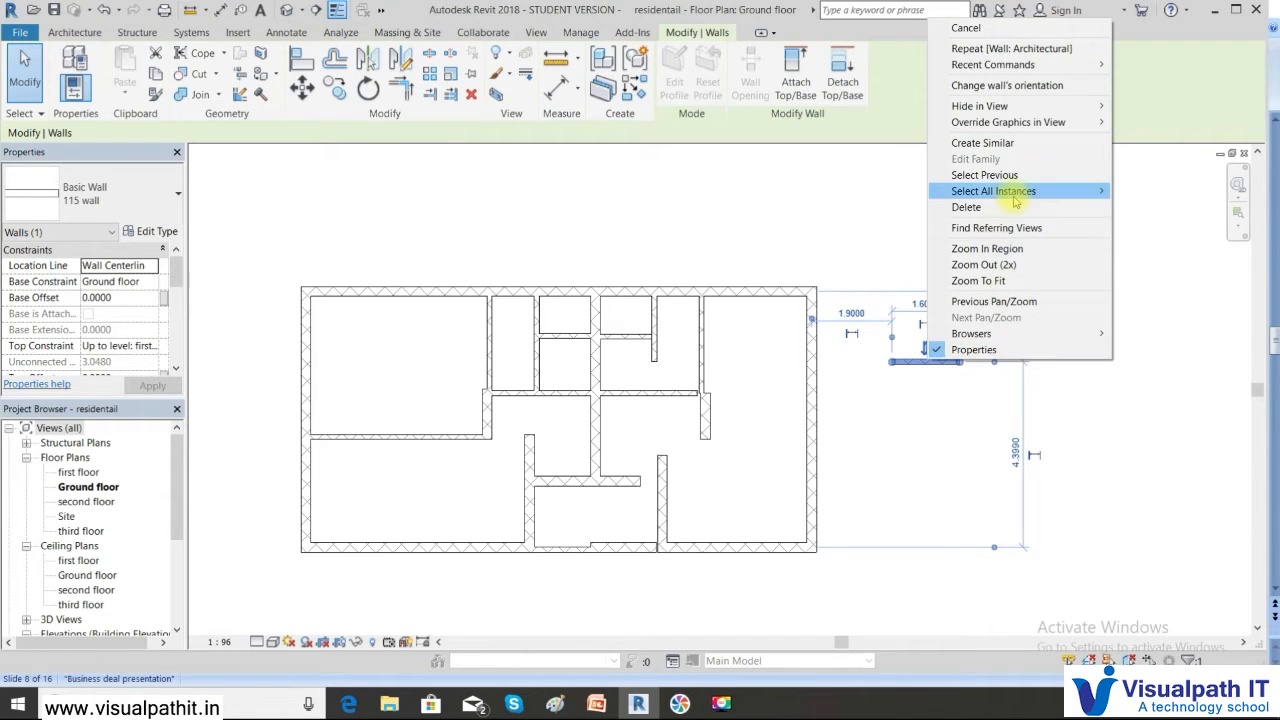
pyautogui.click(1010, 144)
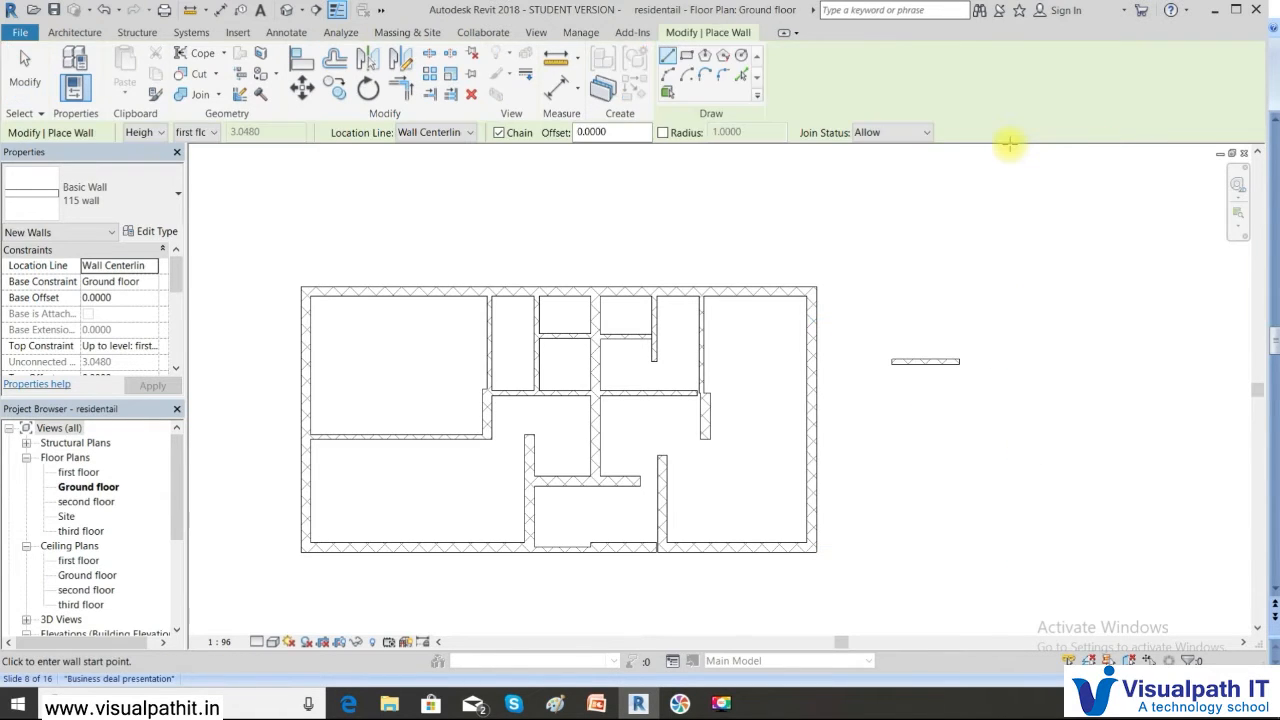
pyautogui.click(940, 404)
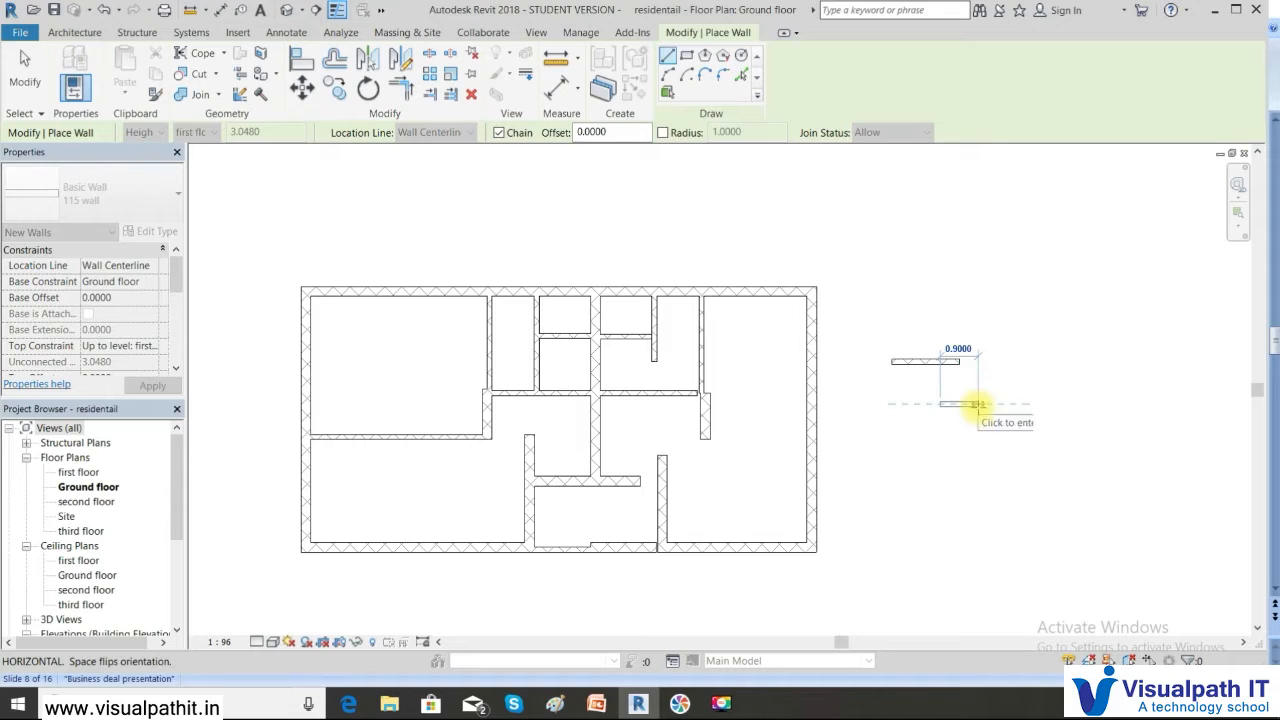
pyautogui.press('Escape')
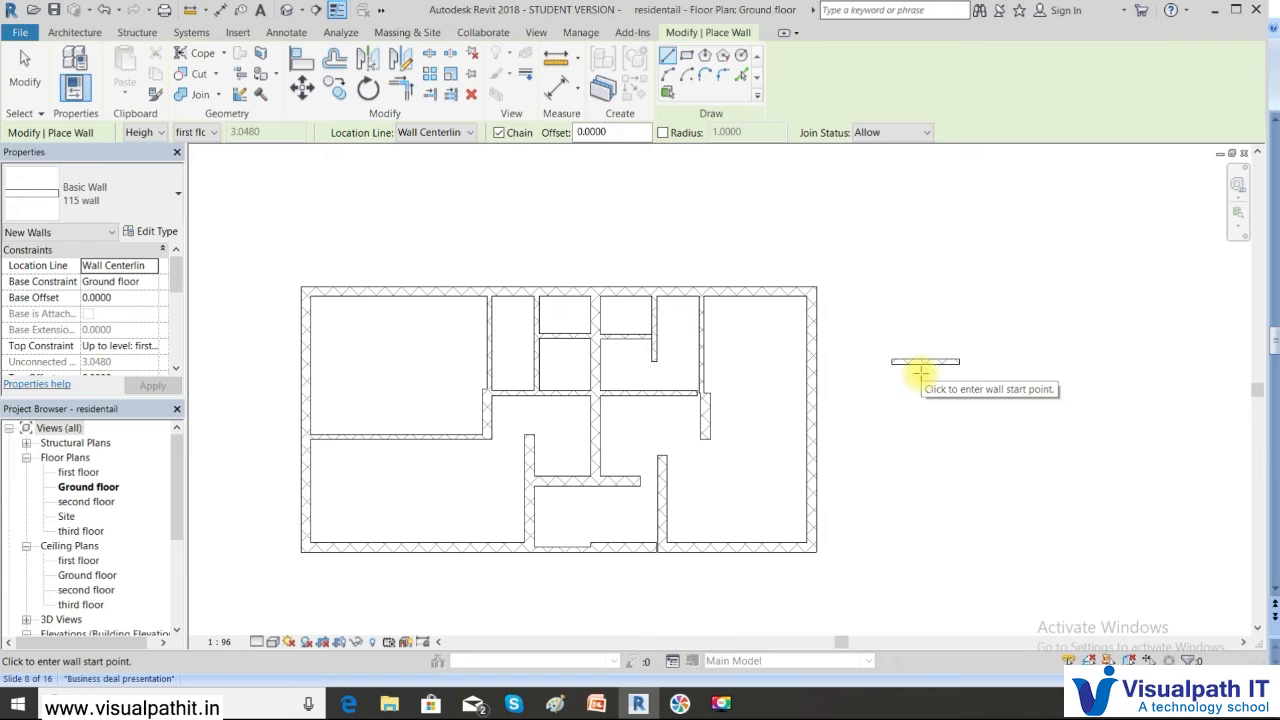
pyautogui.press('Escape')
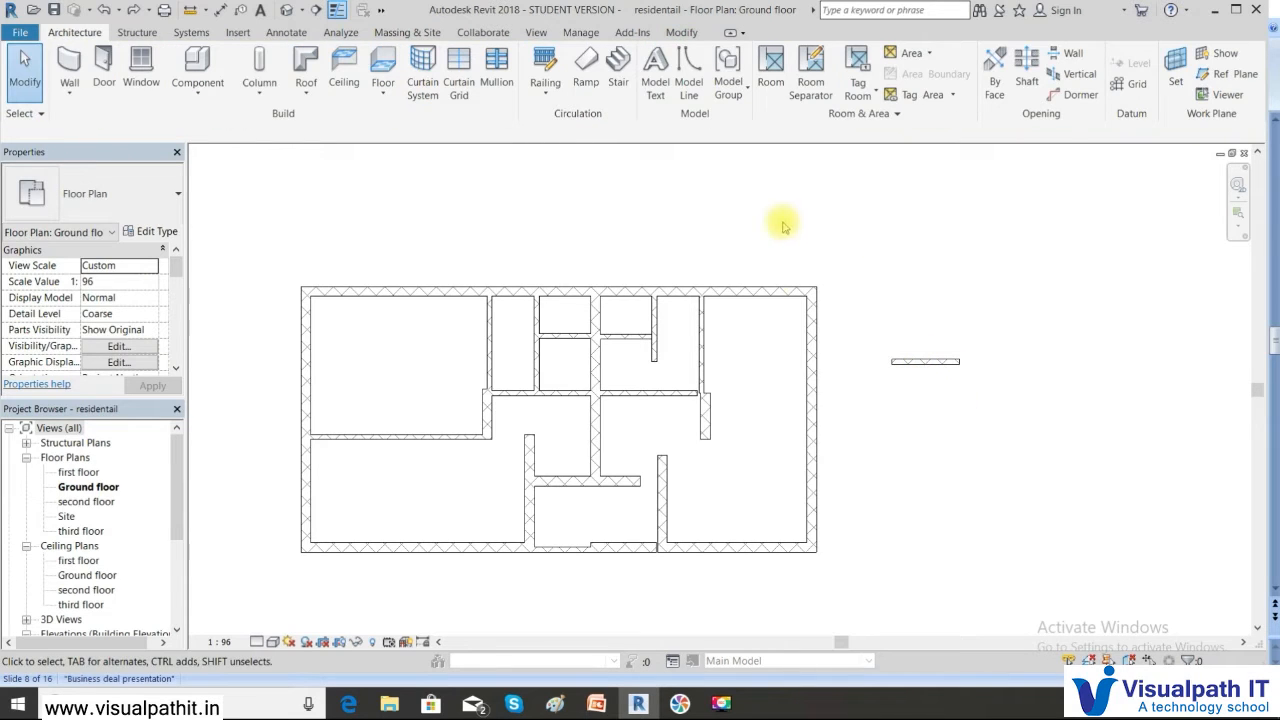
pyautogui.click(596, 704)
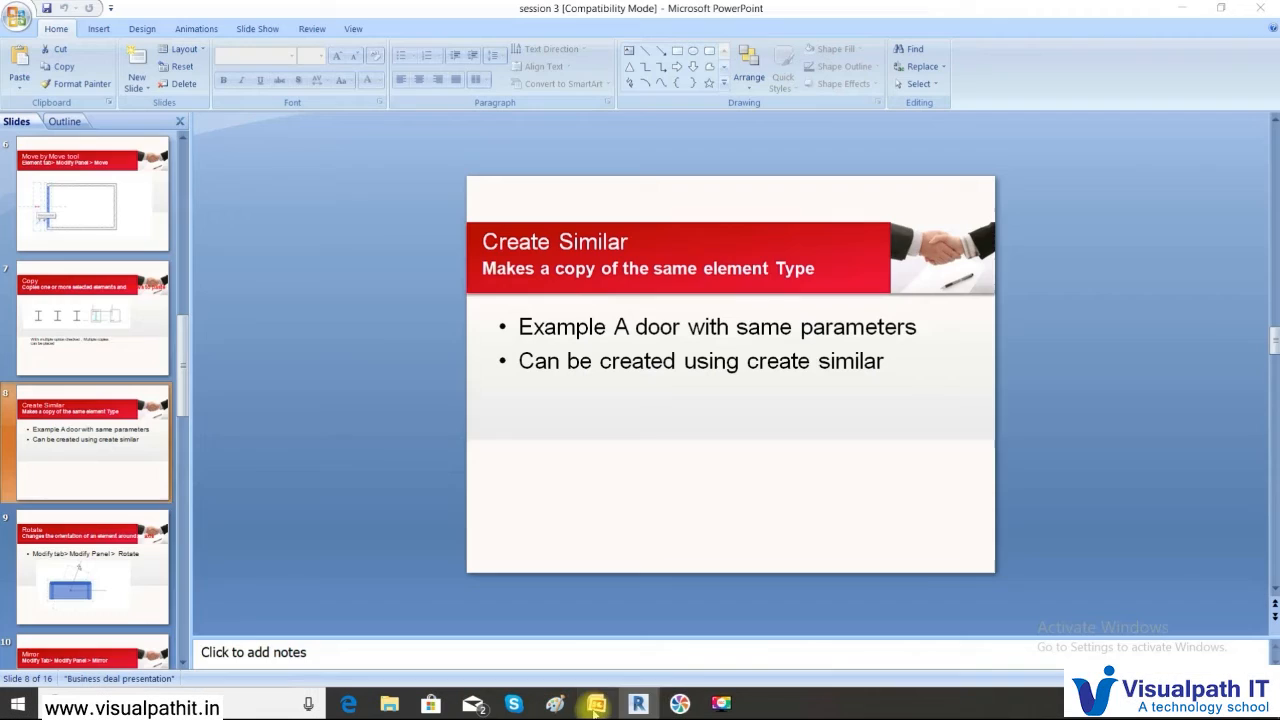
# Present the slide 9 Rotate slide full screen, then return to Revit
pyautogui.click(80, 563)
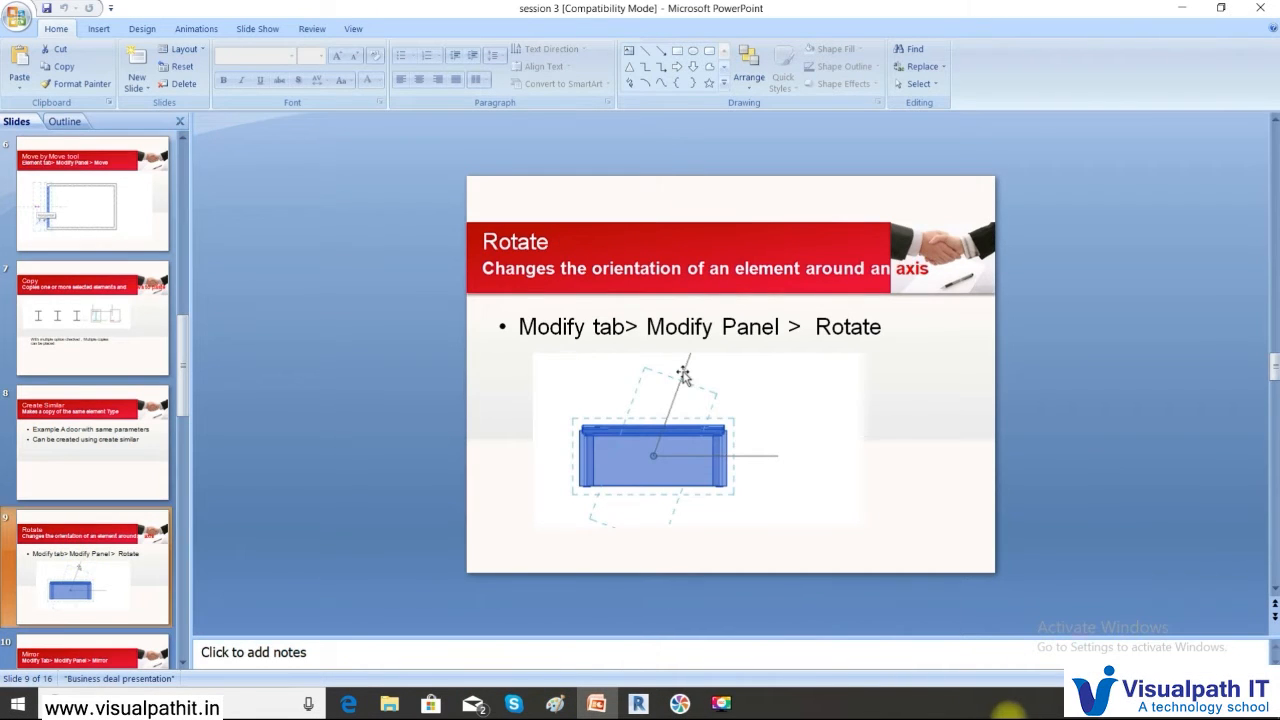
pyautogui.click(1113, 677)
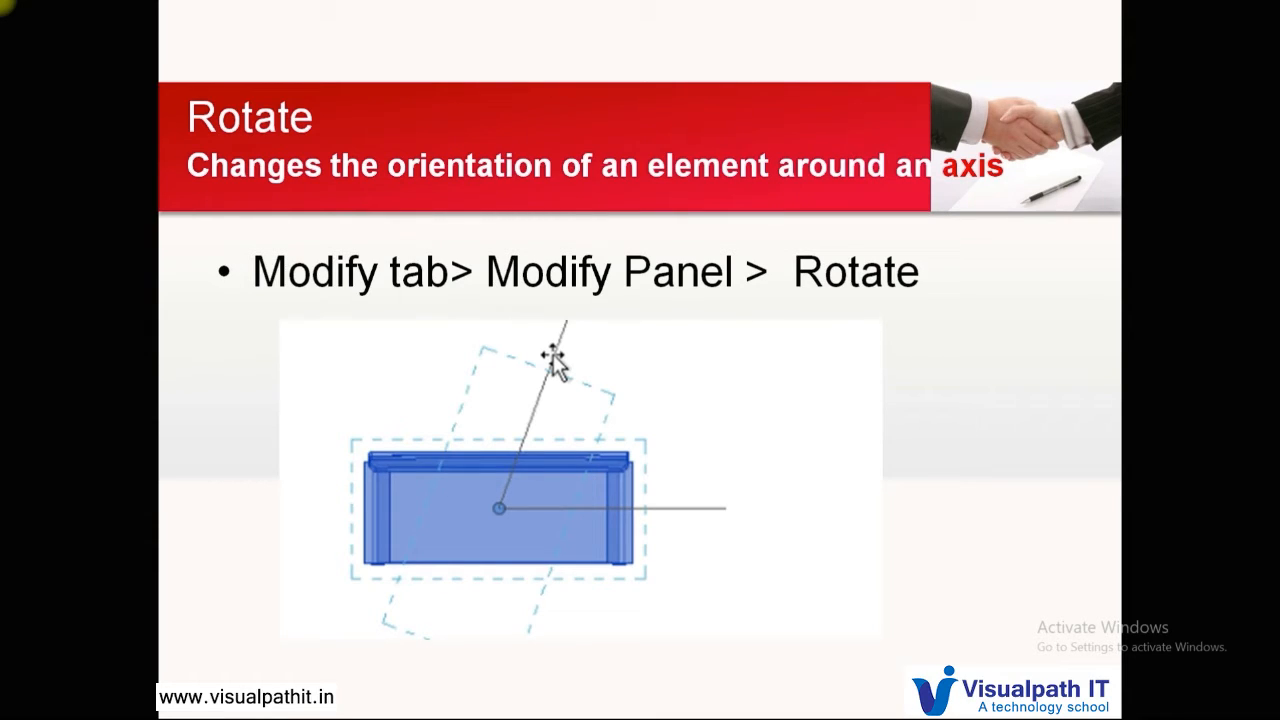
pyautogui.press('Escape')
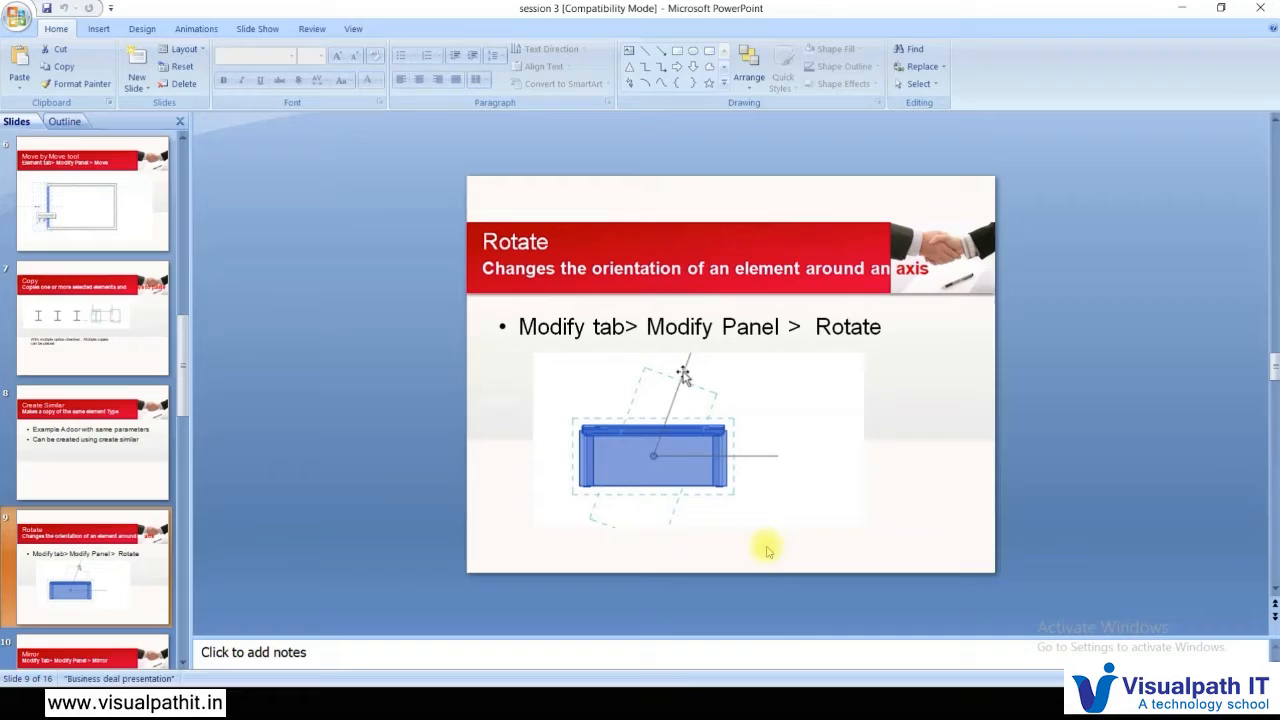
pyautogui.click(638, 704)
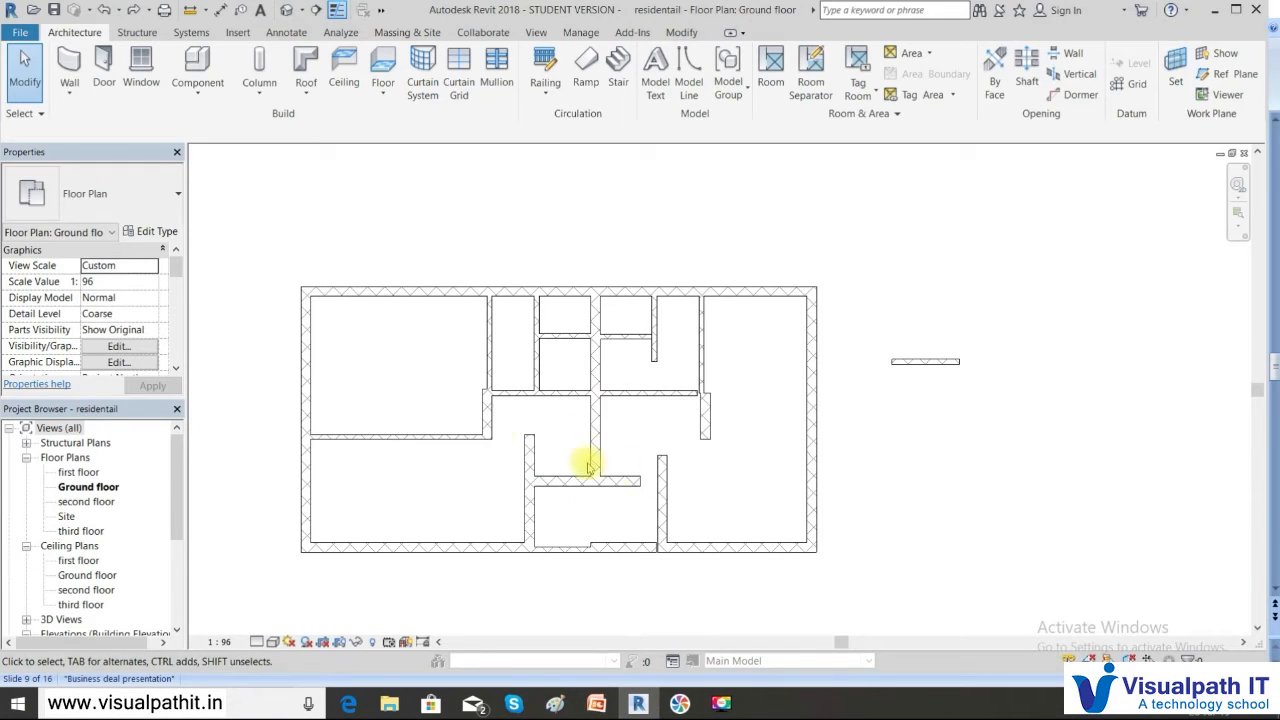
# Select the short standalone wall right of the plan and start the Rotate tool
pyautogui.click(929, 364)
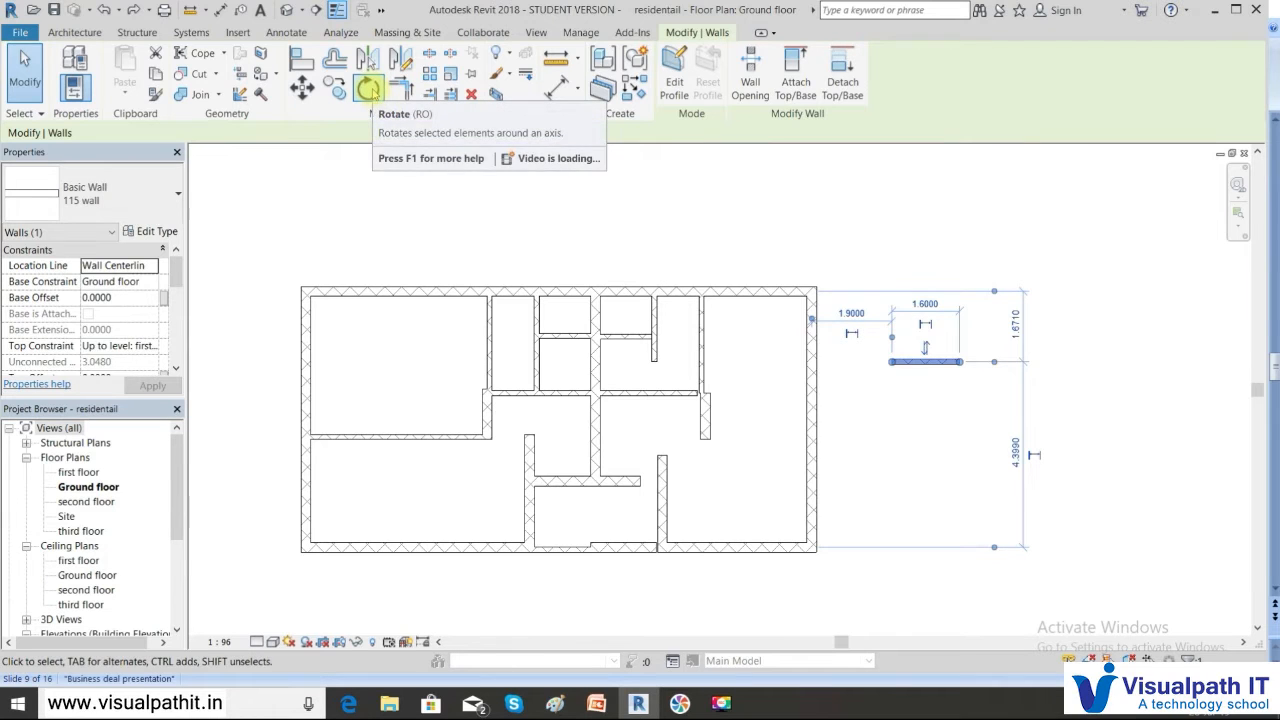
pyautogui.click(368, 88)
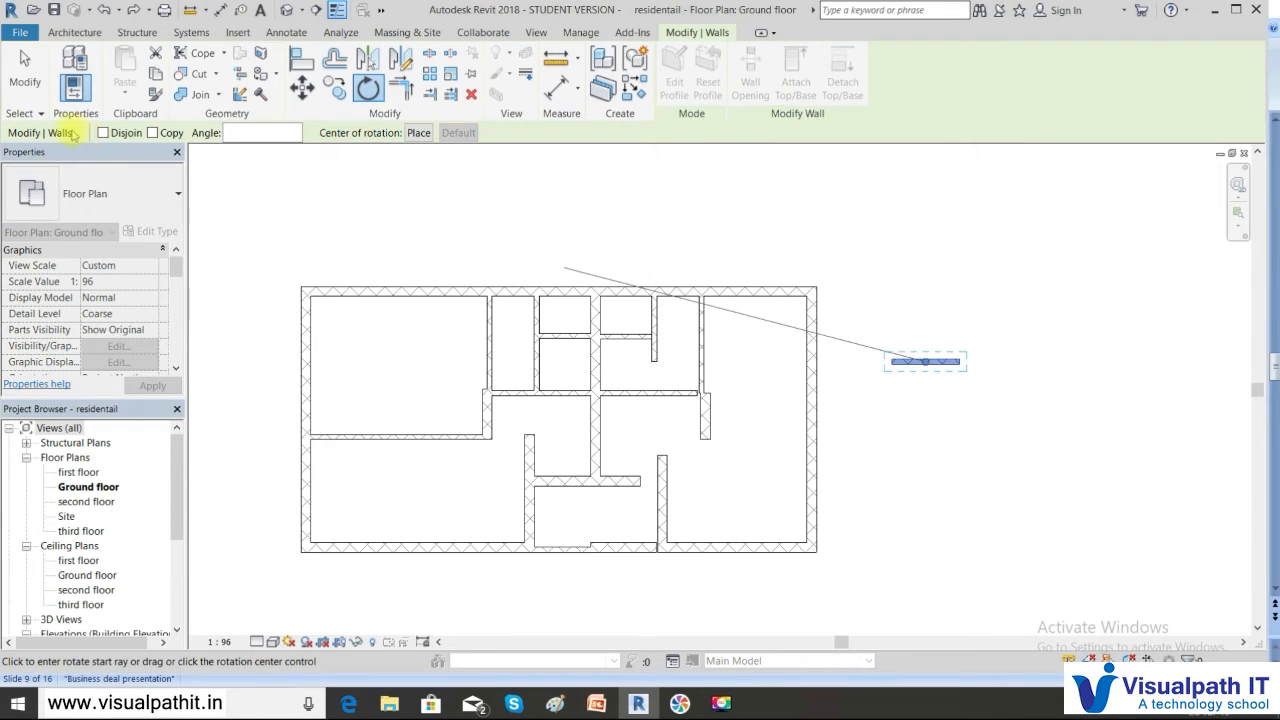
# Rotate the short 115 wall by a 90° angle so it runs vertically
pyautogui.click(258, 132)
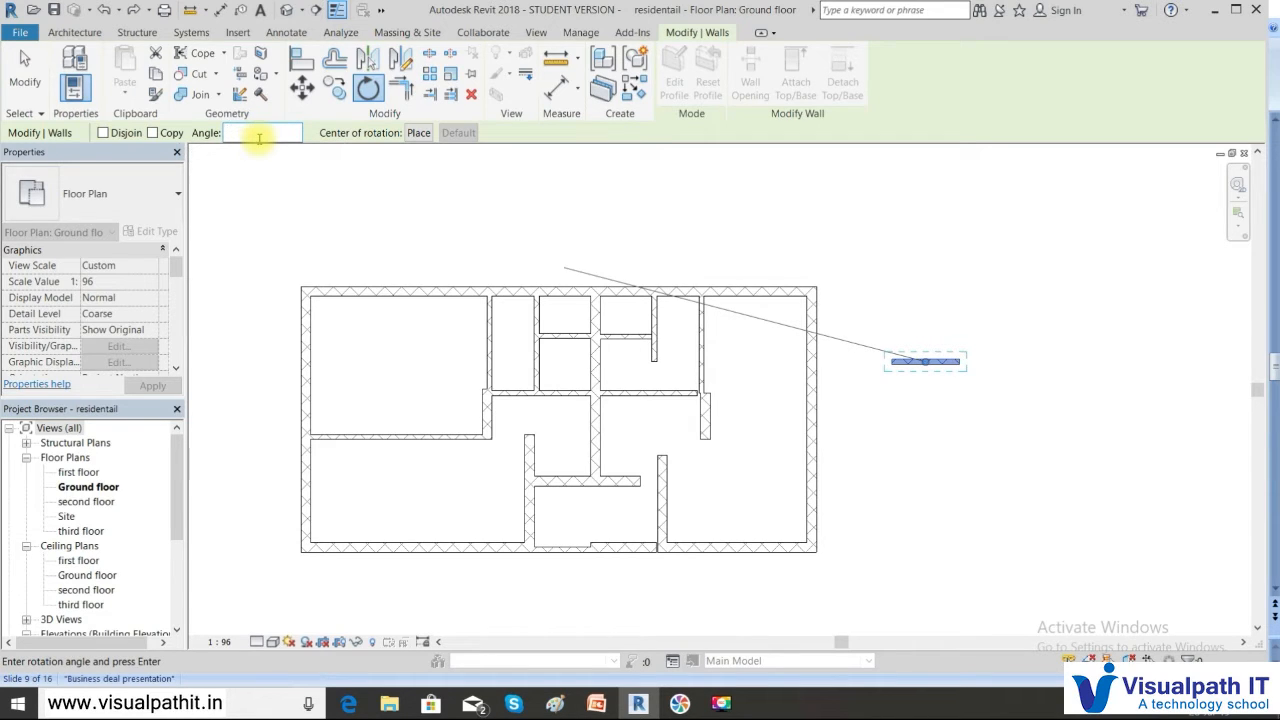
pyautogui.write('90')
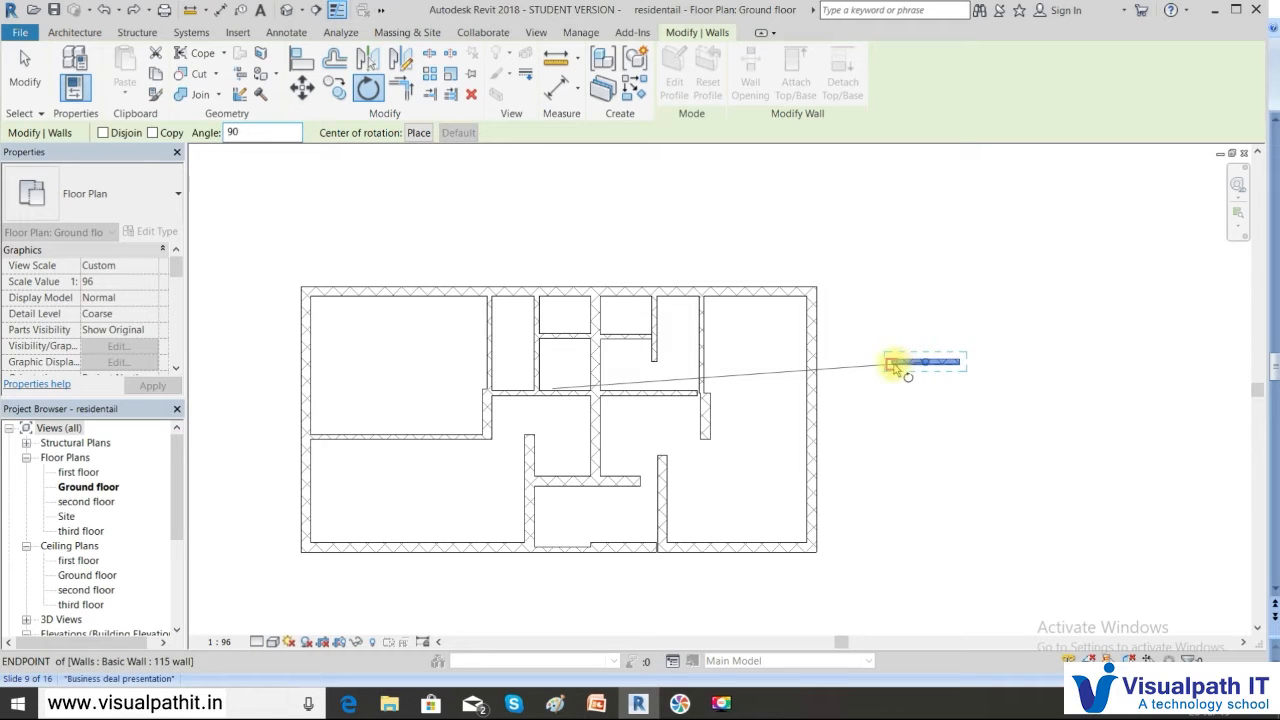
pyautogui.click(969, 361)
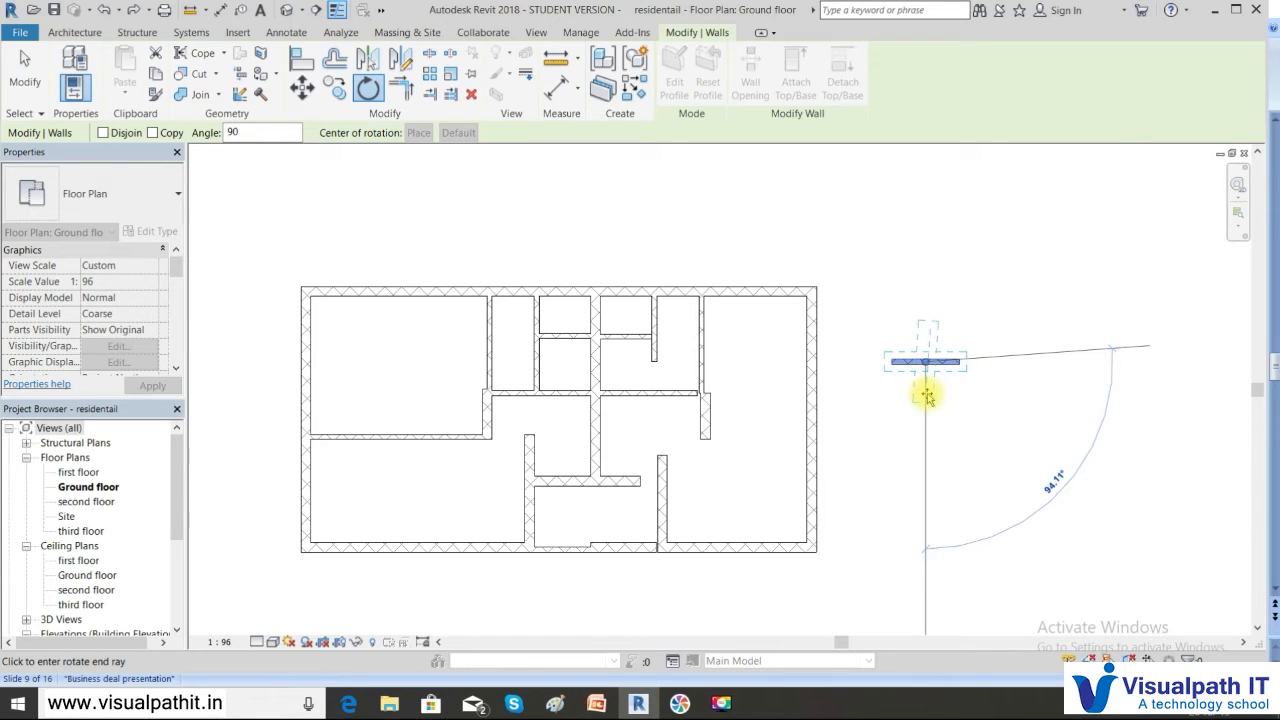
pyautogui.click(929, 397)
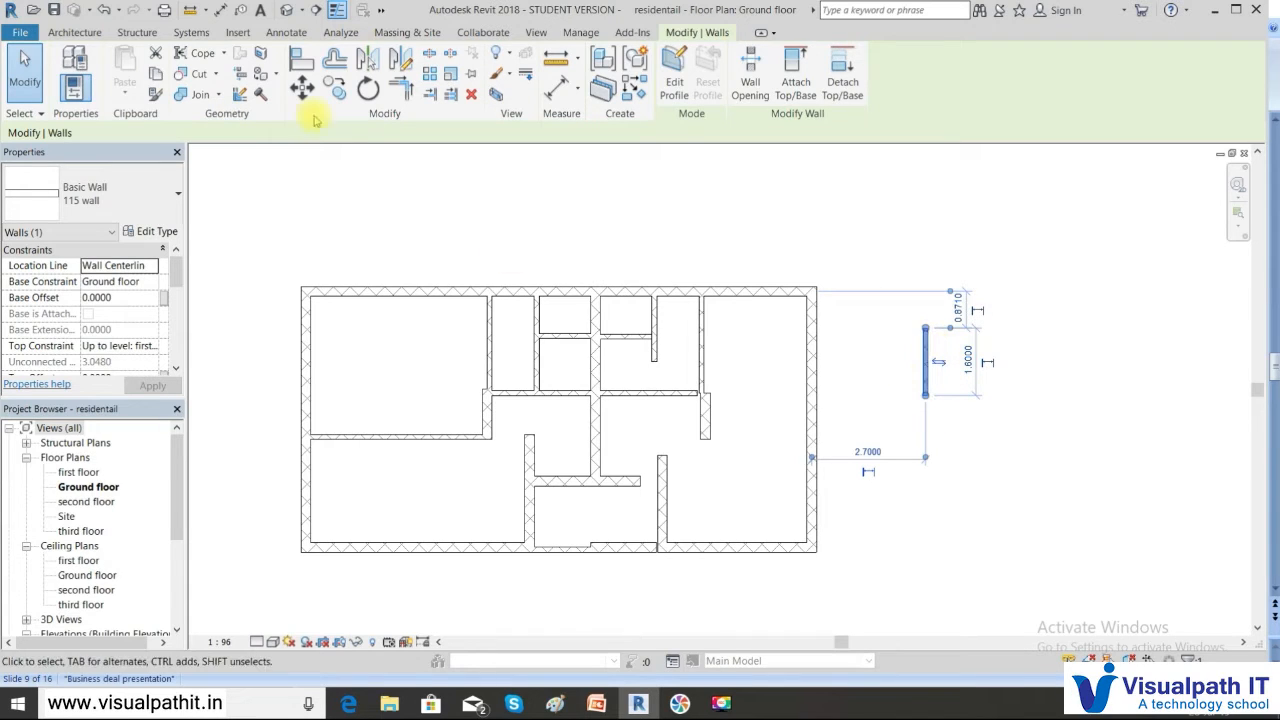
# Rotate the vertical wall 90° back to horizontal, then undo that rotation
pyautogui.click(367, 89)
pyautogui.click(266, 133)
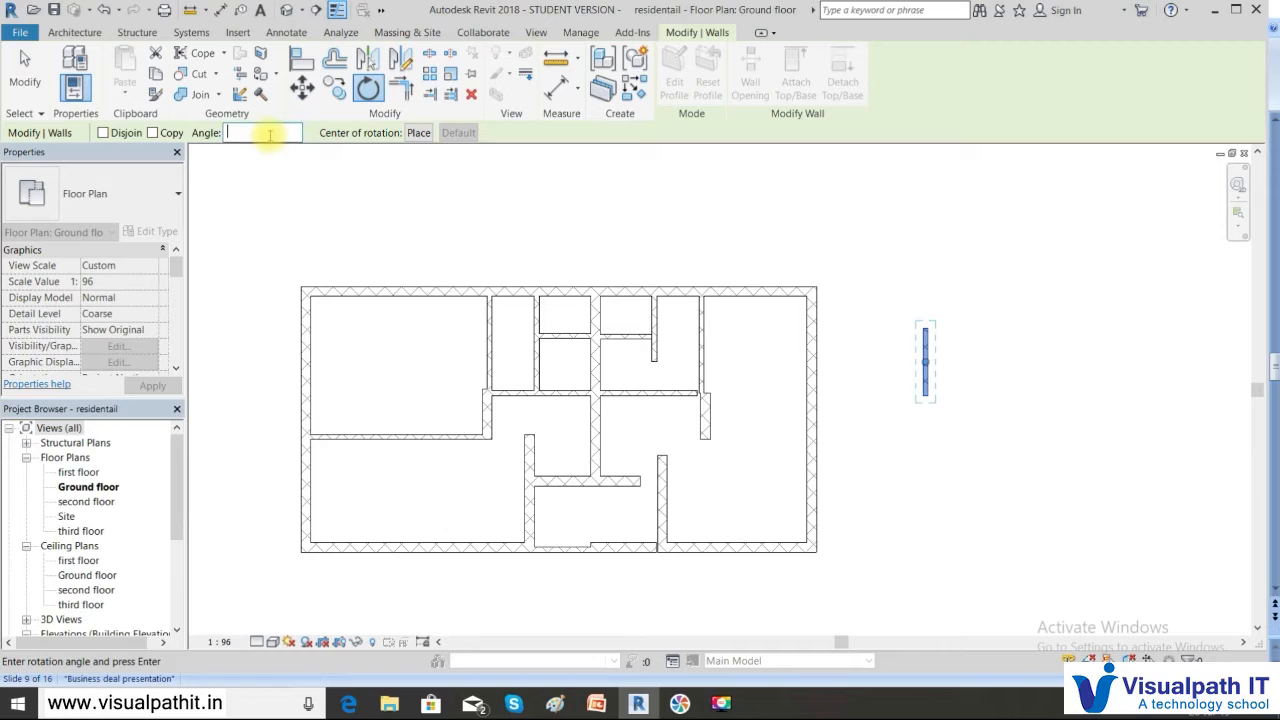
pyautogui.write('90-')
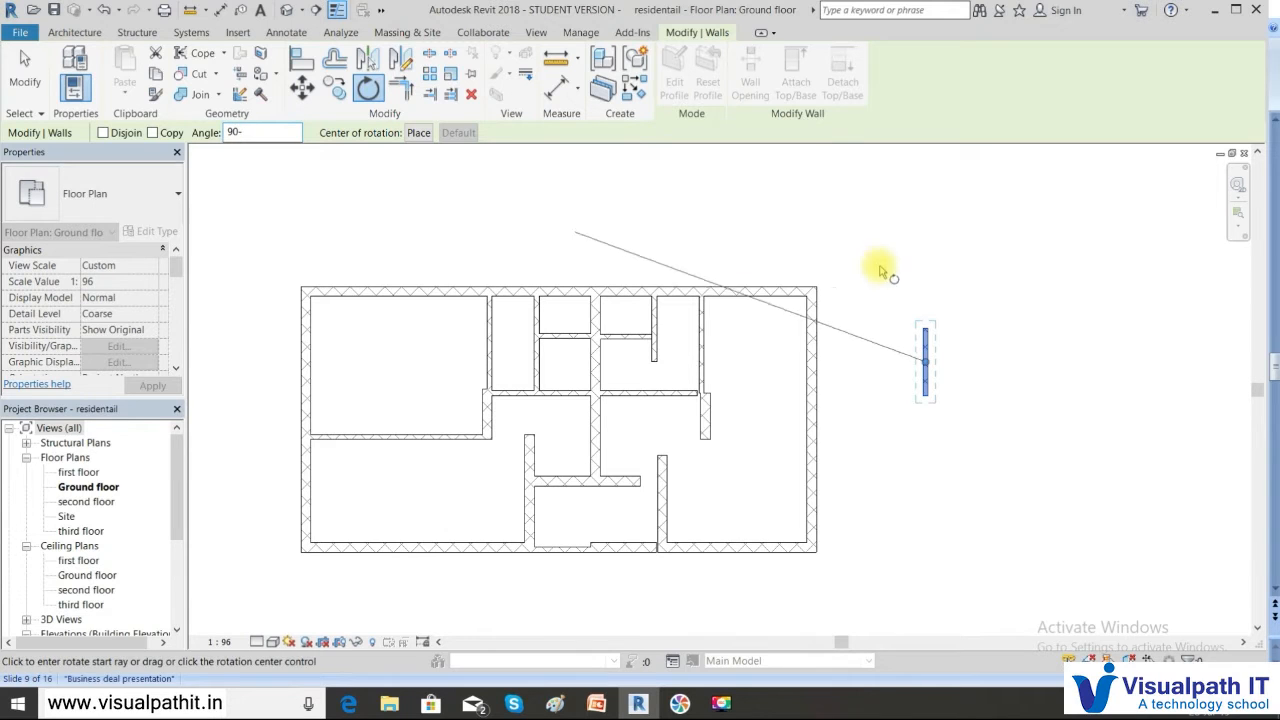
pyautogui.click(920, 288)
pyautogui.click(956, 366)
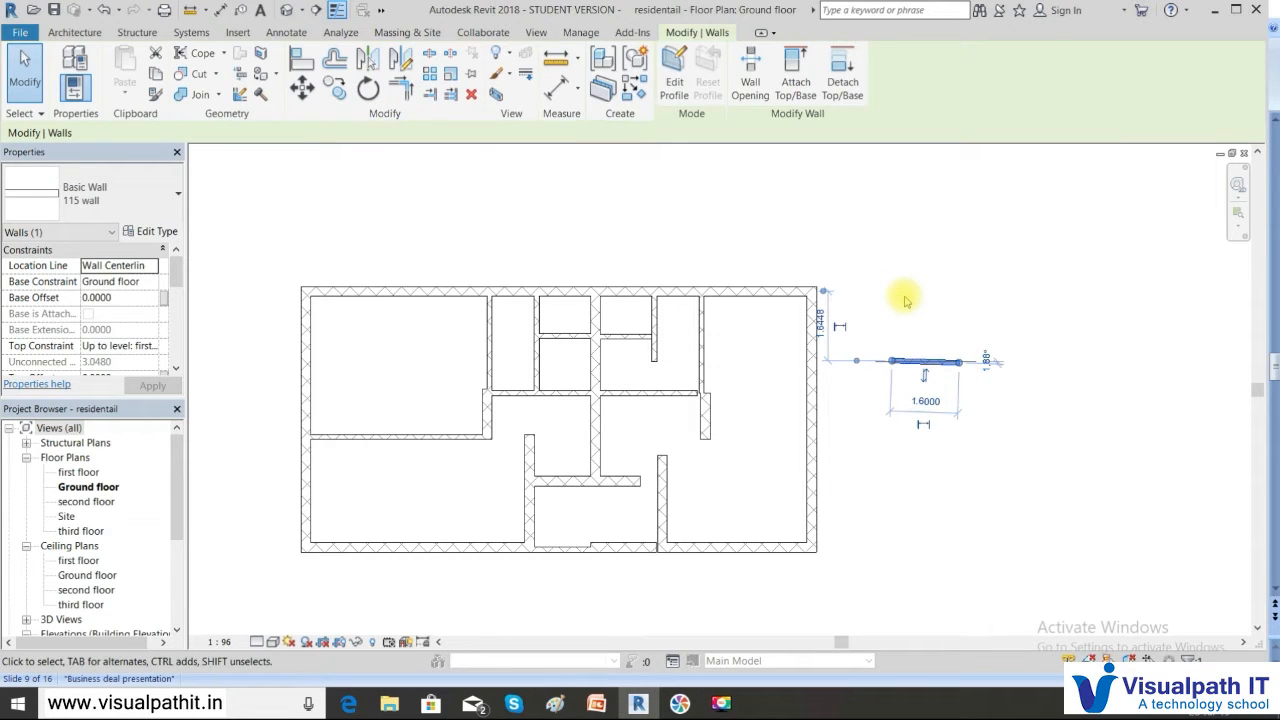
pyautogui.hotkey('ctrl', 'z')
# Trial-rotate the wall to a tilted angle, then undo so it stays vertical
pyautogui.click(924, 348)
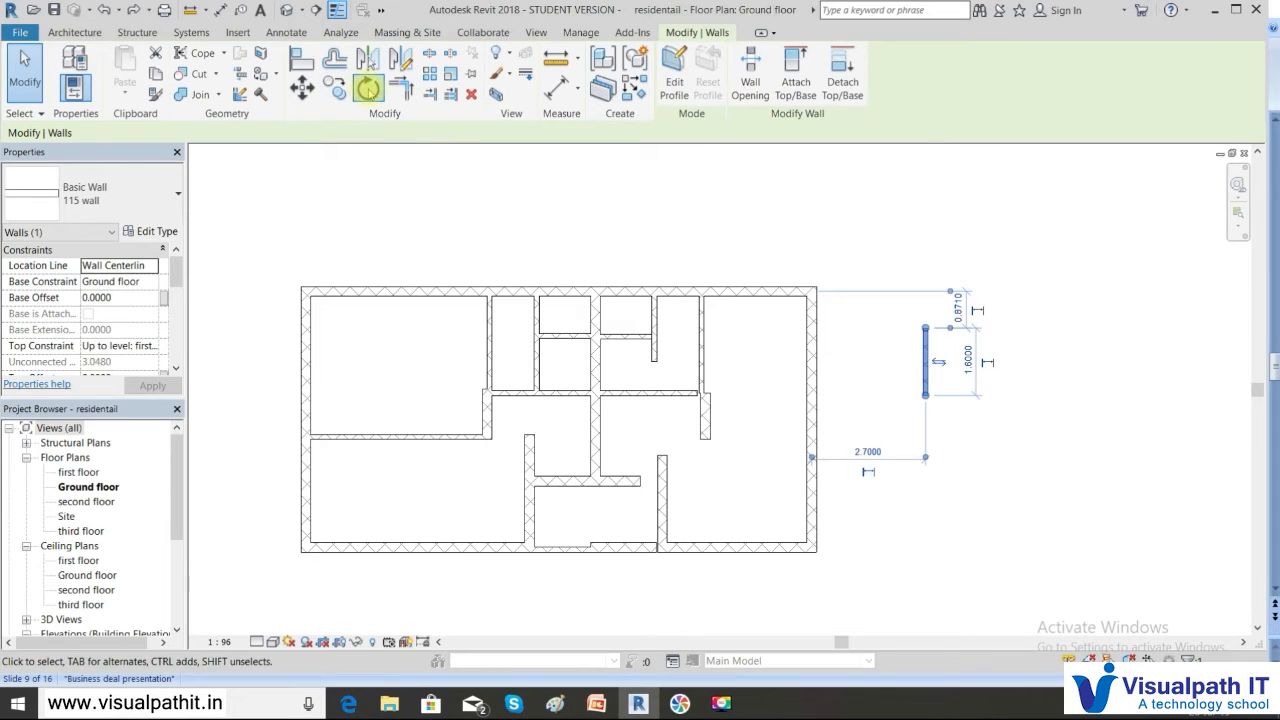
pyautogui.click(368, 88)
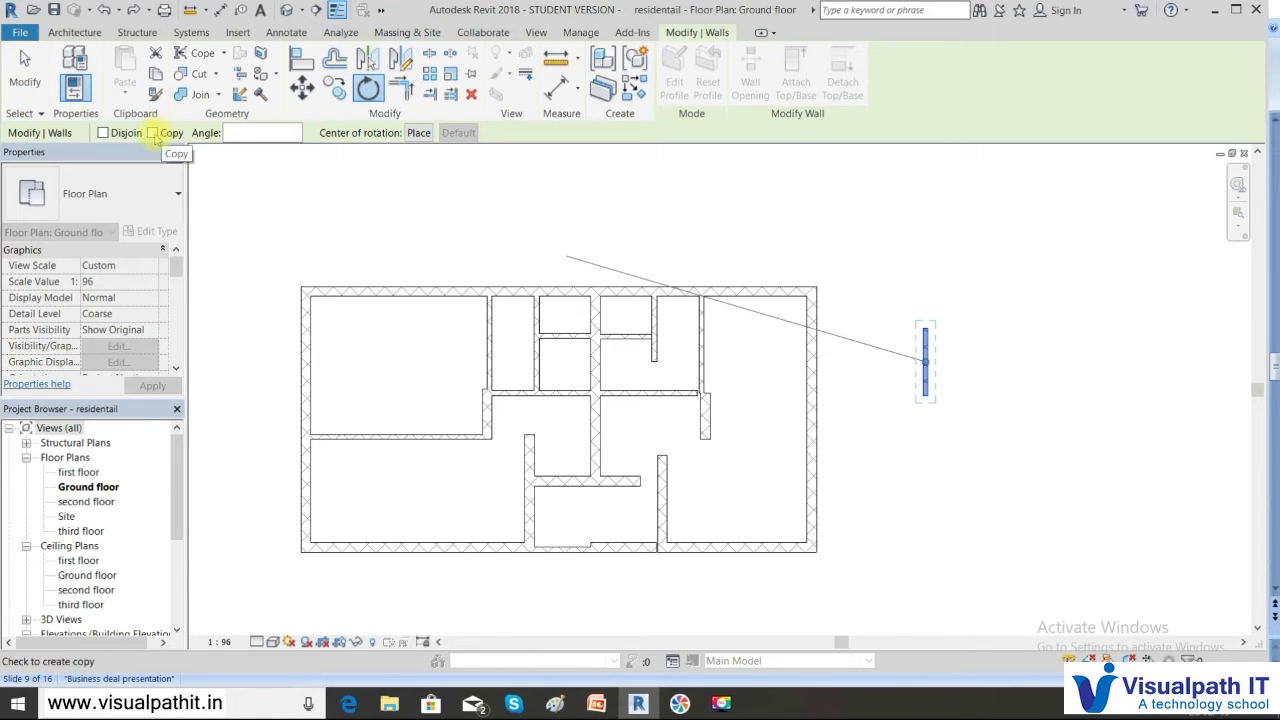
pyautogui.click(250, 132)
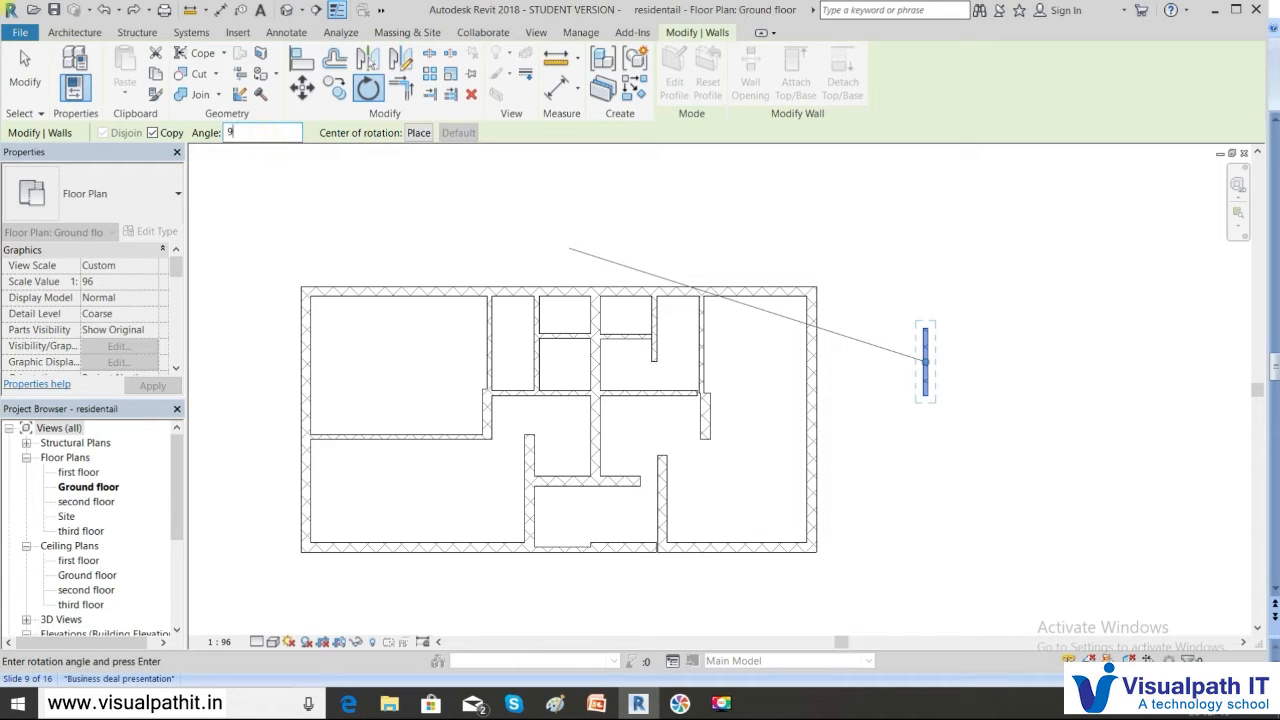
pyautogui.click(924, 330)
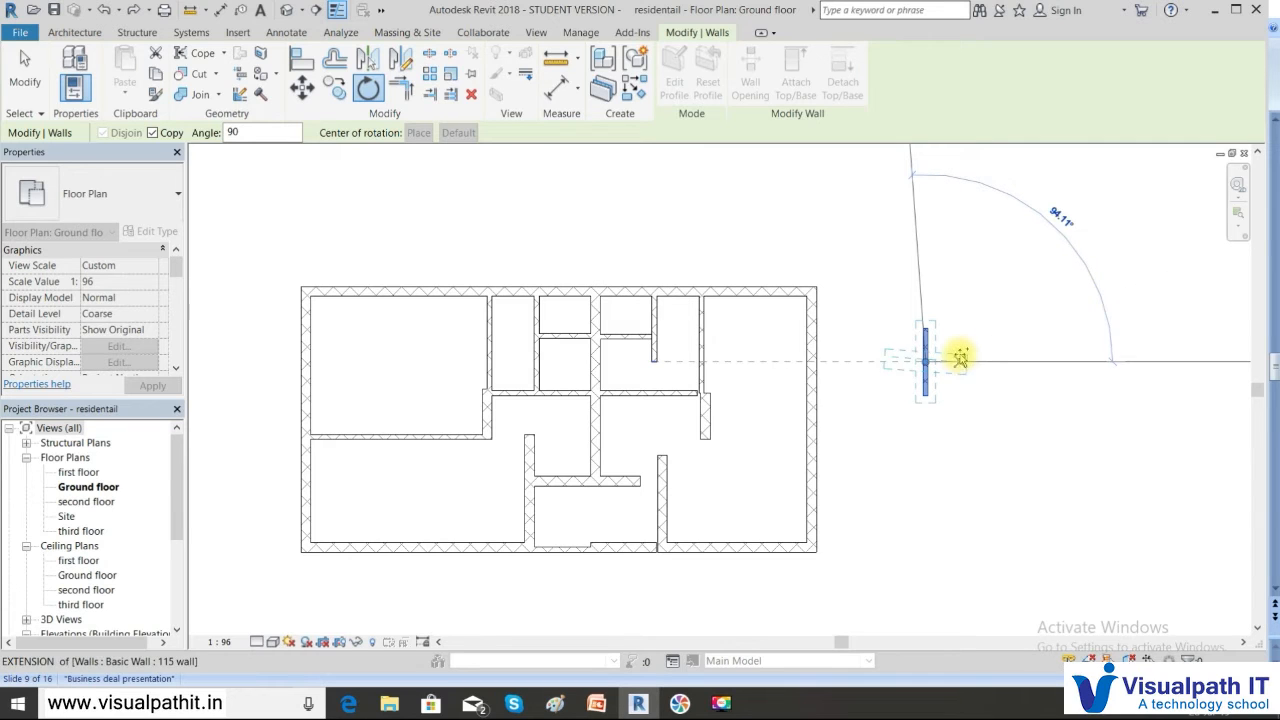
pyautogui.click(960, 352)
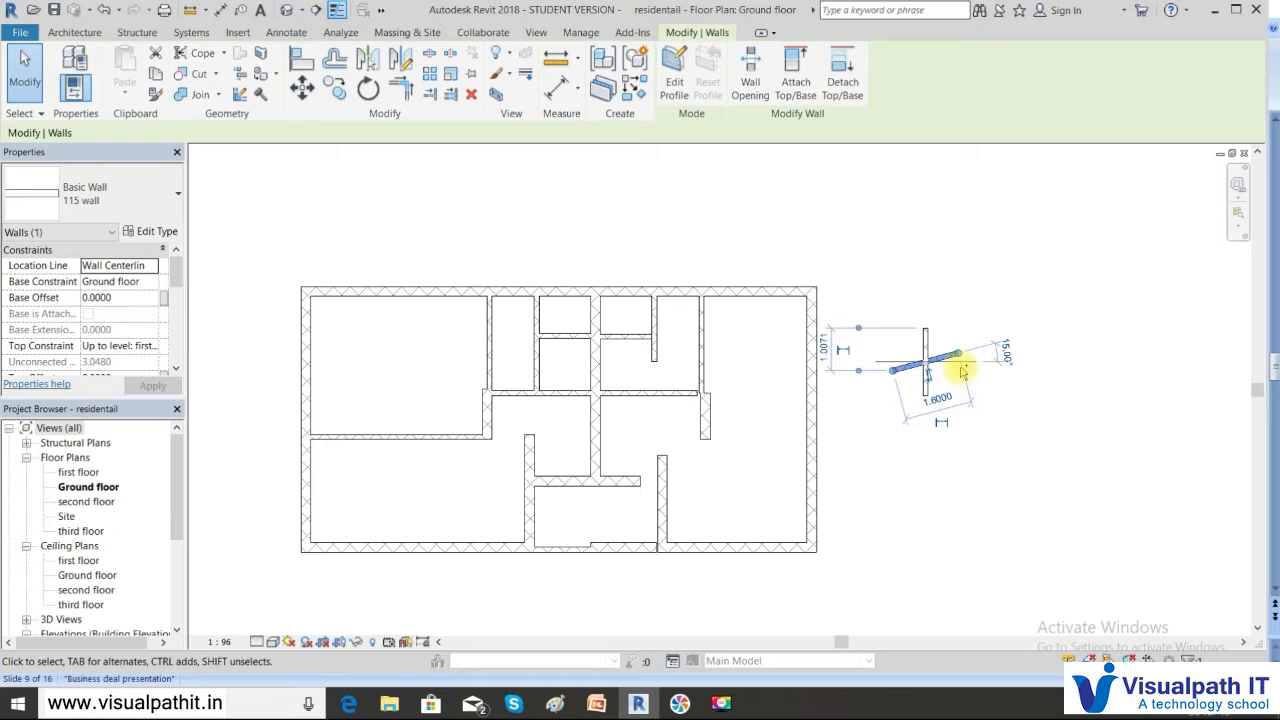
pyautogui.hotkey('ctrl', 'z')
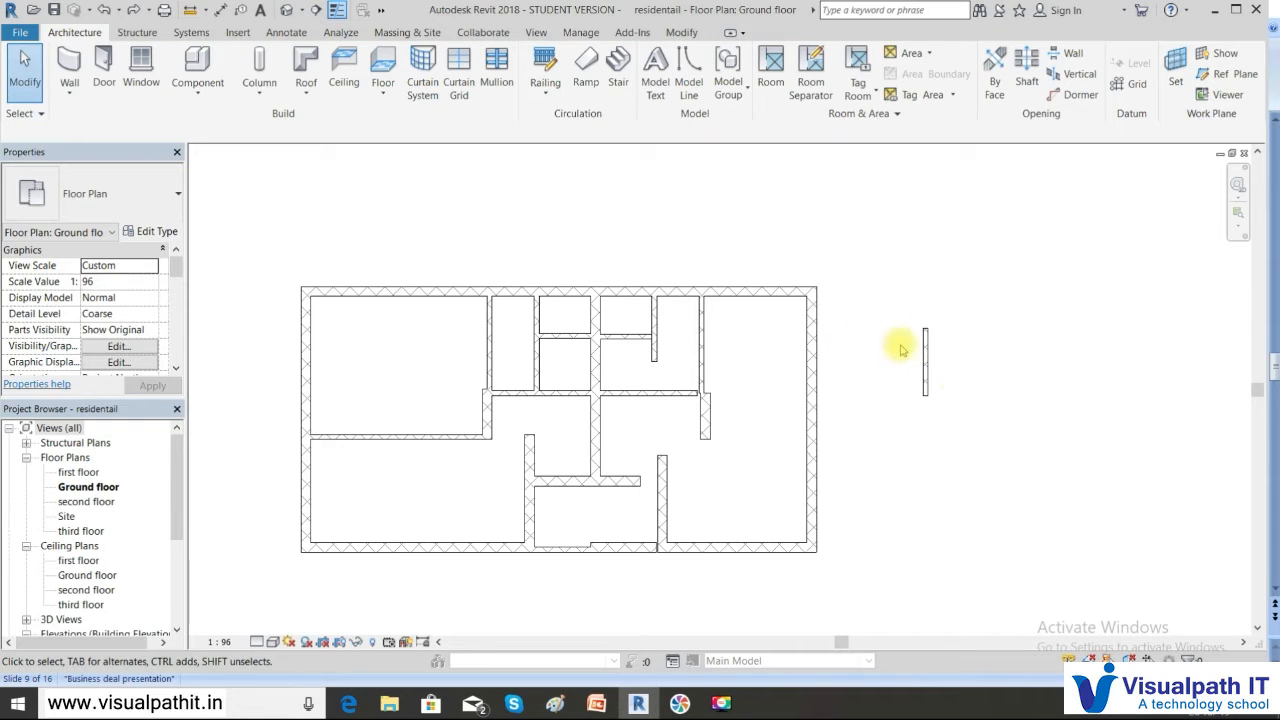
pyautogui.click(926, 357)
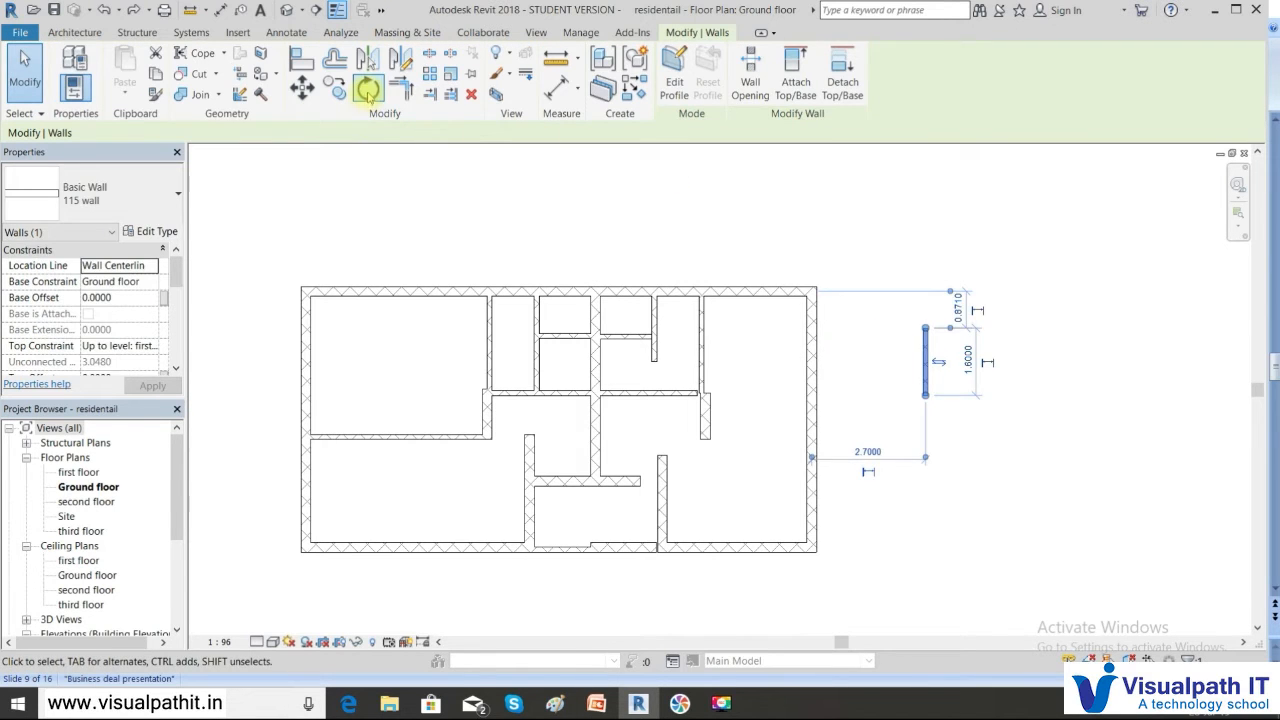
pyautogui.click(368, 89)
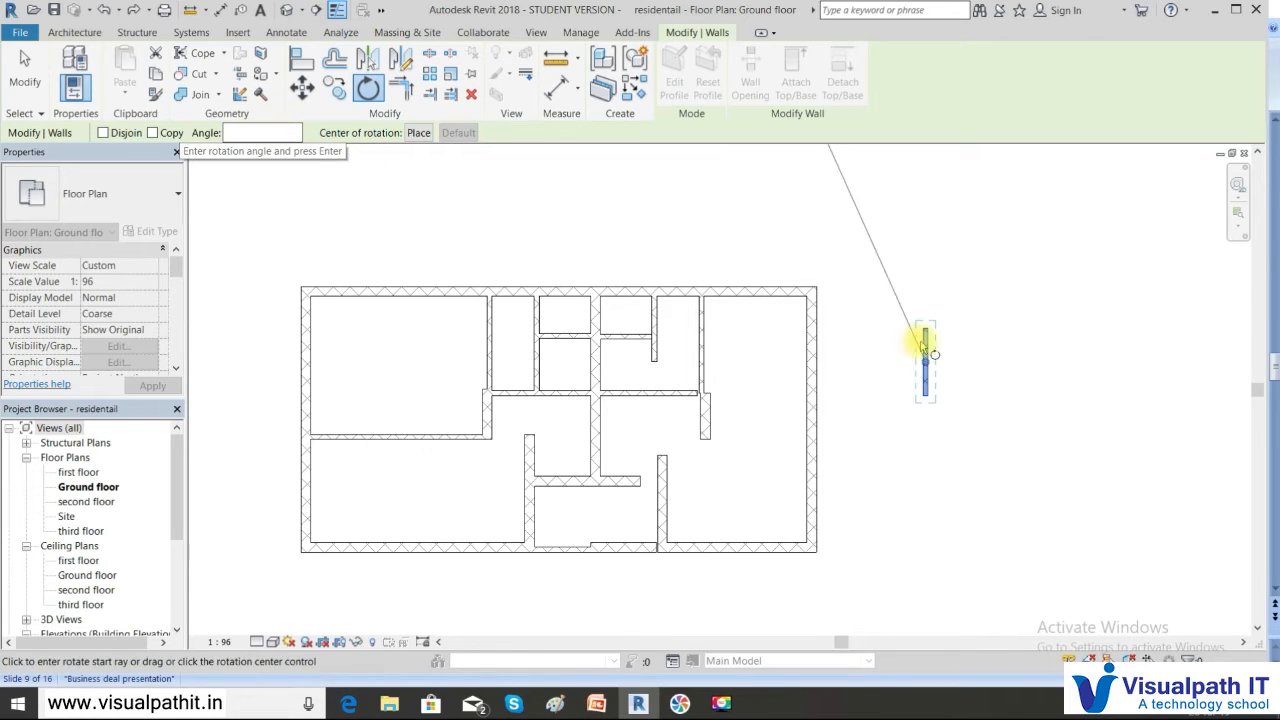
pyautogui.click(170, 133)
pyautogui.click(245, 134)
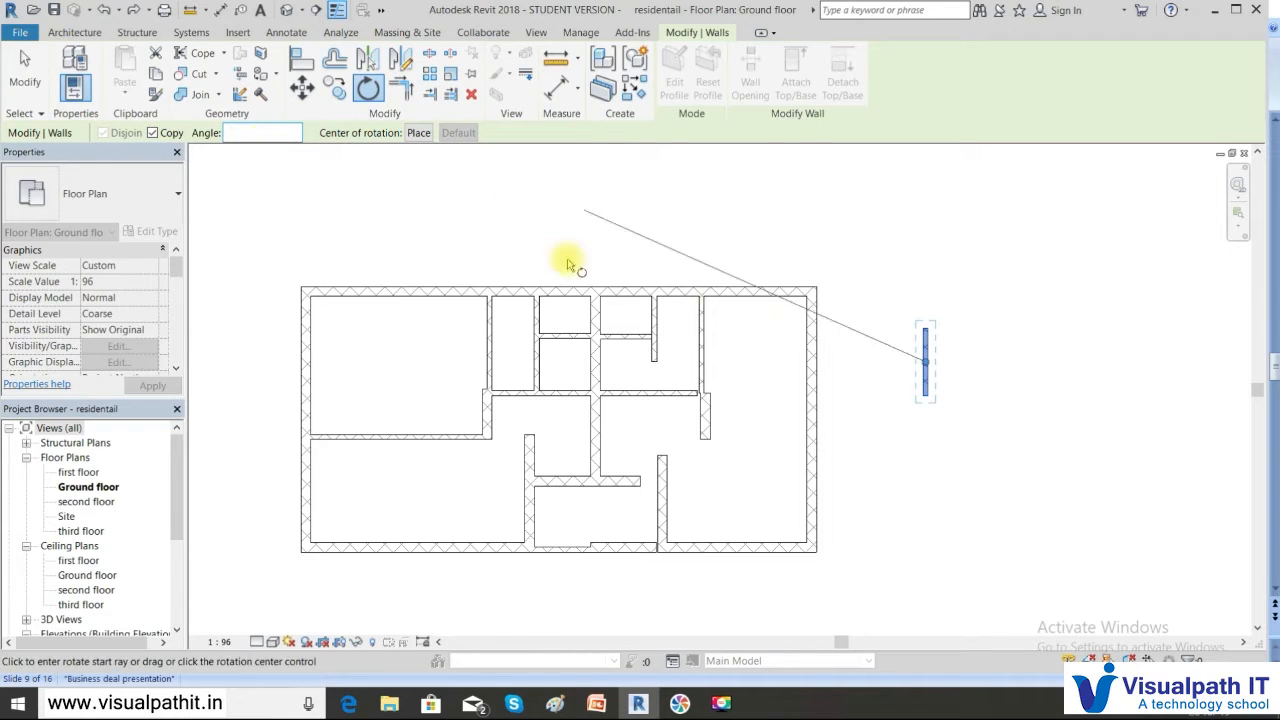
pyautogui.click(923, 329)
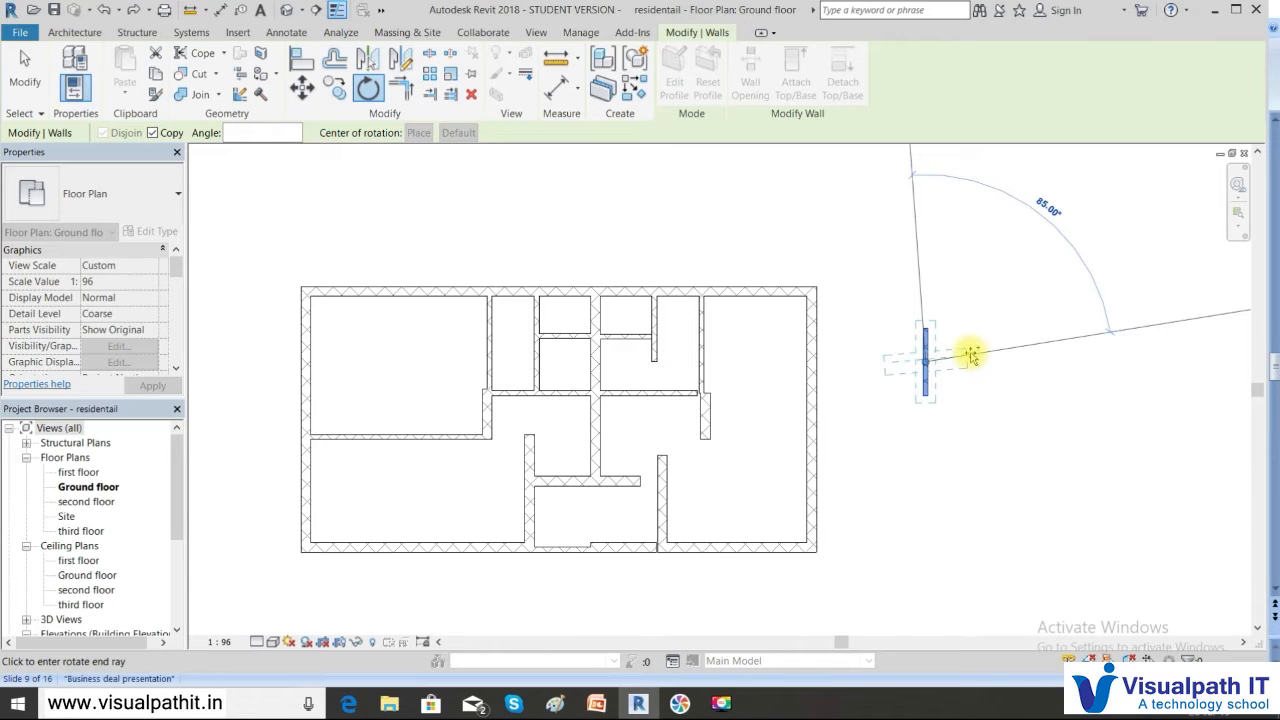
pyautogui.click(971, 357)
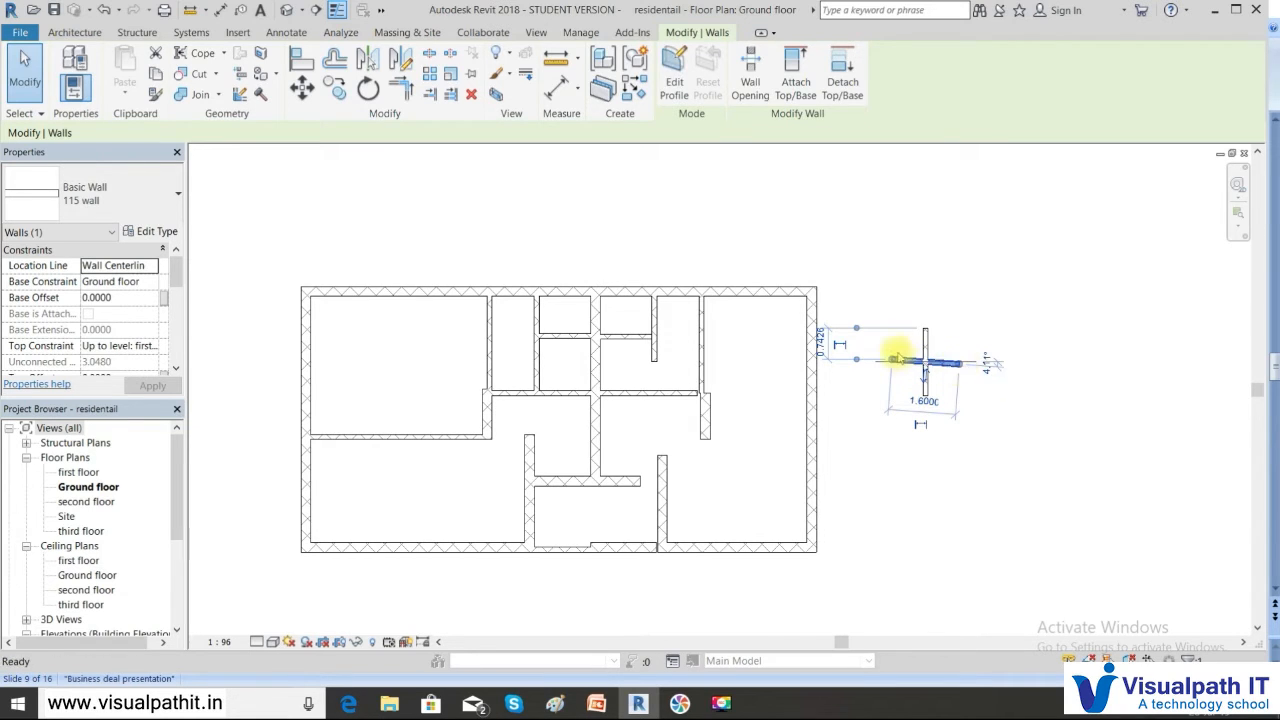
pyautogui.press('Delete')
pyautogui.click(926, 368)
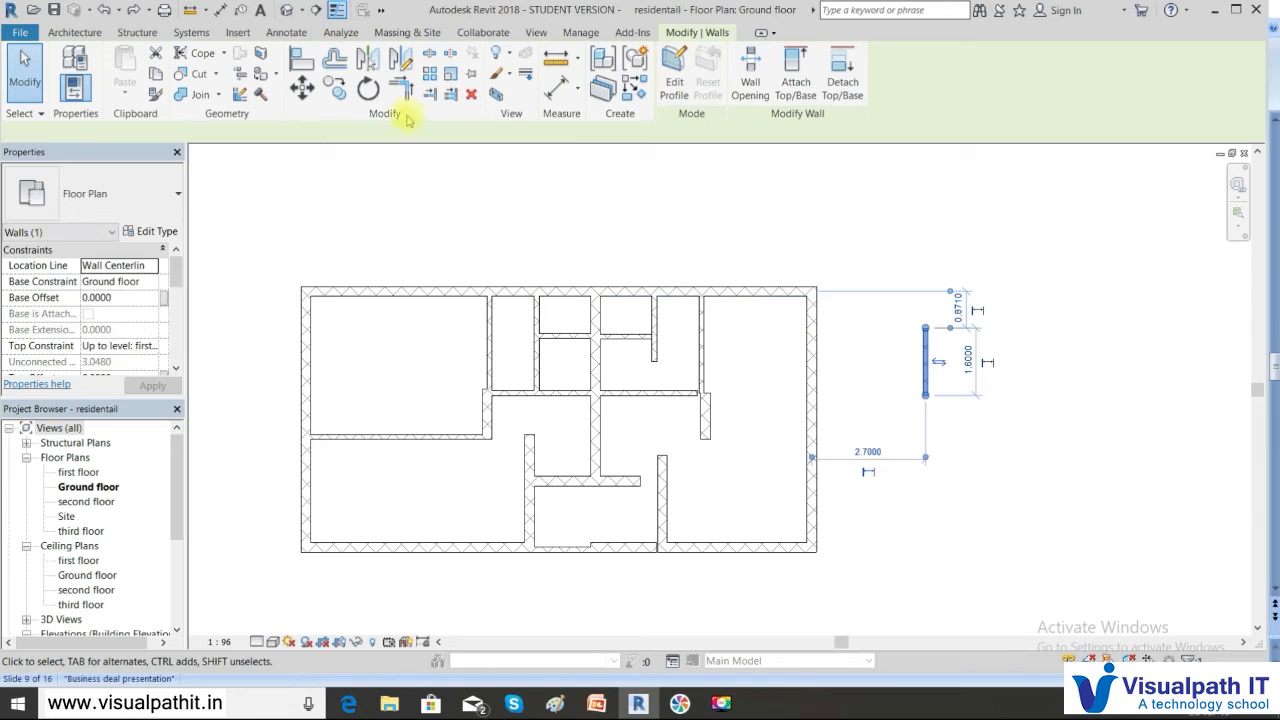
pyautogui.click(368, 88)
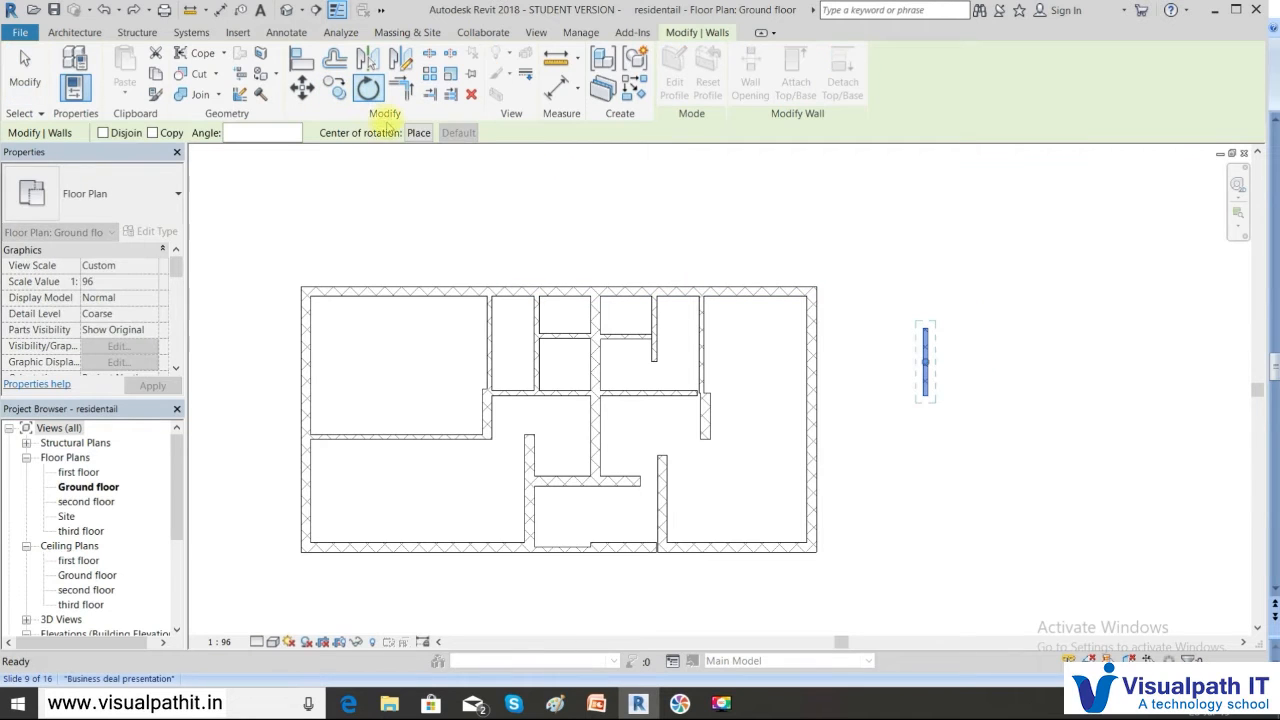
pyautogui.click(420, 134)
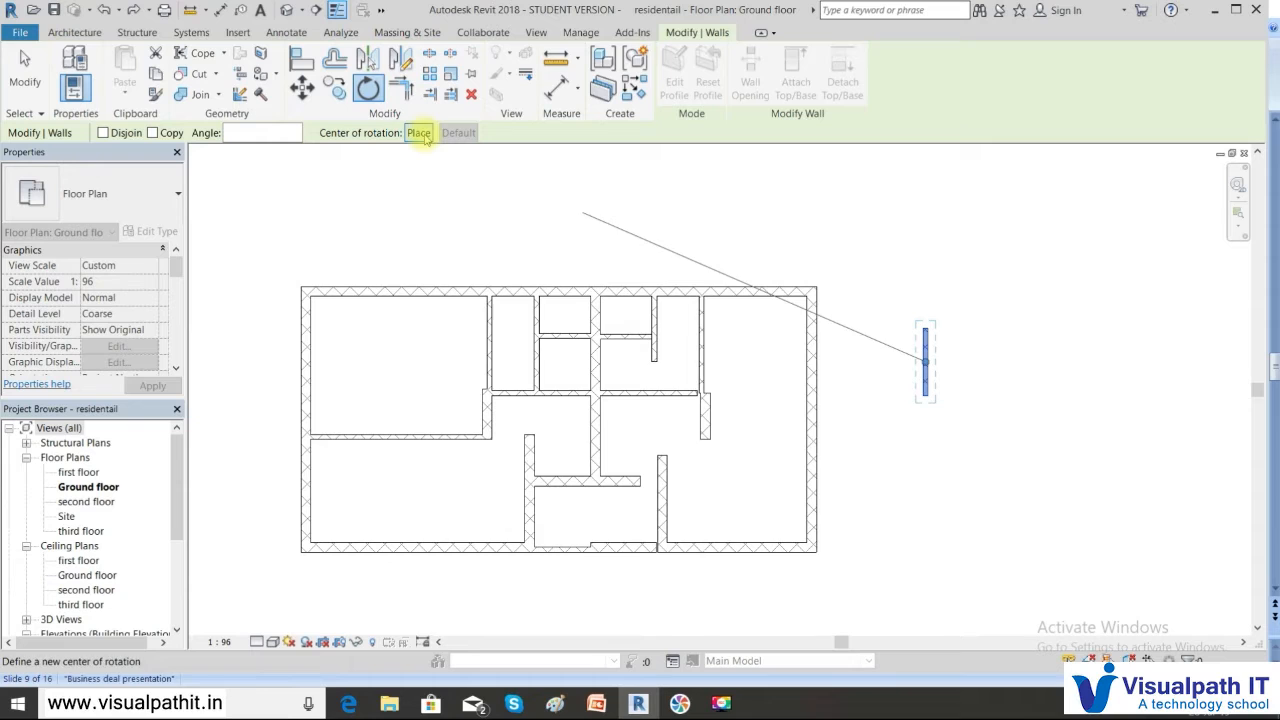
pyautogui.click(928, 368)
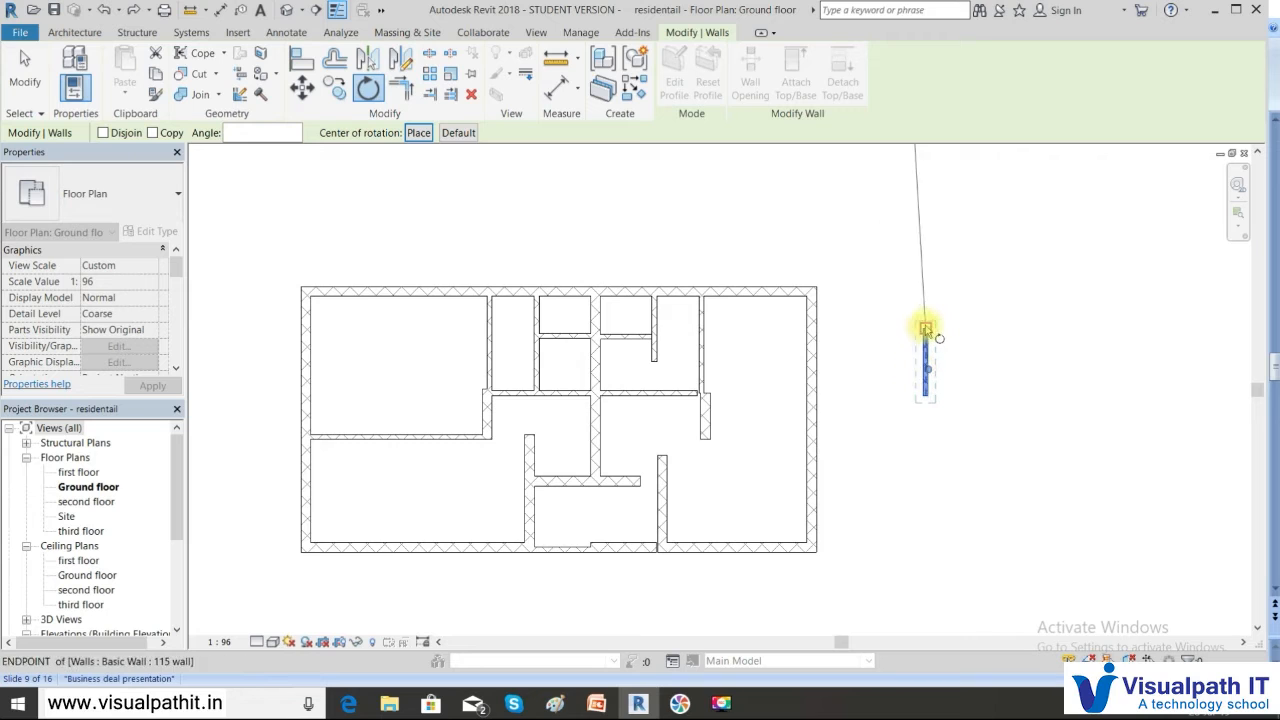
pyautogui.click(926, 328)
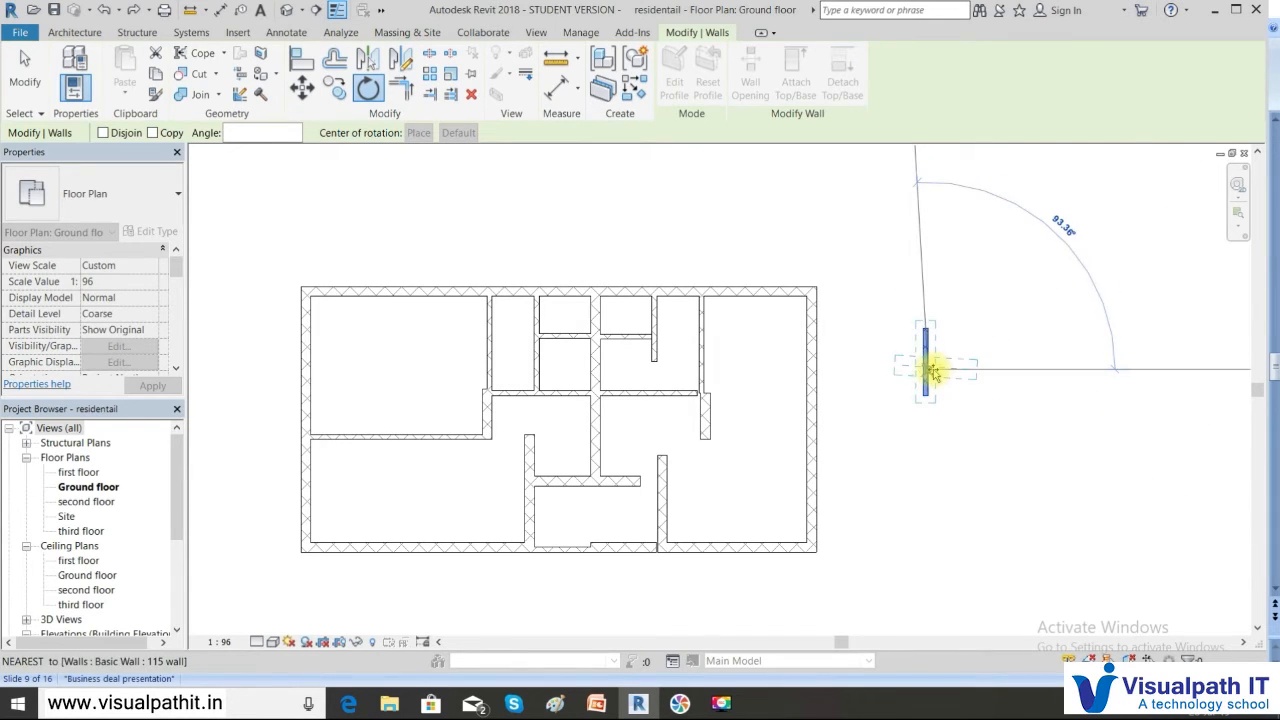
pyautogui.click(931, 366)
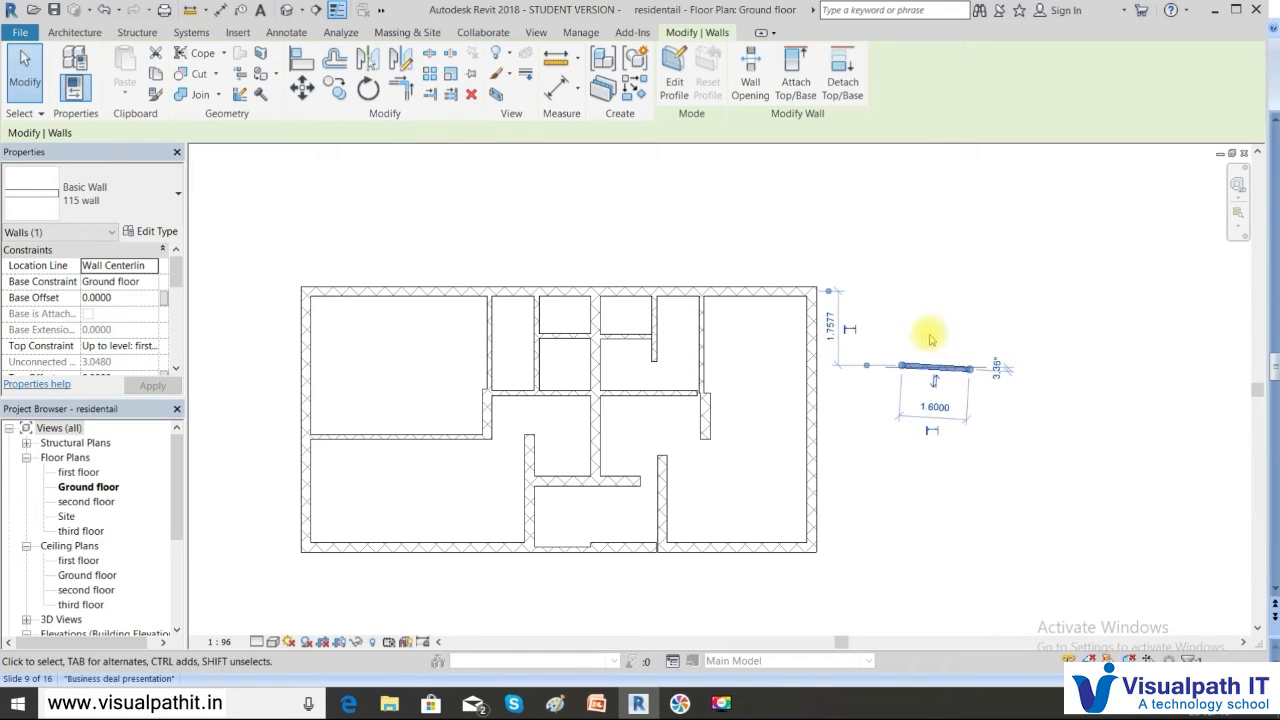
pyautogui.hotkey('ctrl', 'z')
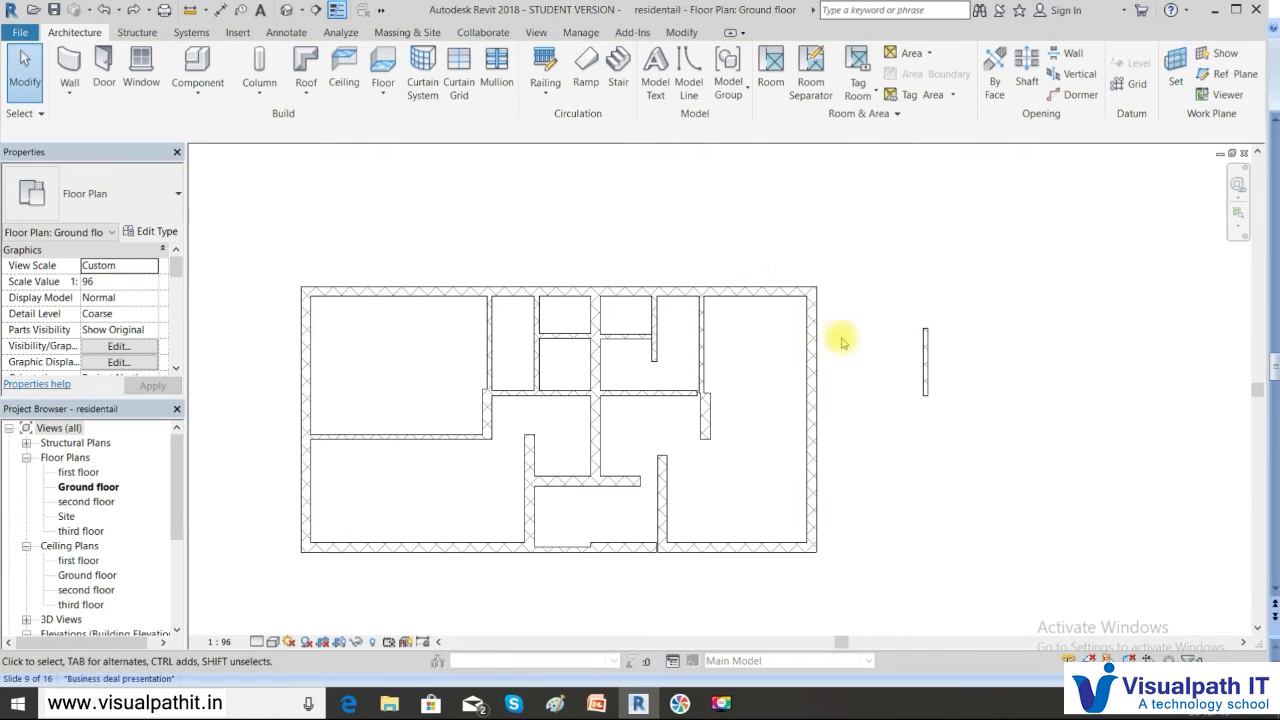
pyautogui.click(924, 350)
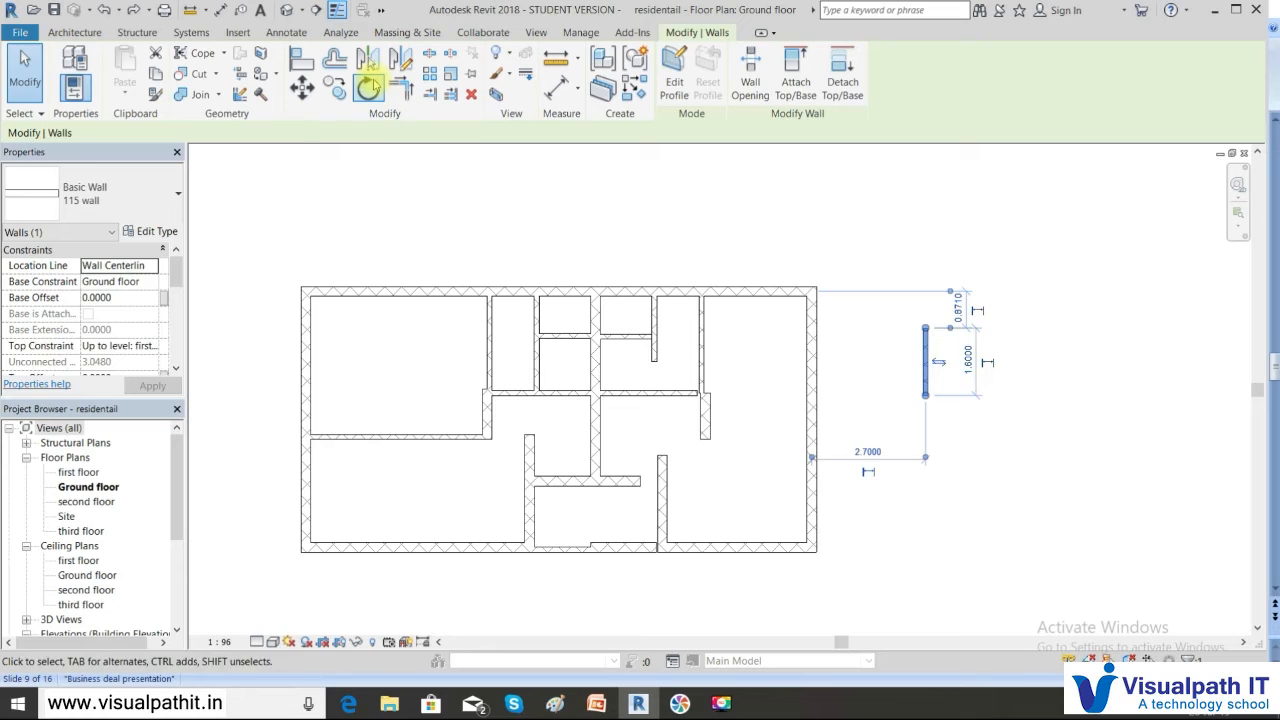
# Trial-rotate the vertical wall to horizontal, using its bottom endpoint as the rotation center
pyautogui.click(368, 88)
pyautogui.click(418, 133)
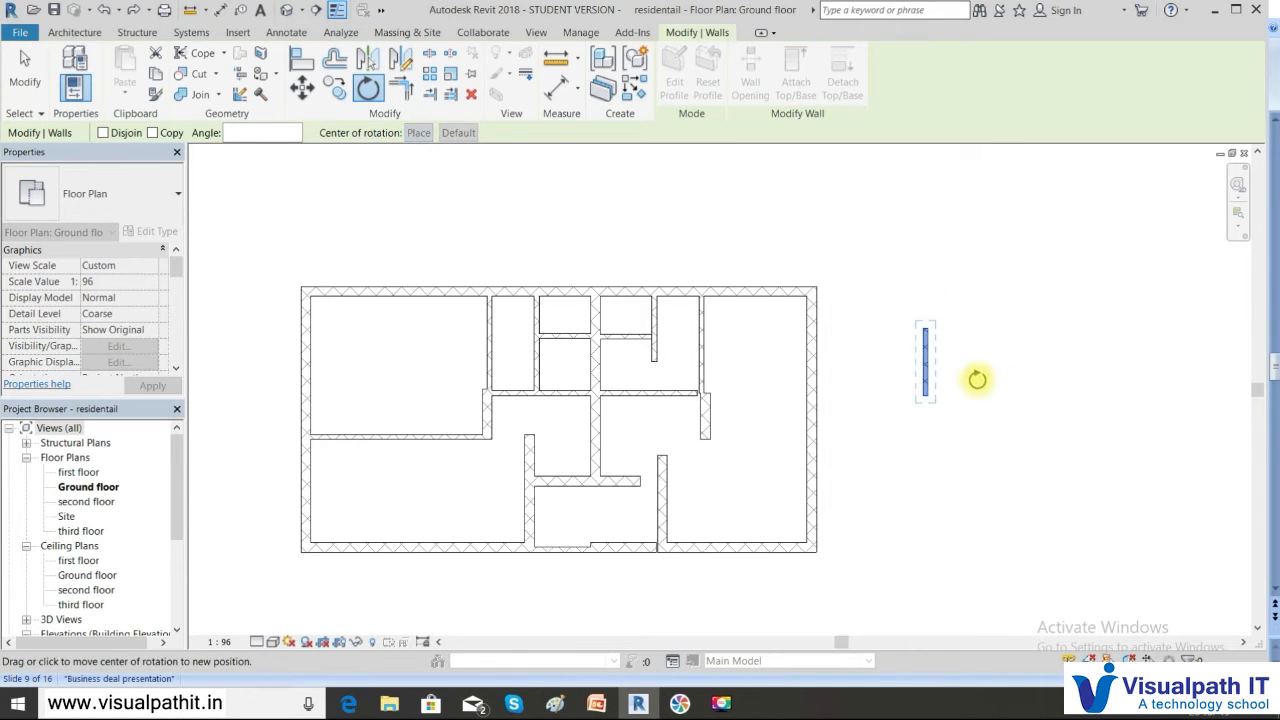
pyautogui.click(927, 393)
pyautogui.click(927, 333)
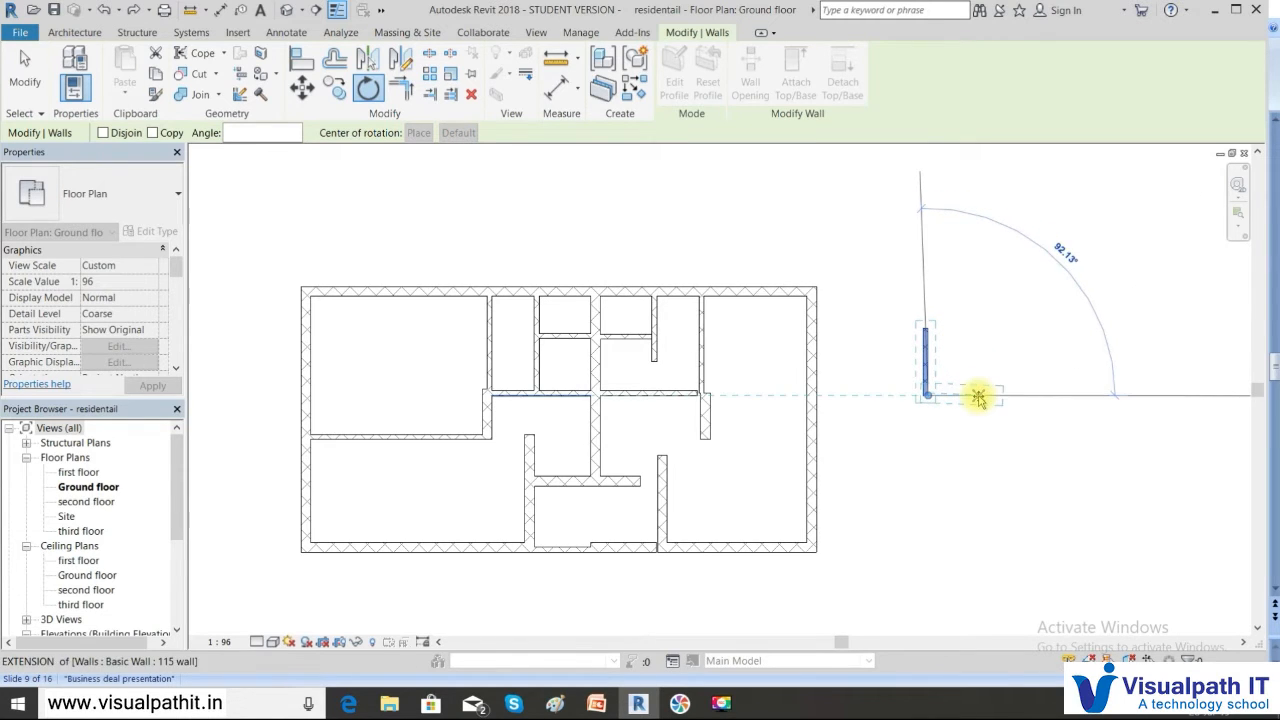
pyautogui.click(978, 397)
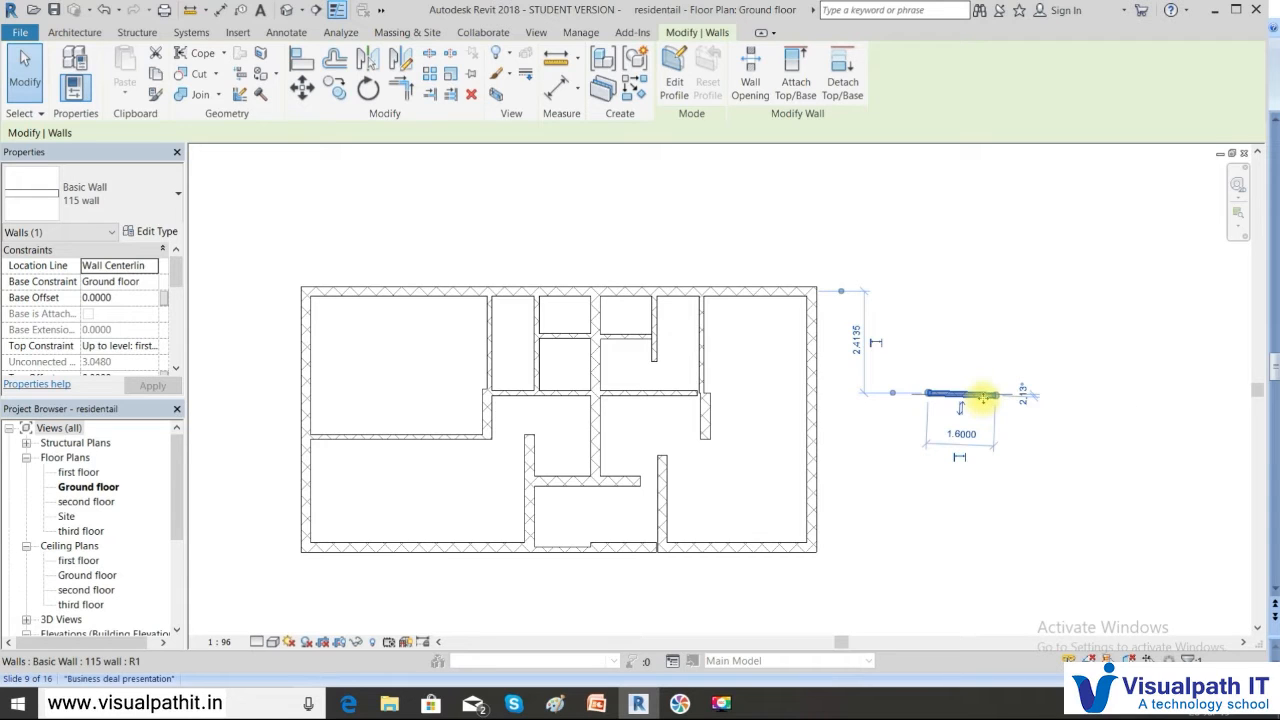
# Undo the rotation so the wall stays vertical, then show PowerPoint's Mirror slide (slide 10)
pyautogui.hotkey('ctrl', 'z')
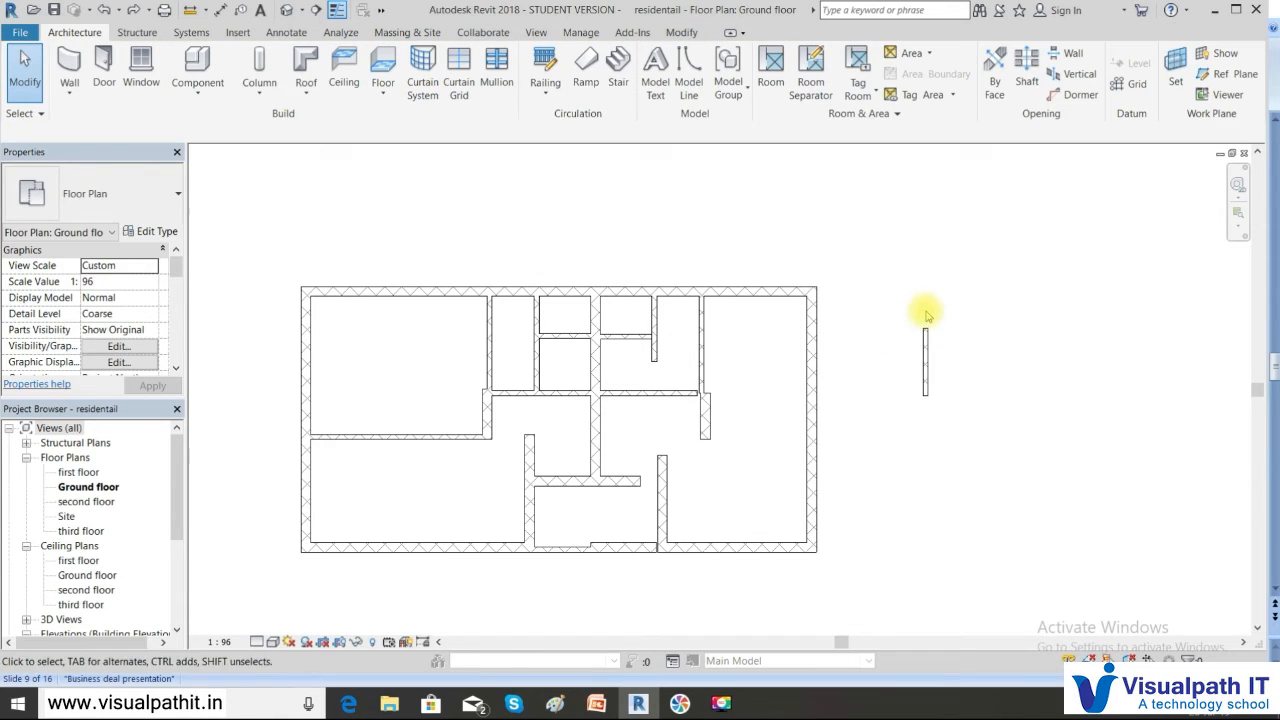
pyautogui.click(596, 703)
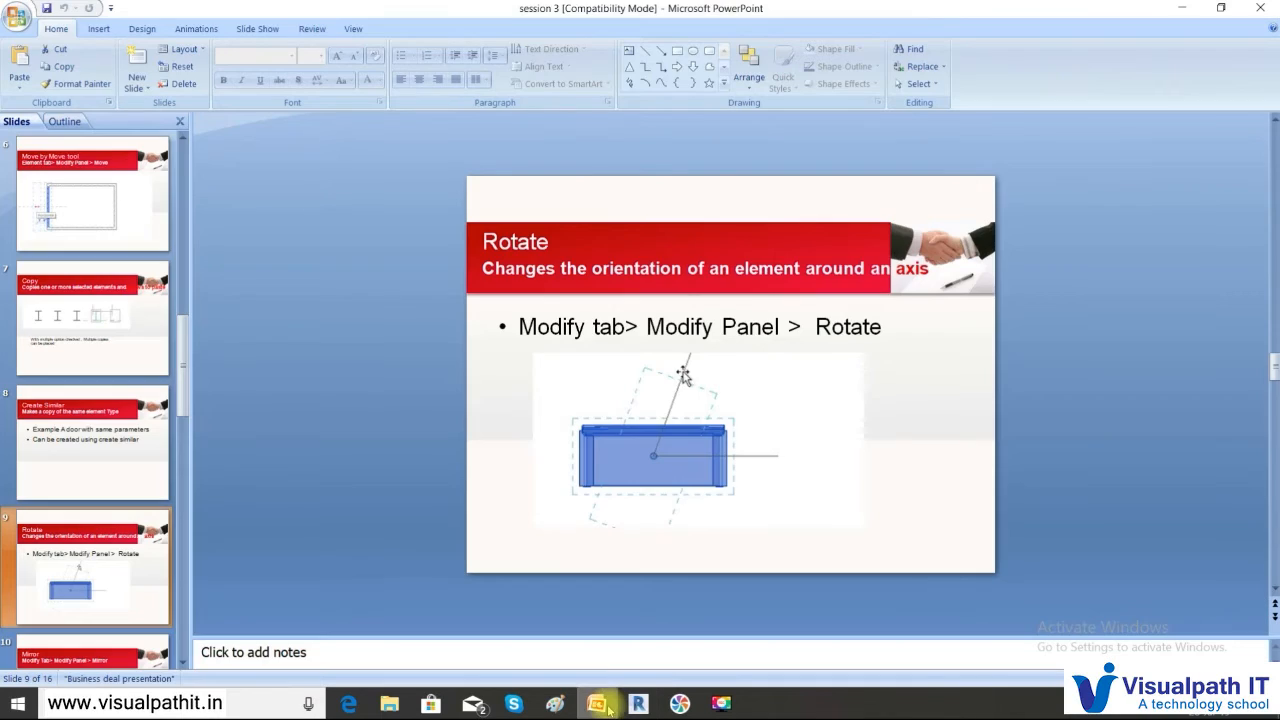
pyautogui.click(104, 645)
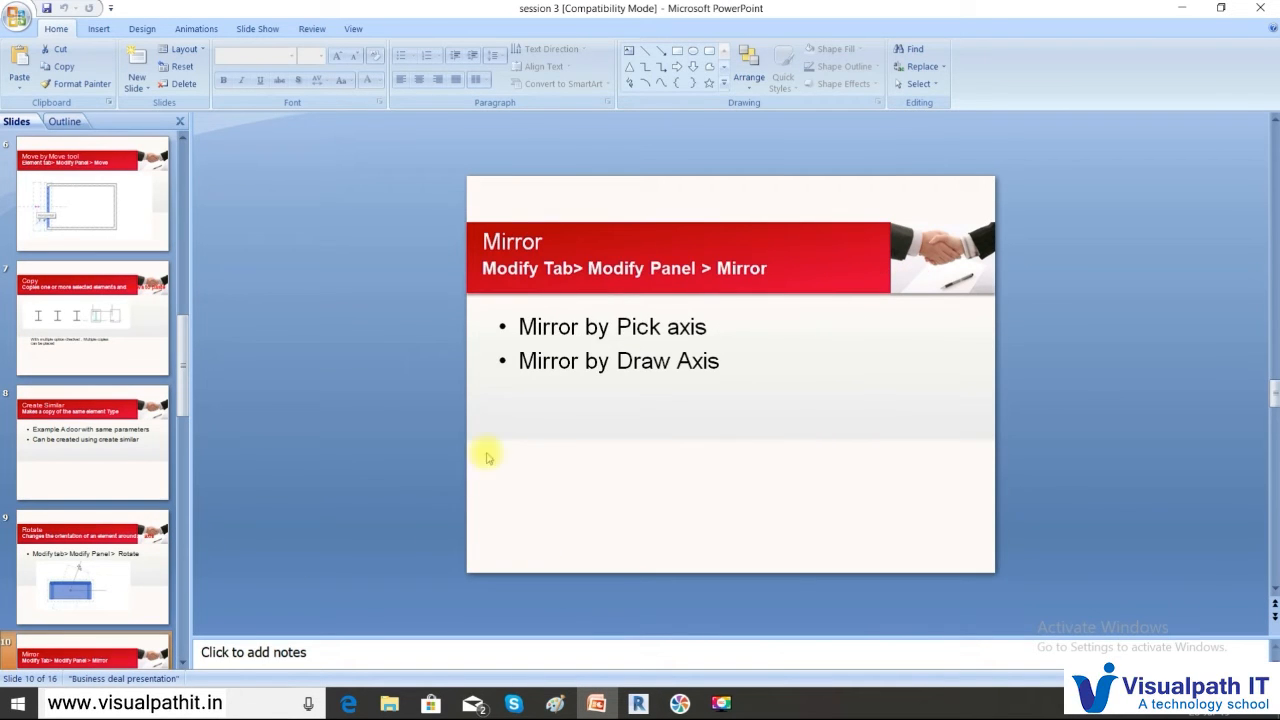
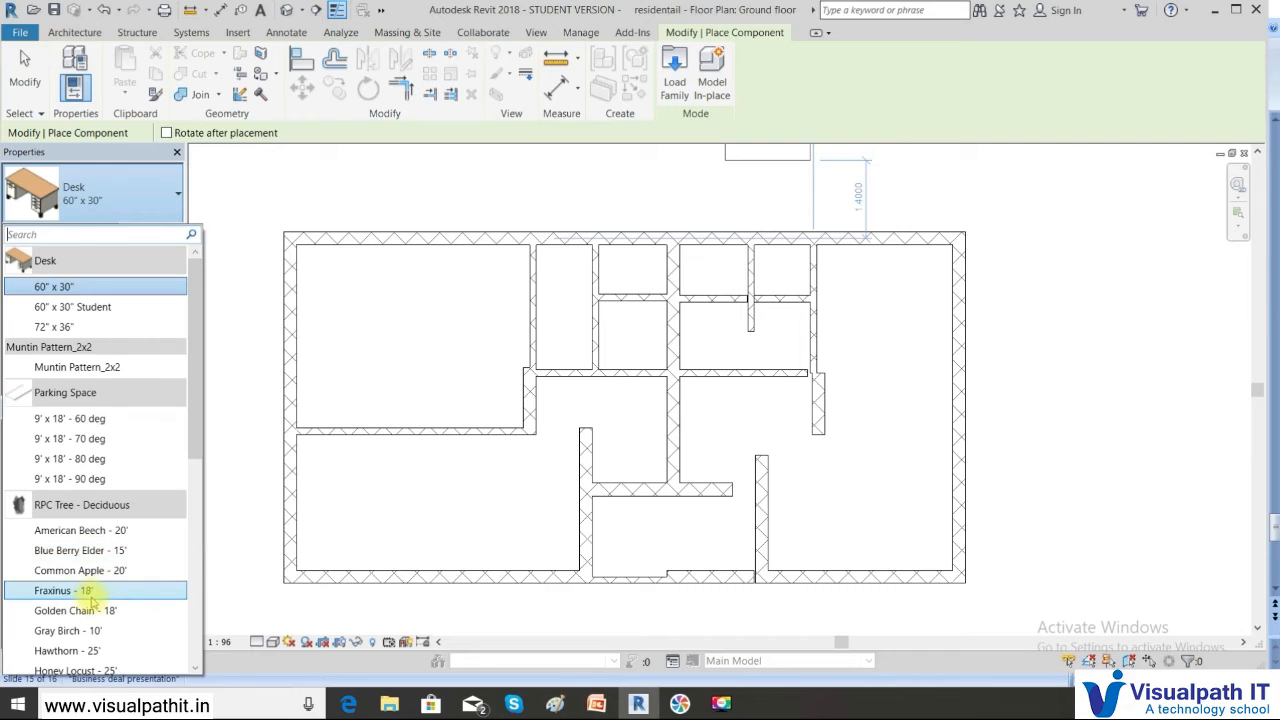
# Place one RPC Common Apple - 20' tree just below the ground-floor plan, then cancel placement
pyautogui.scroll(-2, 170, 520)
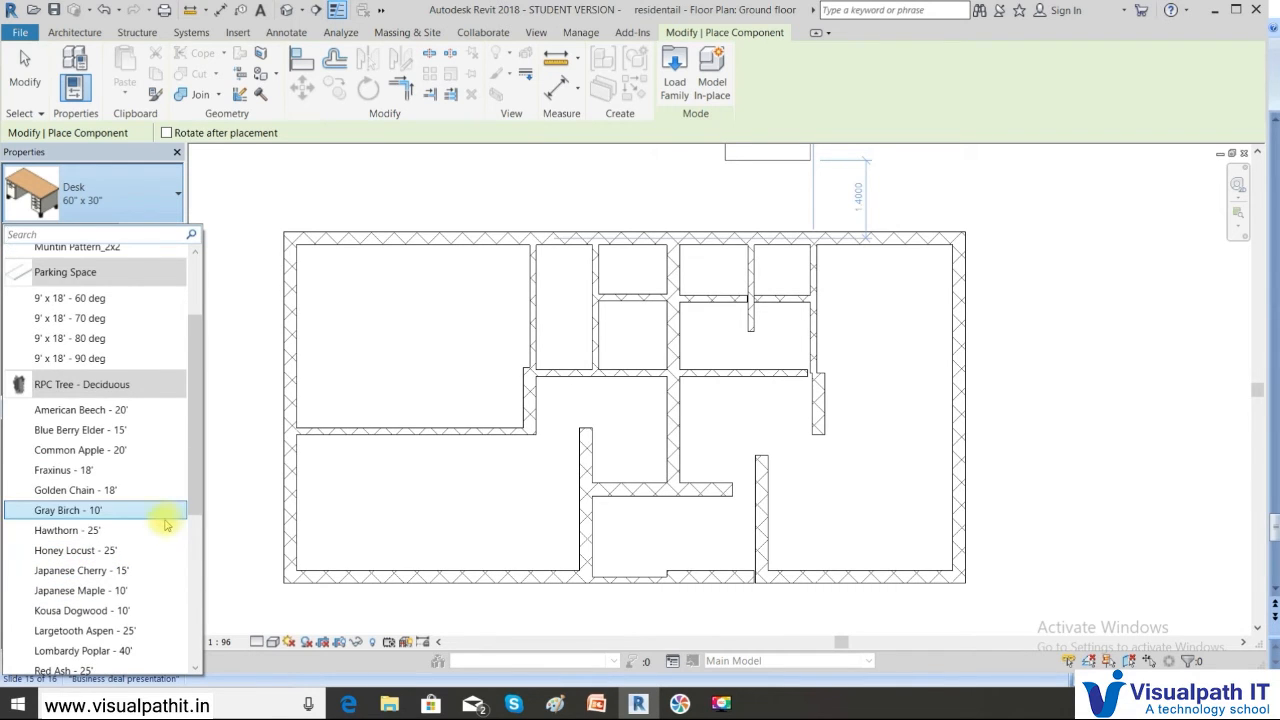
pyautogui.scroll(-2, 165, 524)
pyautogui.scroll(2, 122, 503)
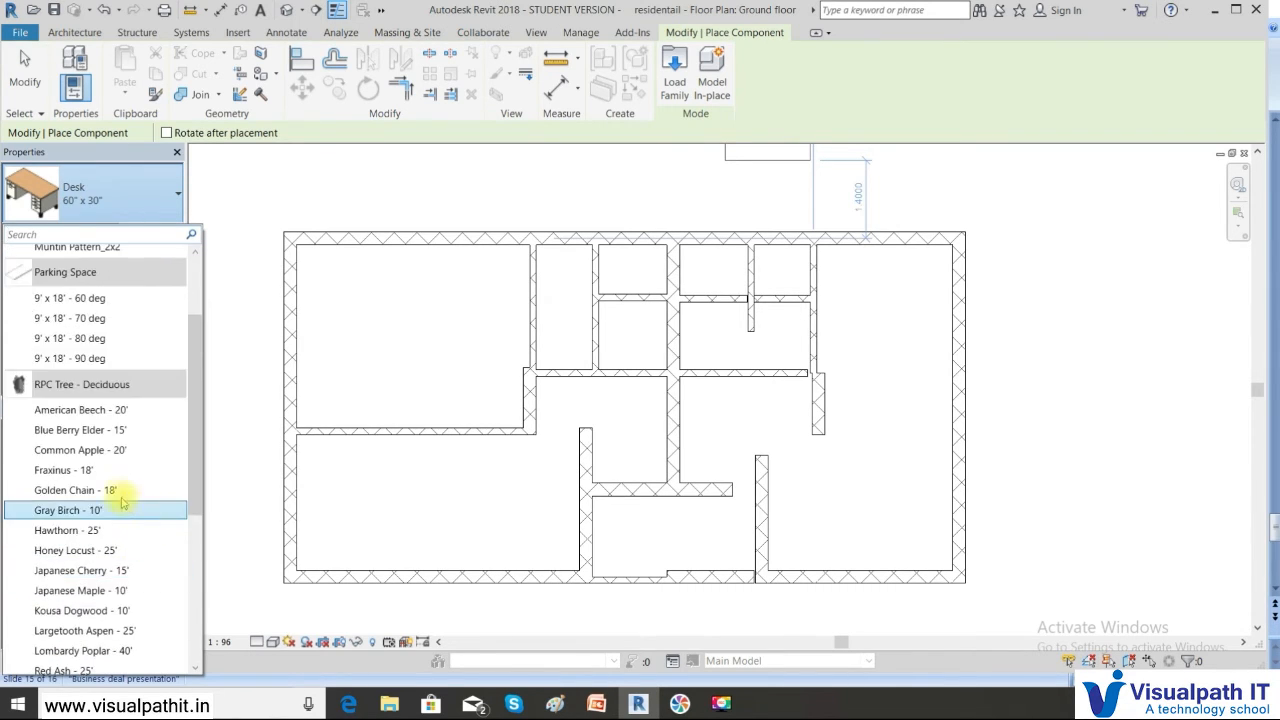
pyautogui.click(95, 450)
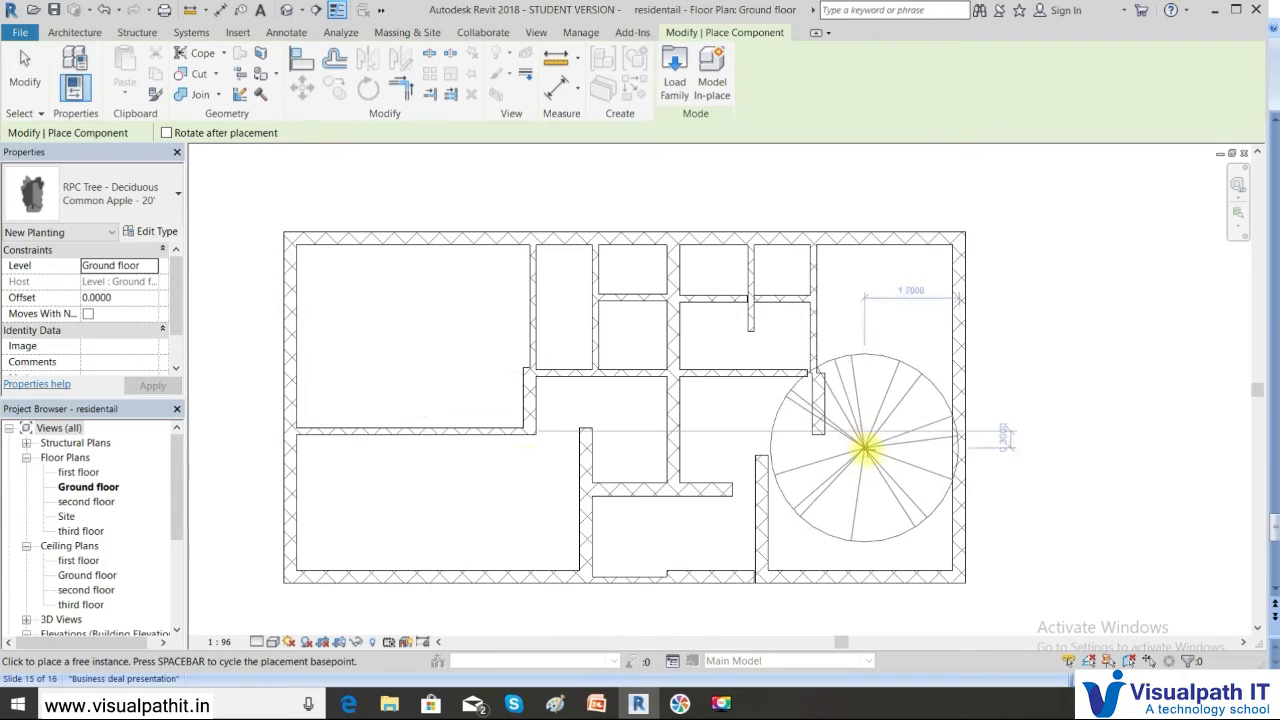
pyautogui.scroll(-2, 850, 440)
pyautogui.moveTo(790, 475); pyautogui.dragTo(749, 329, button='middle')
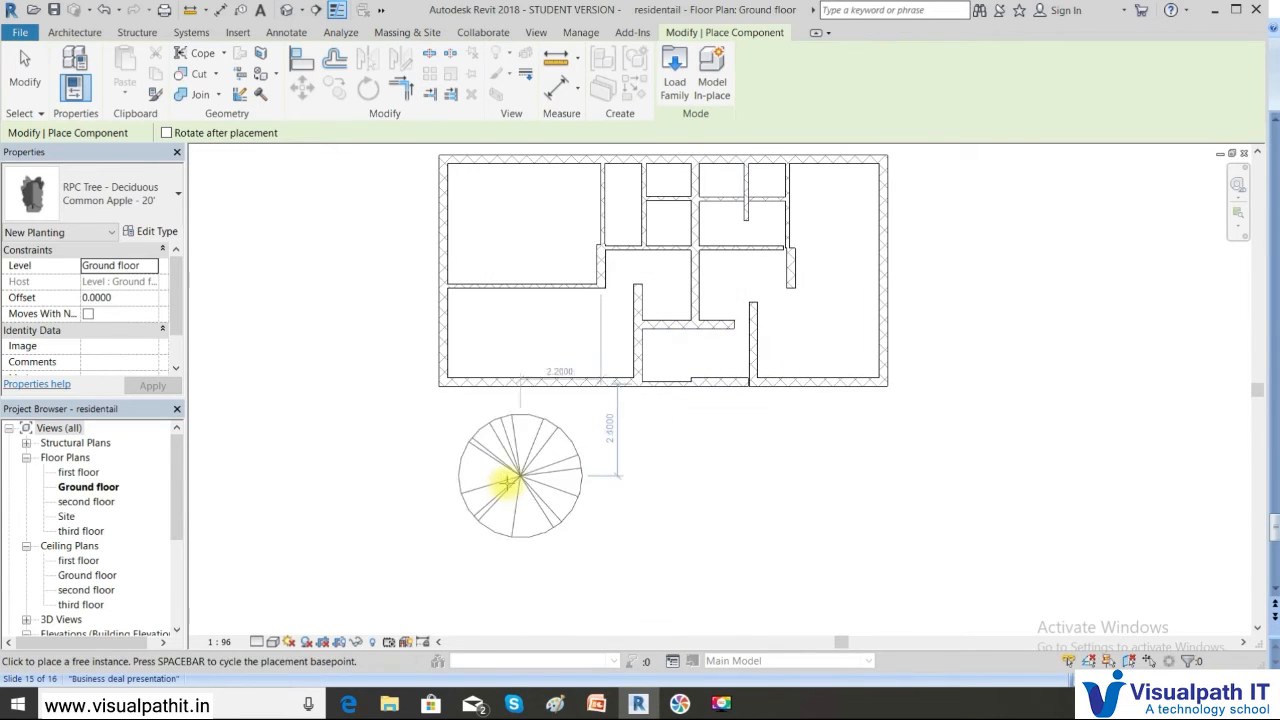
pyautogui.click(473, 470)
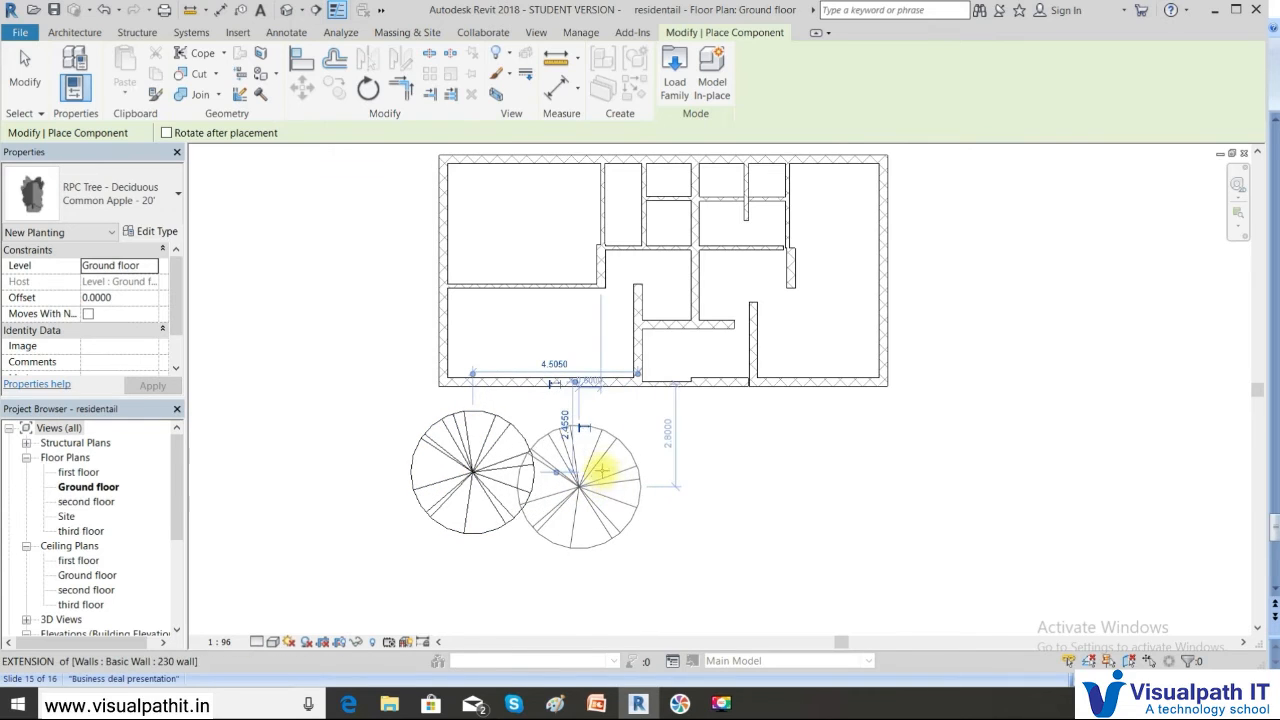
pyautogui.rightClick(618, 470)
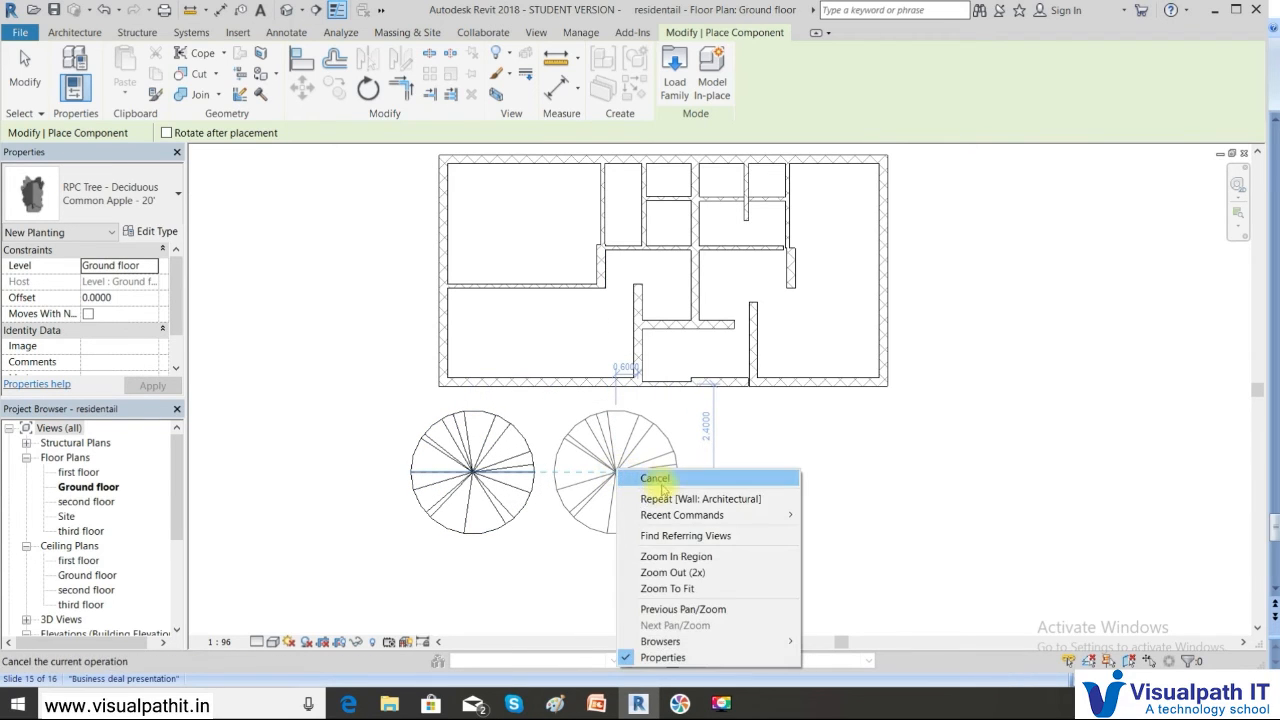
pyautogui.click(703, 488)
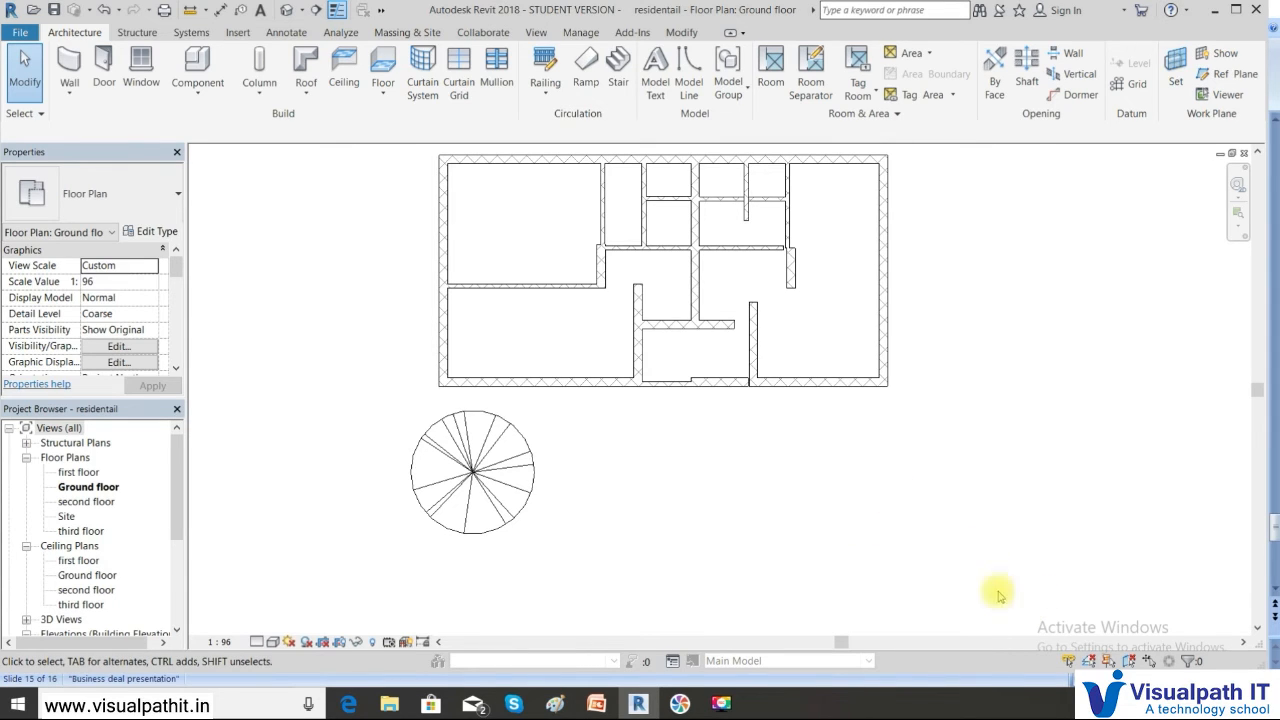
pyautogui.click(513, 455)
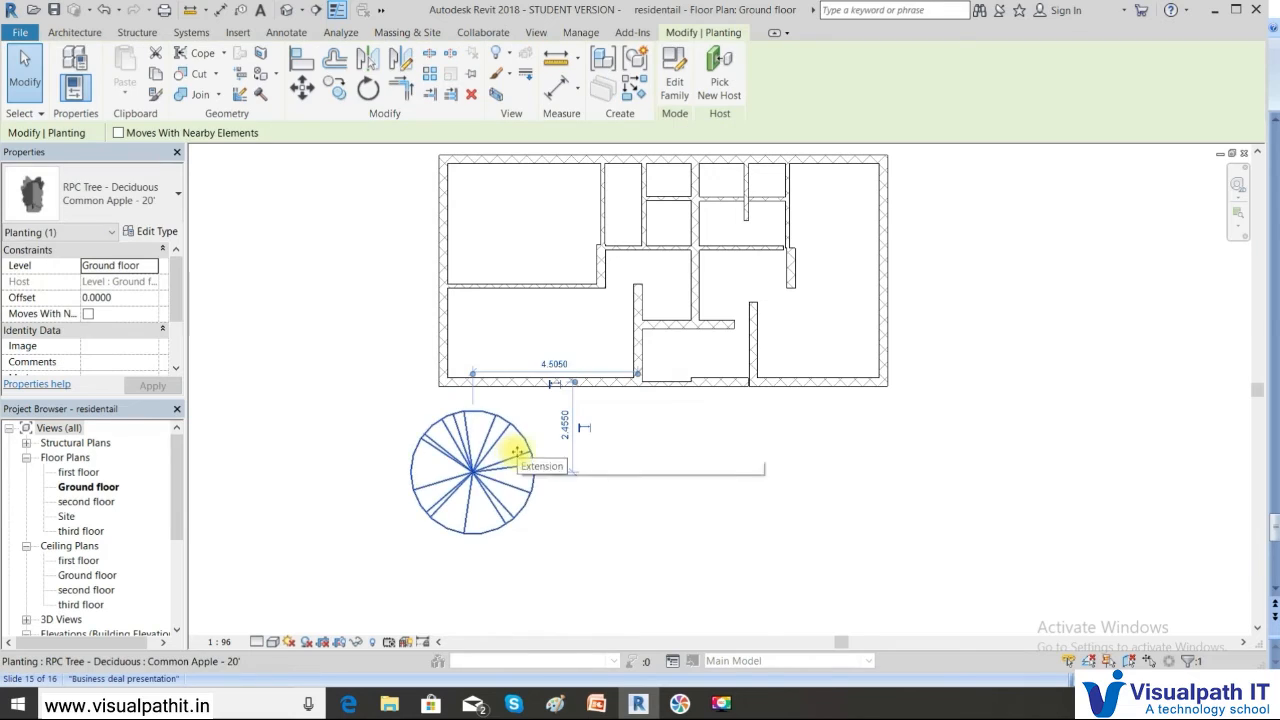
pyautogui.click(430, 76)
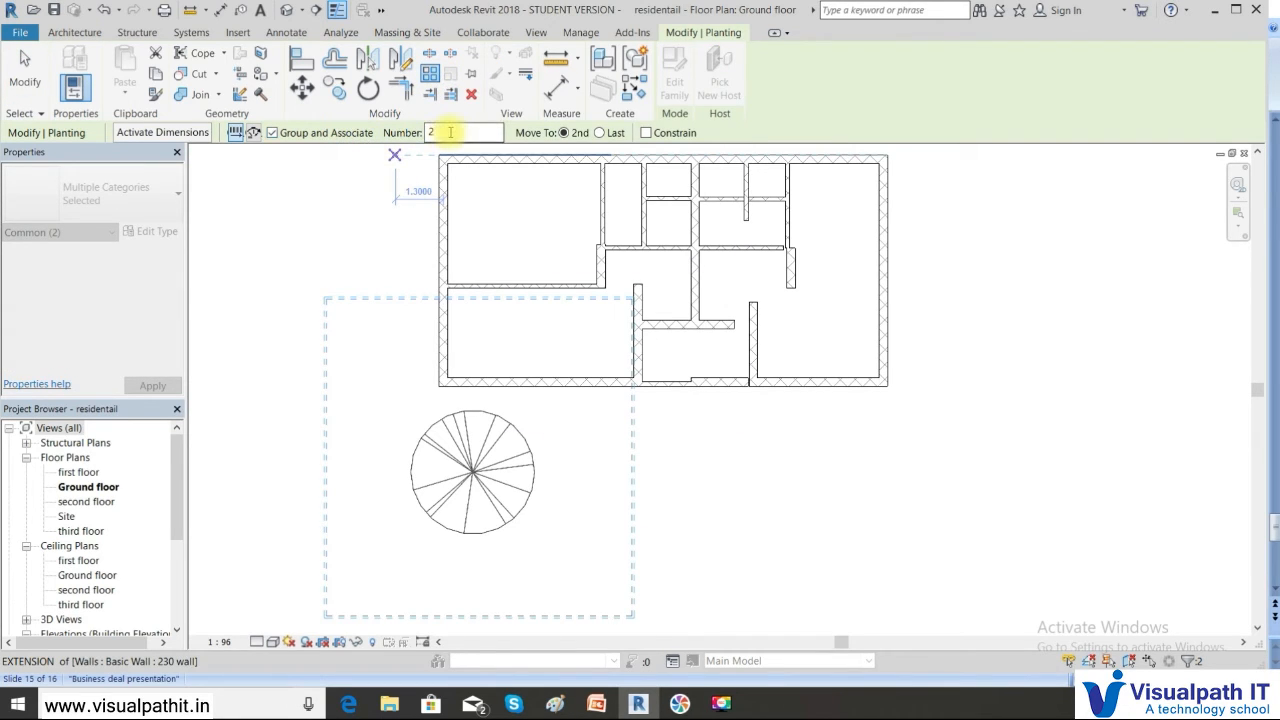
pyautogui.moveTo(450, 132); pyautogui.dragTo(419, 138)
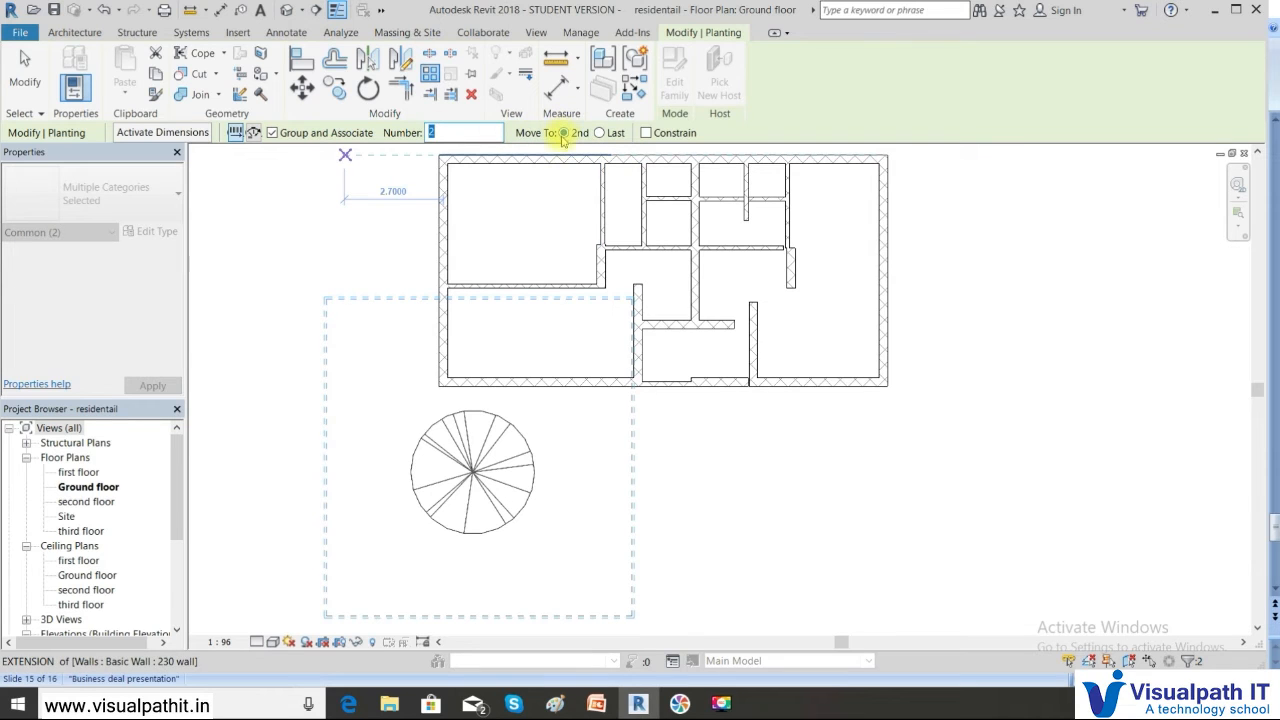
pyautogui.click(472, 470)
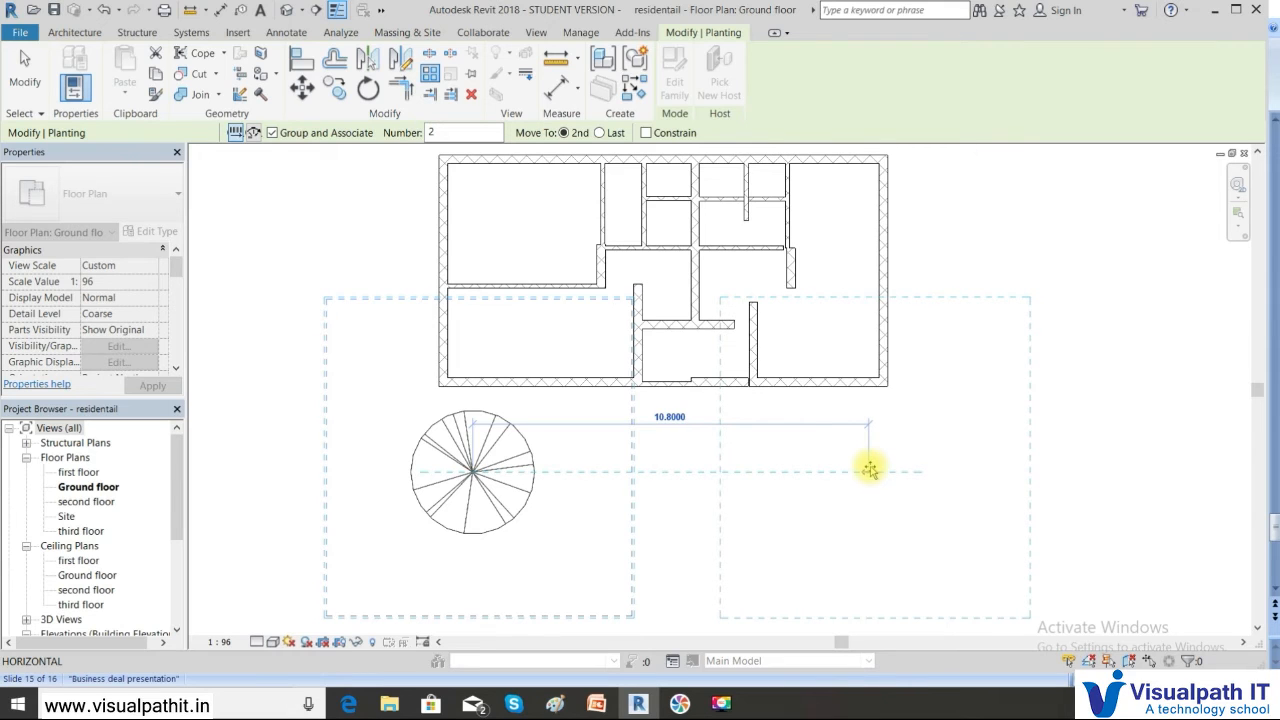
pyautogui.click(870, 469)
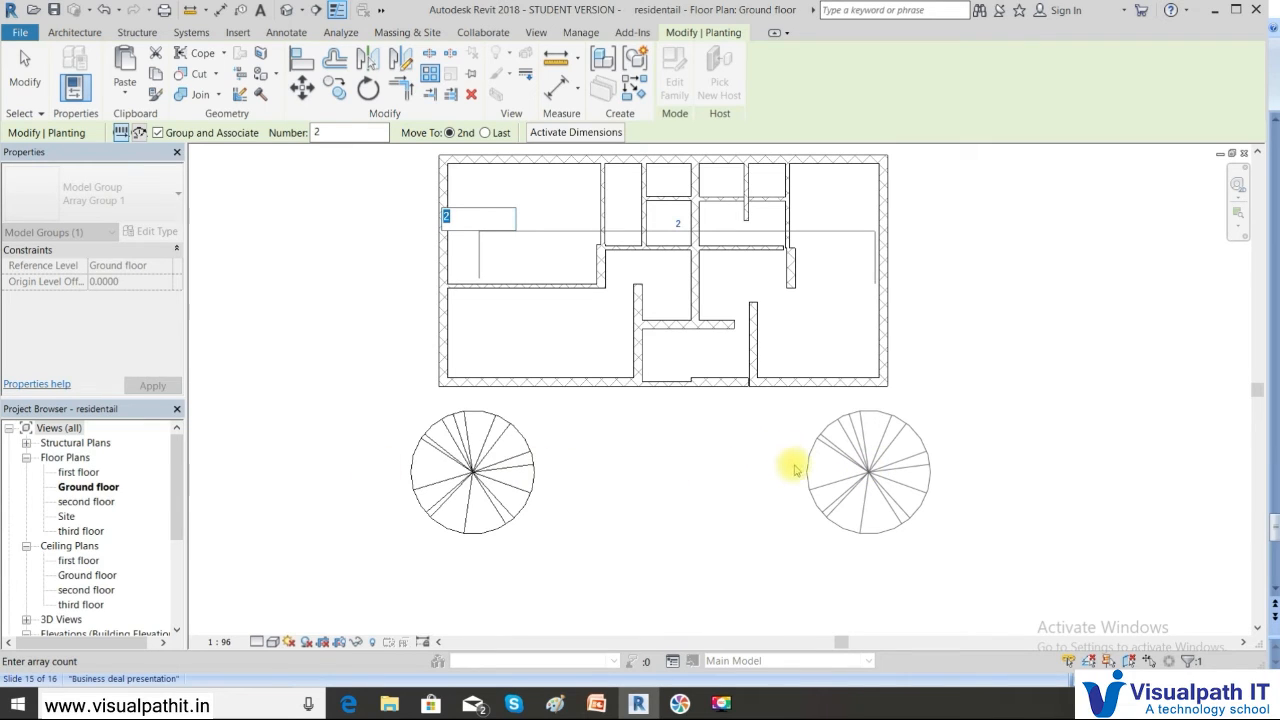
pyautogui.write('5')
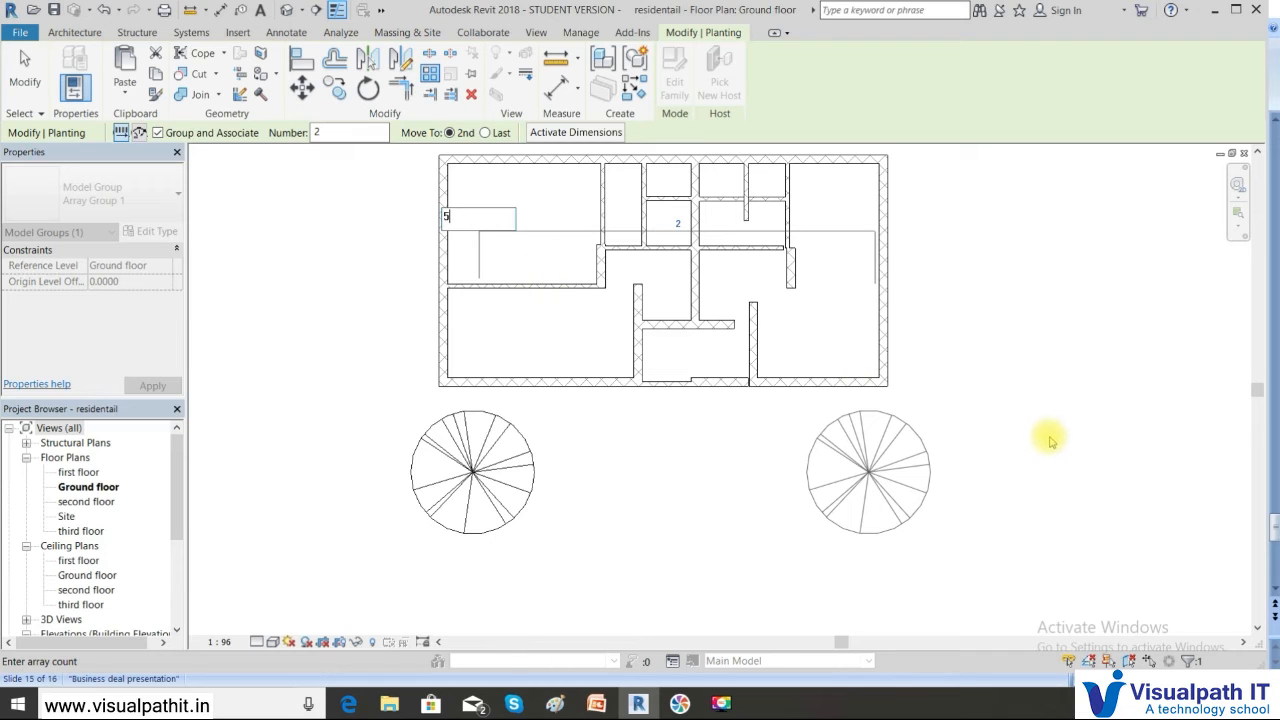
pyautogui.press('Return')
pyautogui.scroll(-2, 1050, 440)
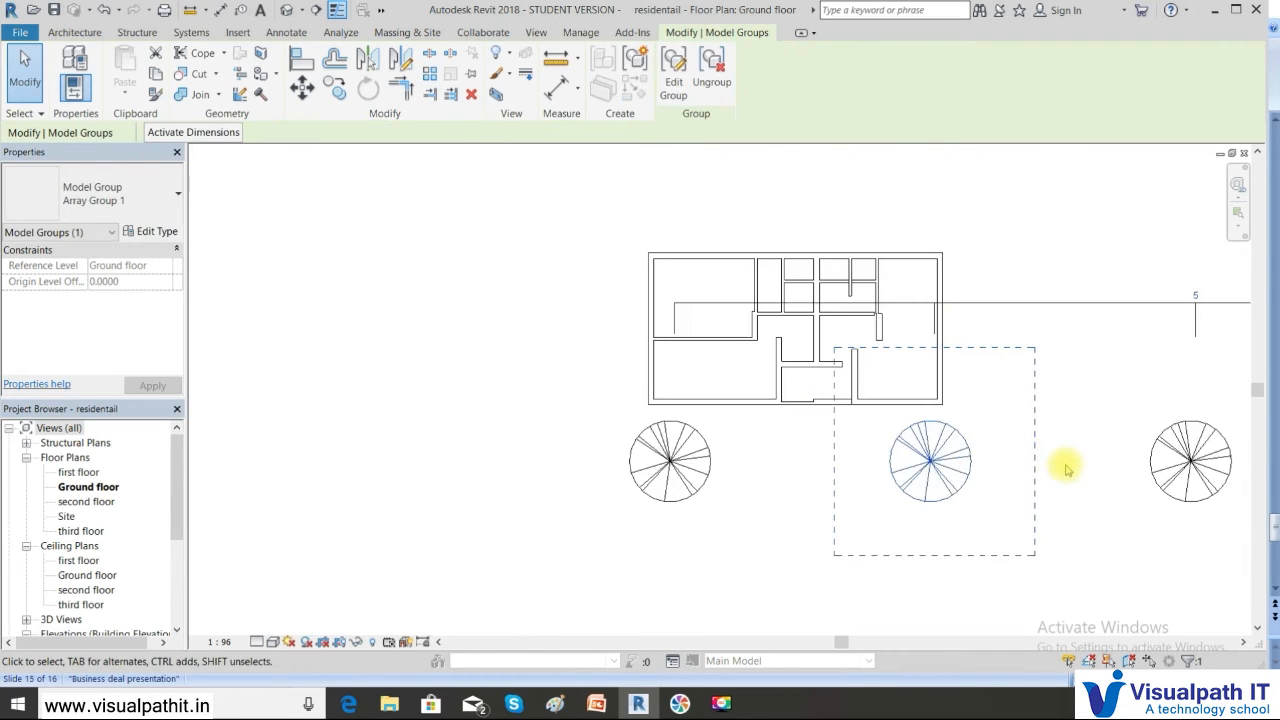
pyautogui.moveTo(1028, 458); pyautogui.dragTo(654, 423, button='middle')
pyautogui.scroll(-1, 860, 434)
pyautogui.scroll(-1, 903, 471)
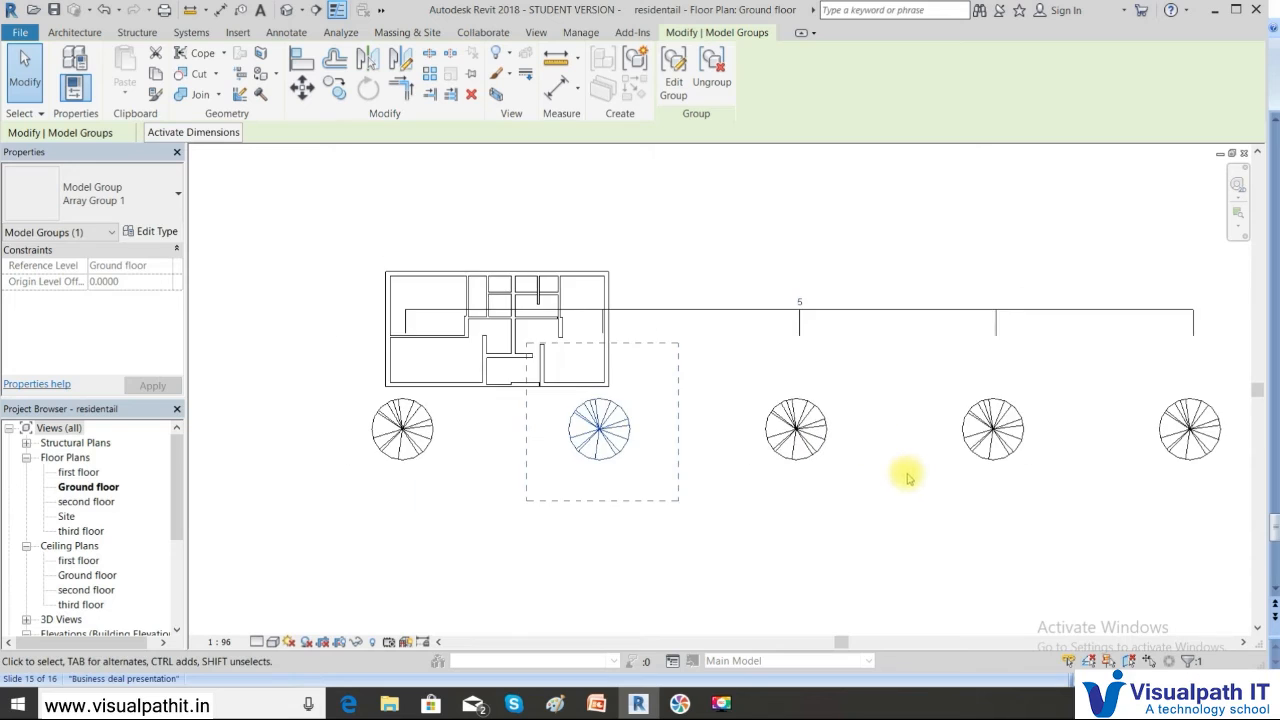
pyautogui.scroll(-1, 922, 488)
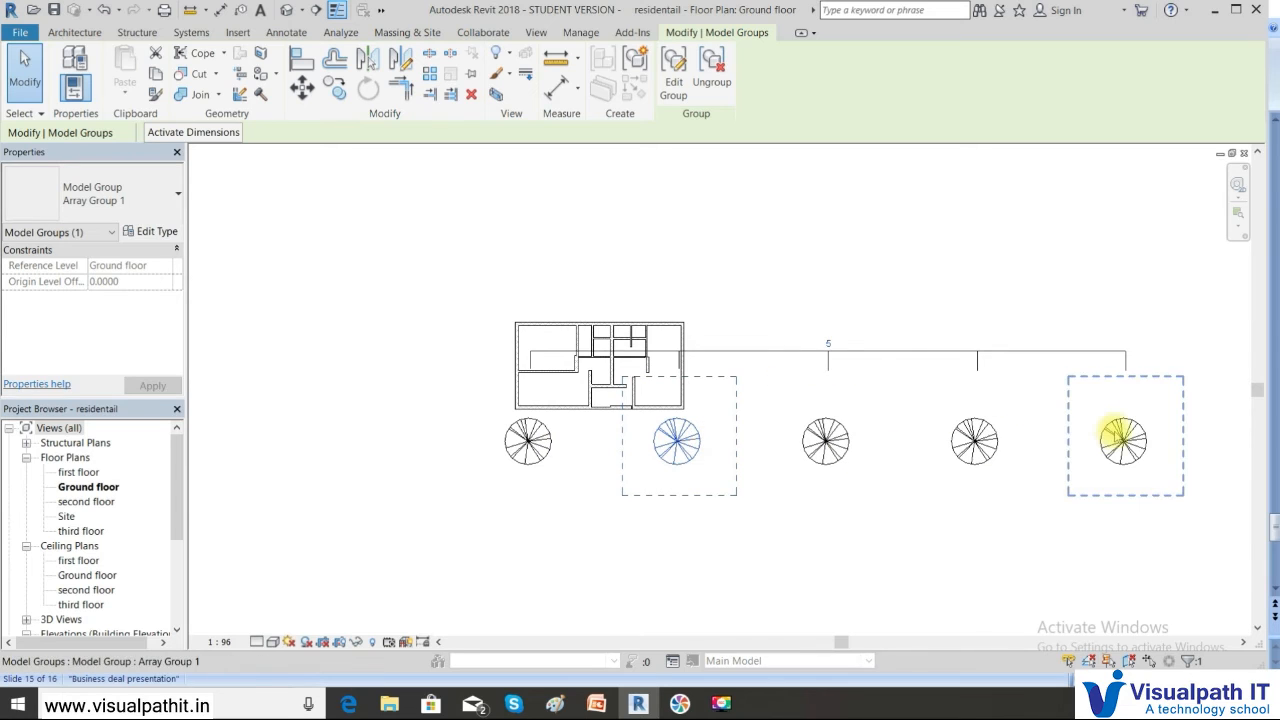
pyautogui.scroll(2, 528, 438)
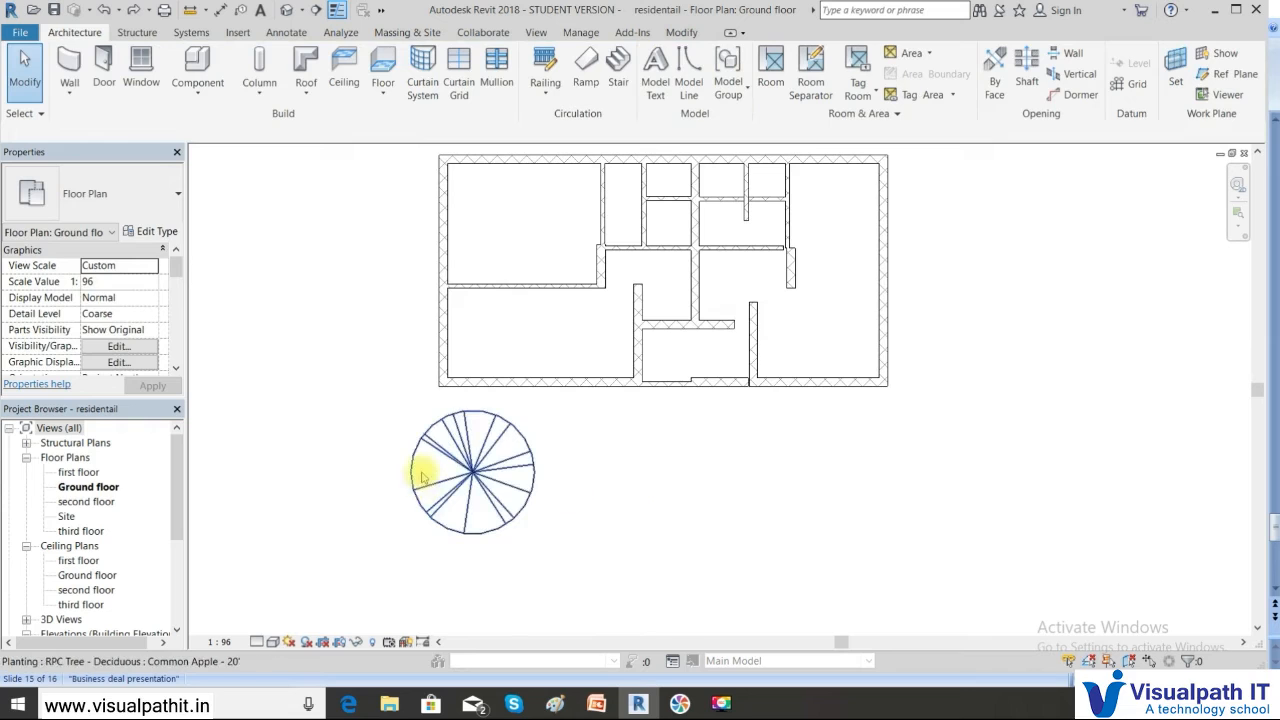
pyautogui.click(476, 468)
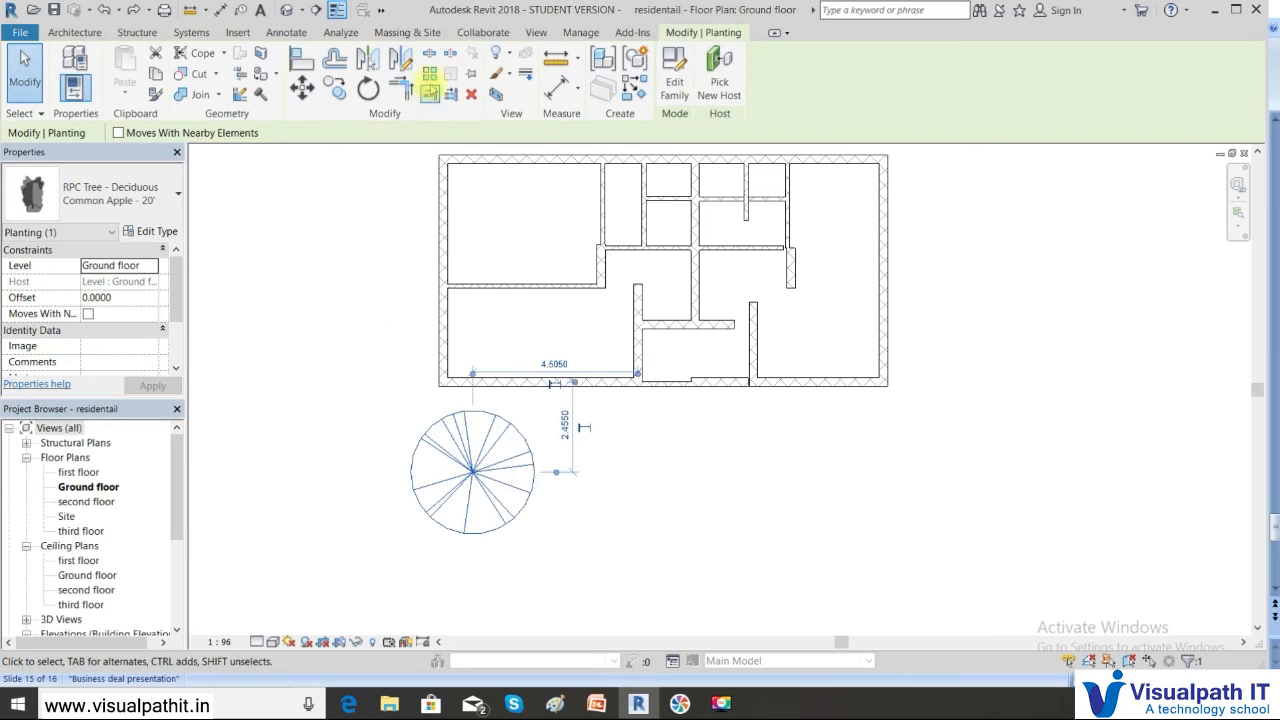
pyautogui.click(429, 75)
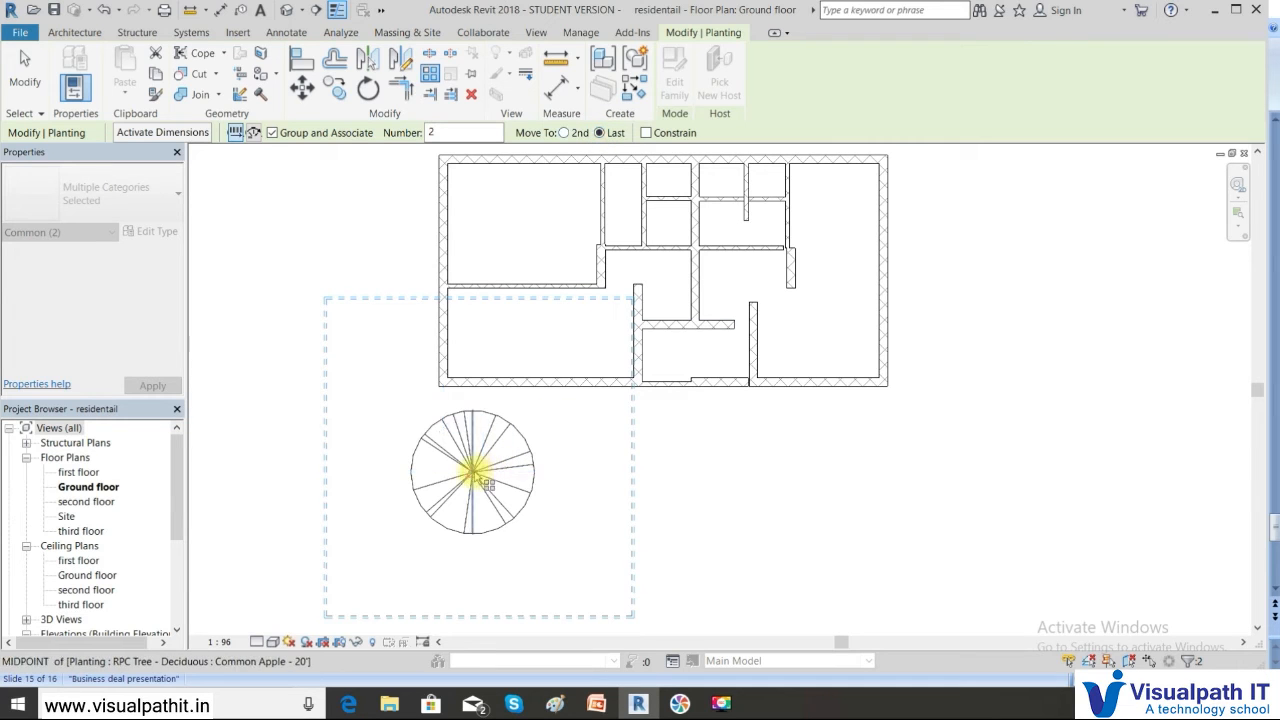
pyautogui.click(473, 470)
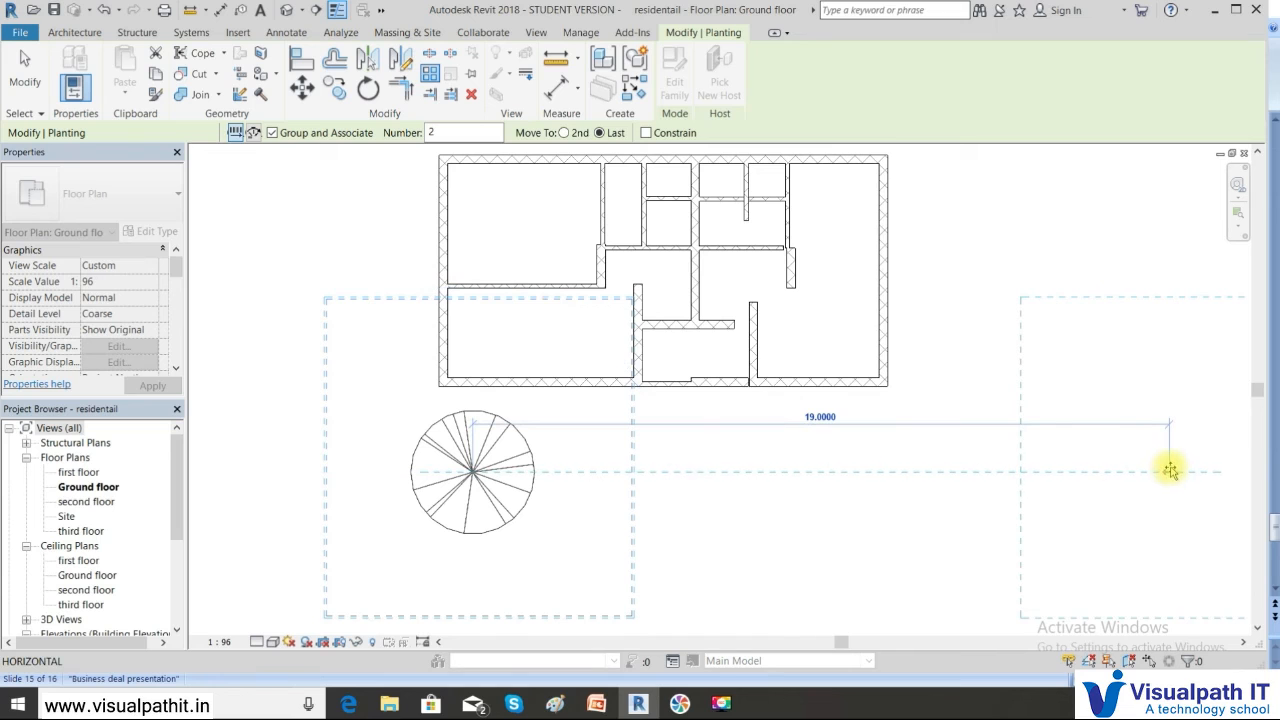
pyautogui.scroll(-2, 1175, 470)
pyautogui.moveTo(1175, 470); pyautogui.dragTo(797, 363, button='middle')
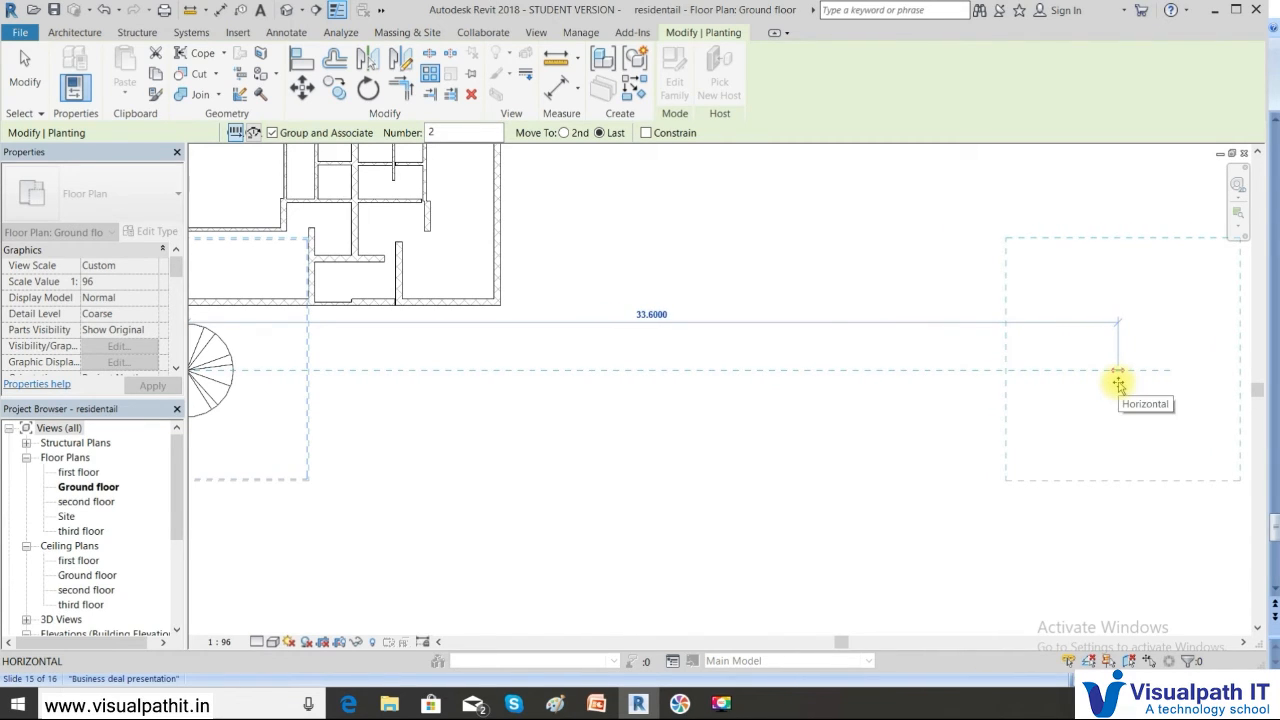
pyautogui.click(1118, 384)
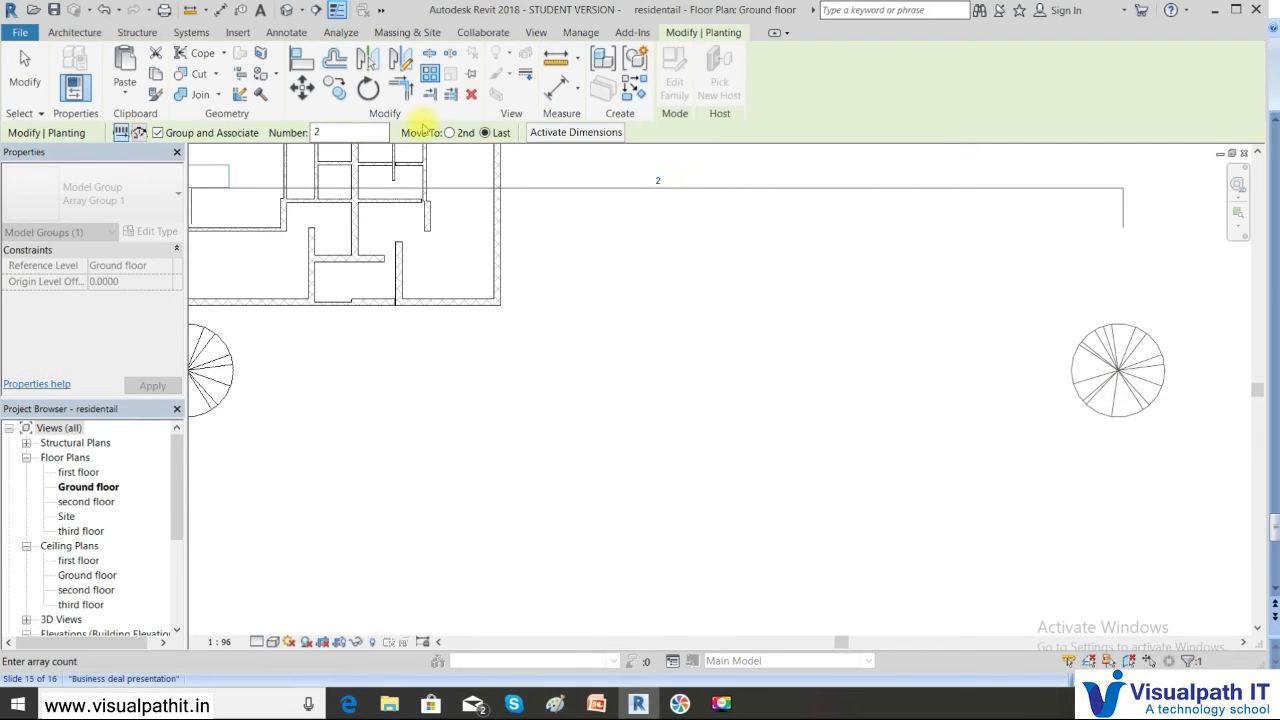
pyautogui.scroll(-1, 659, 200)
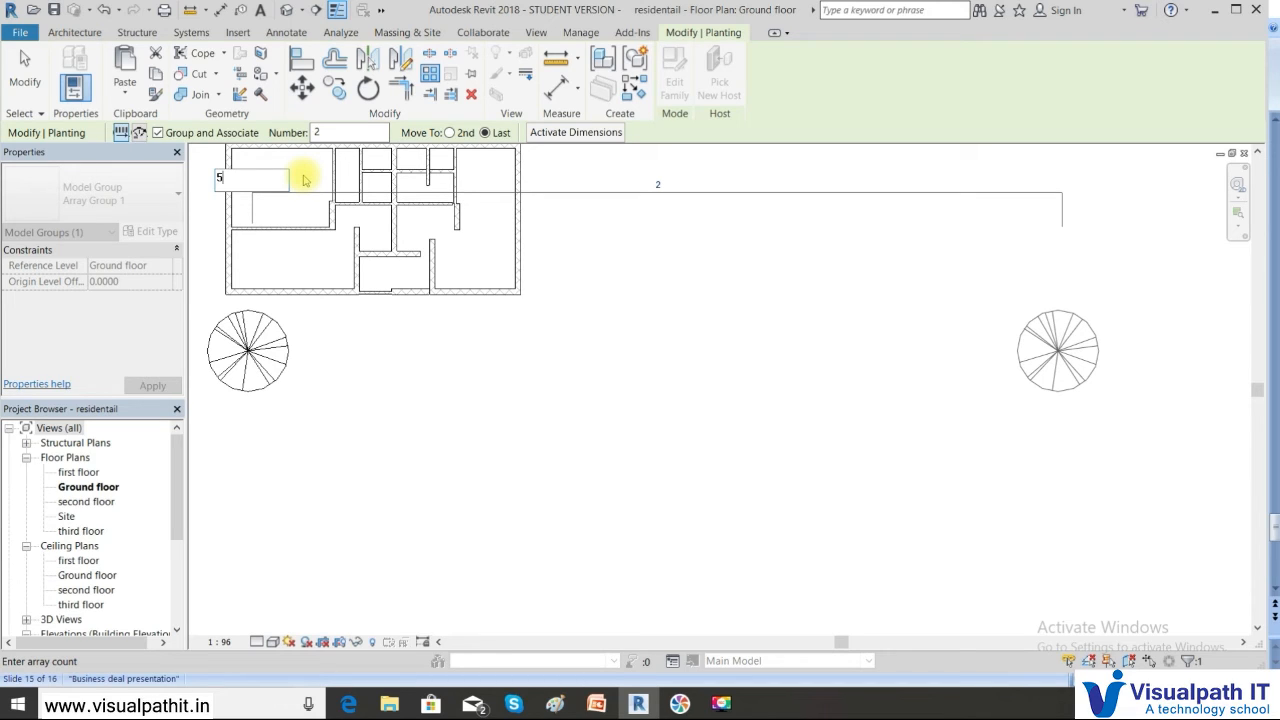
pyautogui.press('Return')
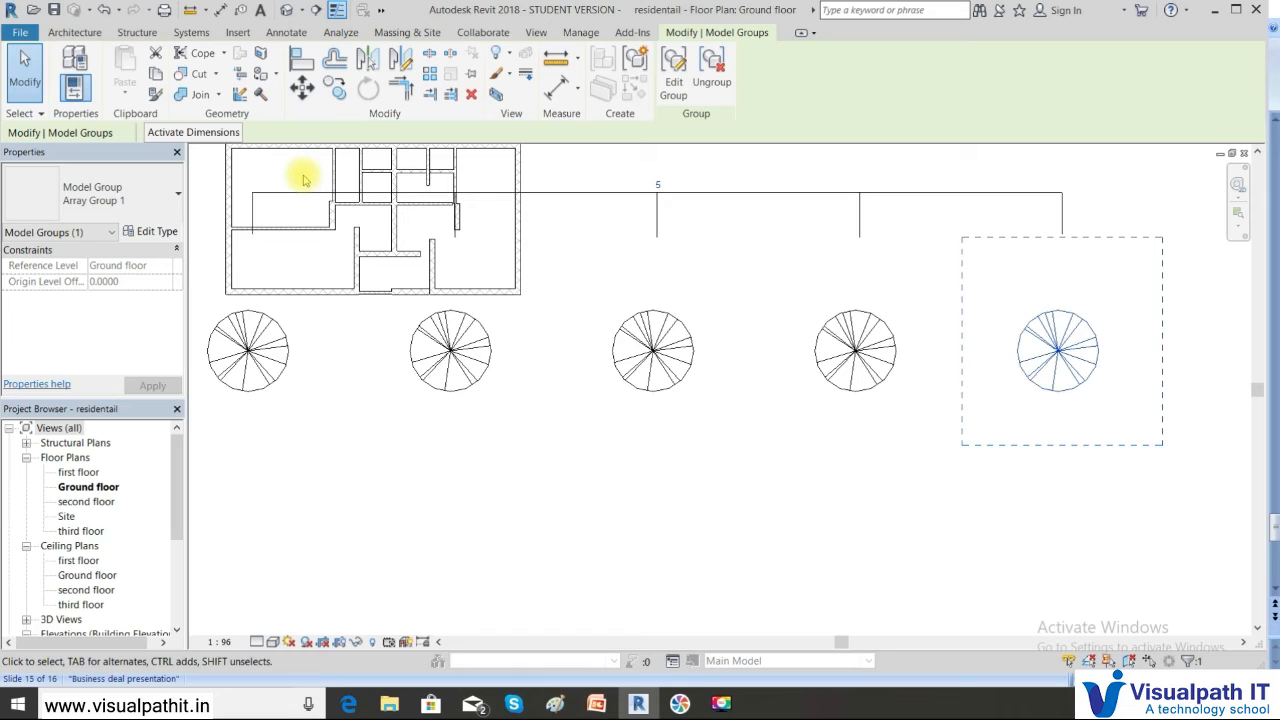
pyautogui.click(595, 325)
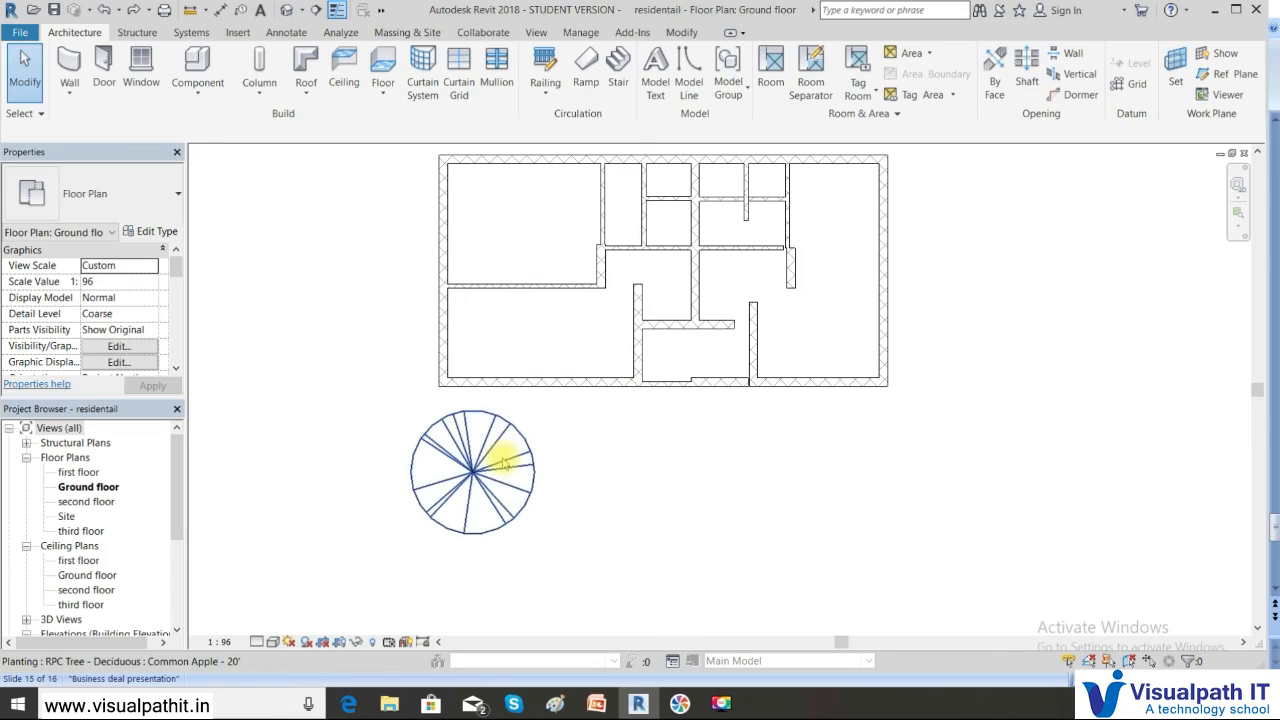
# Array the single tree into a row of 3 copies extending to the right
pyautogui.click(500, 449)
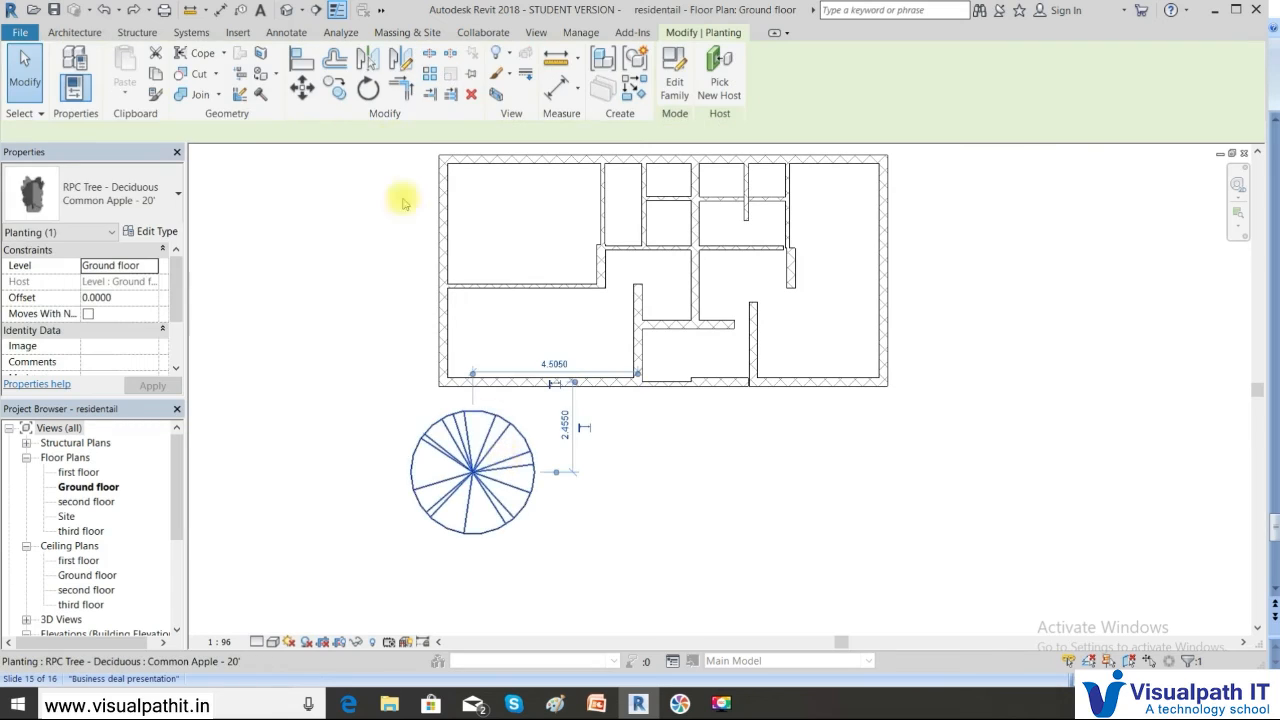
pyautogui.click(428, 75)
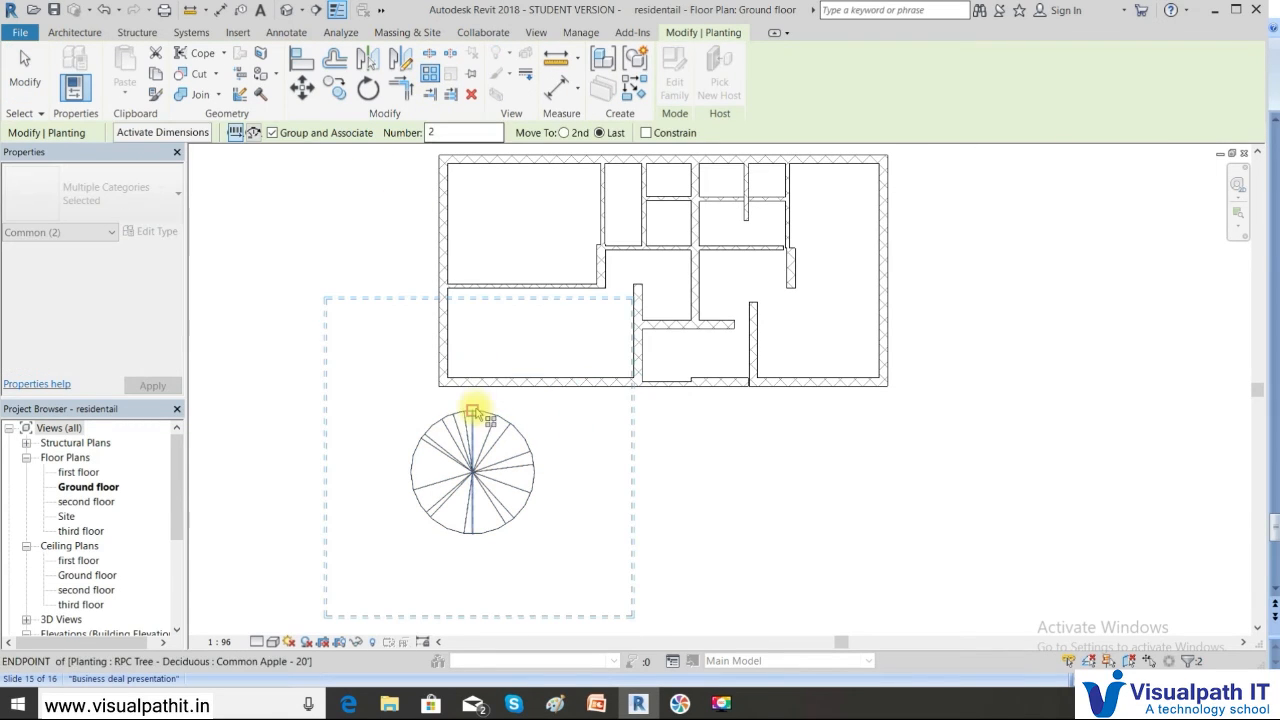
pyautogui.click(472, 471)
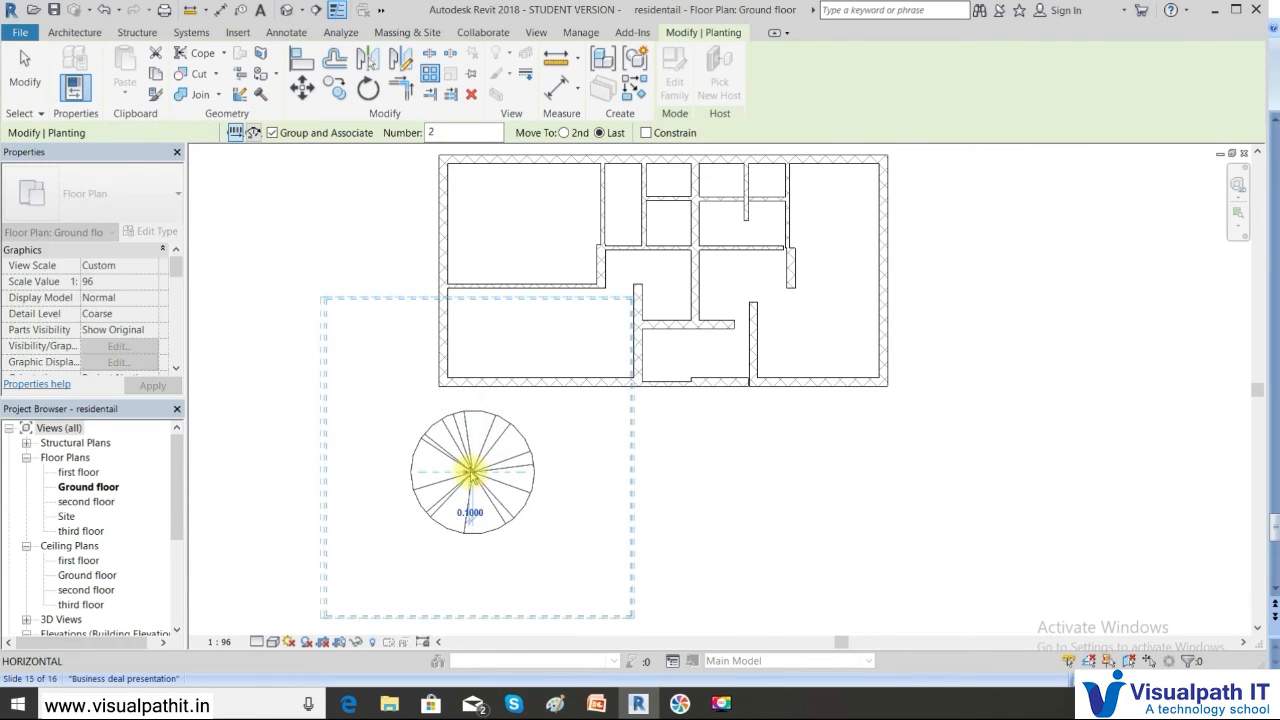
pyautogui.click(826, 470)
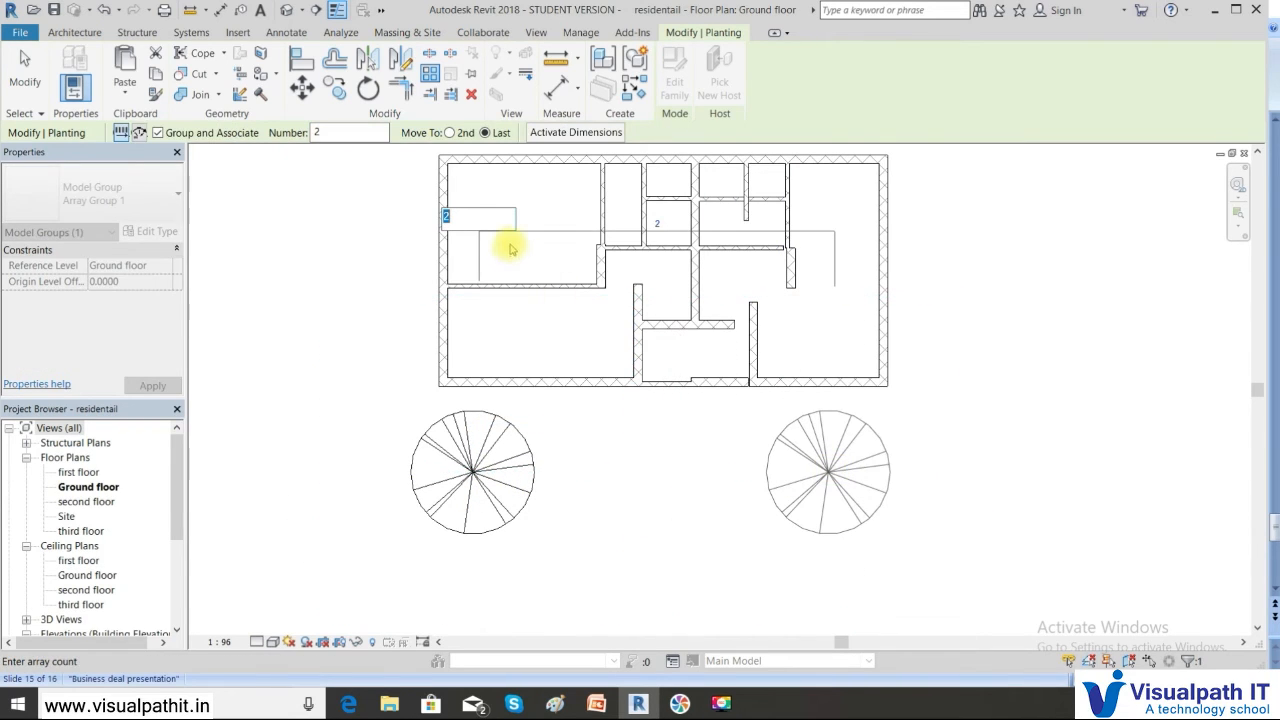
pyautogui.write('3')
pyautogui.press('Return')
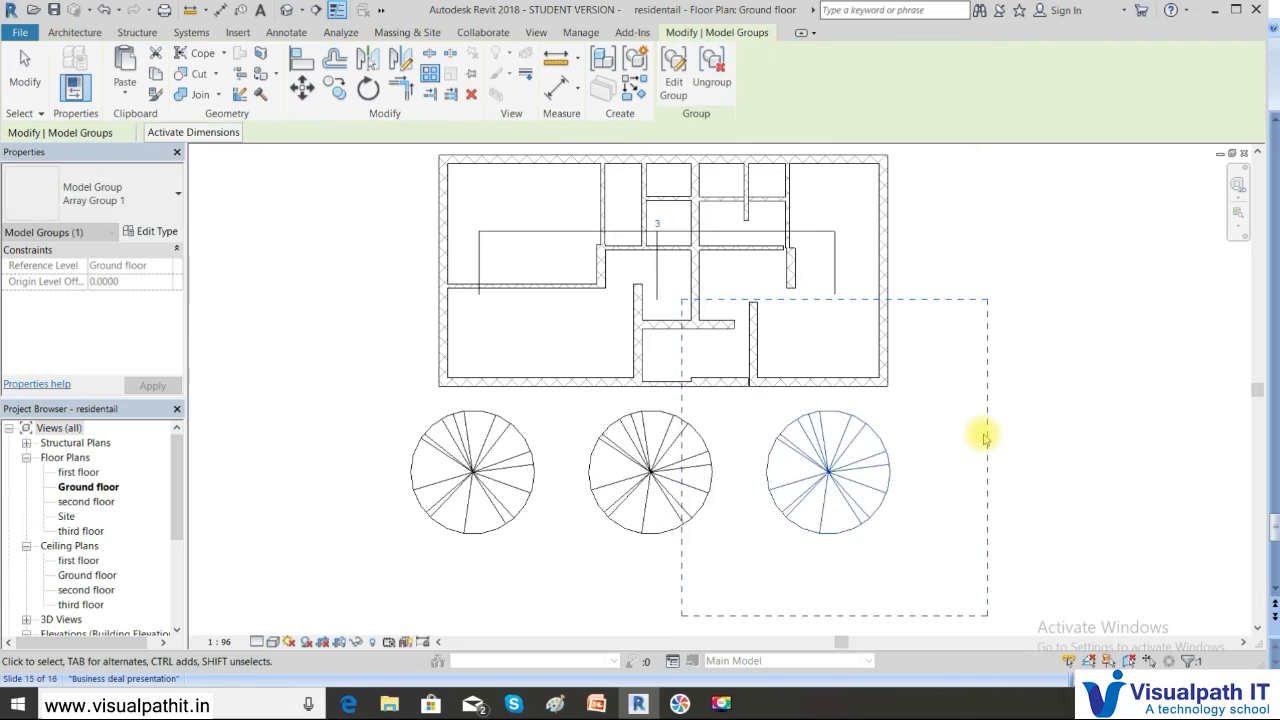
pyautogui.scroll(-2, 985, 437)
pyautogui.click(1080, 466)
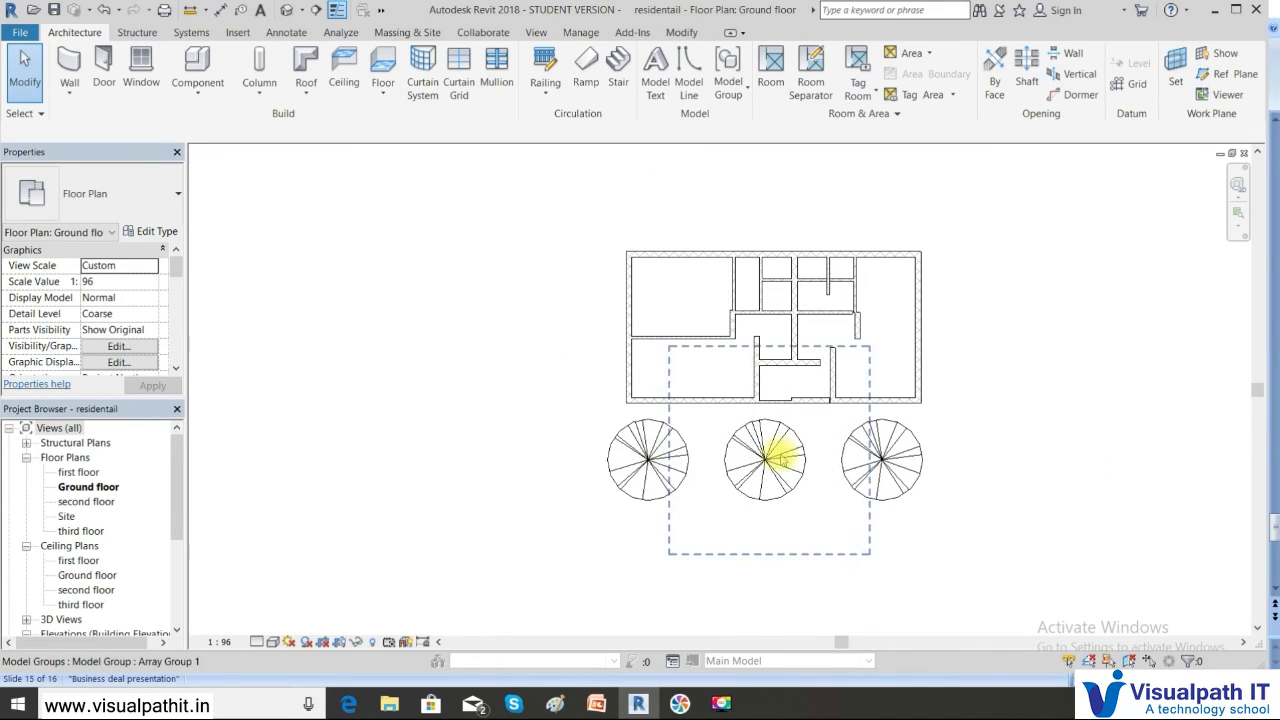
# Inspect the left and middle tree array groups, cancel the move, and select the remaining tree
pyautogui.click(648, 475)
pyautogui.moveTo(609, 457)
pyautogui.mouseDown()
pyautogui.moveTo(603, 223)
pyautogui.moveTo(595, 455)
pyautogui.mouseUp()
pyautogui.press('Escape')
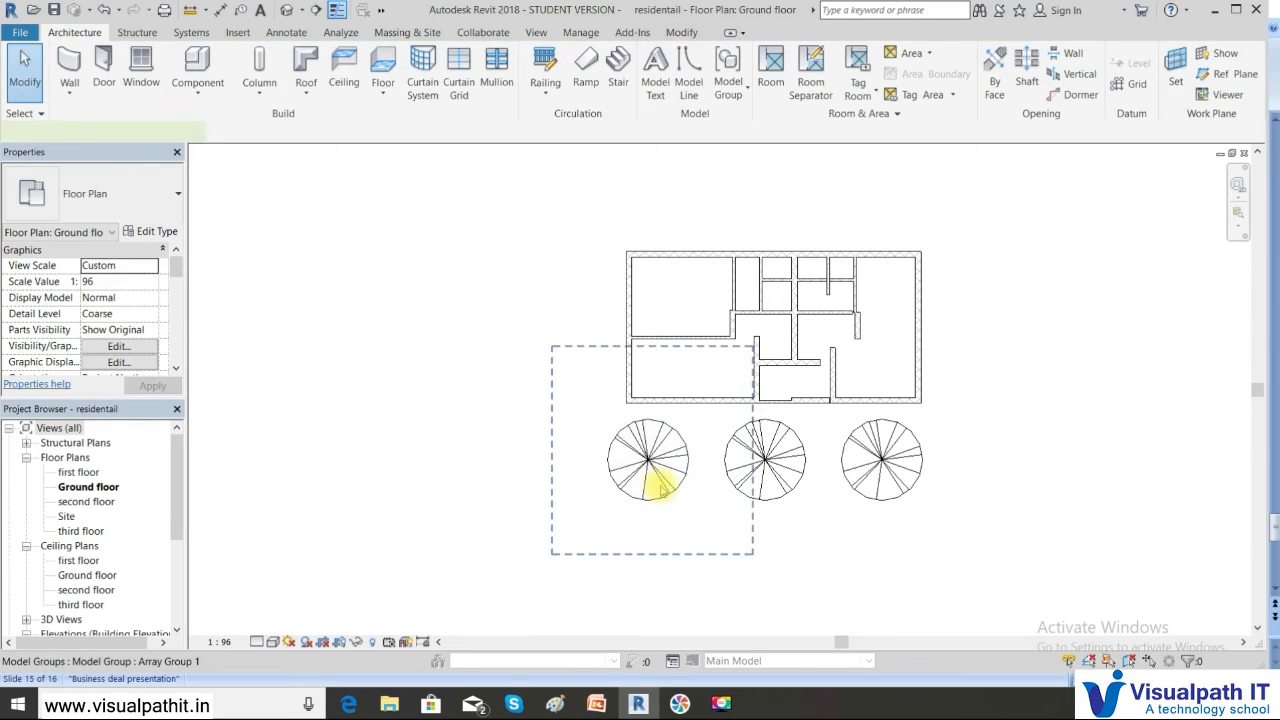
pyautogui.click(661, 487)
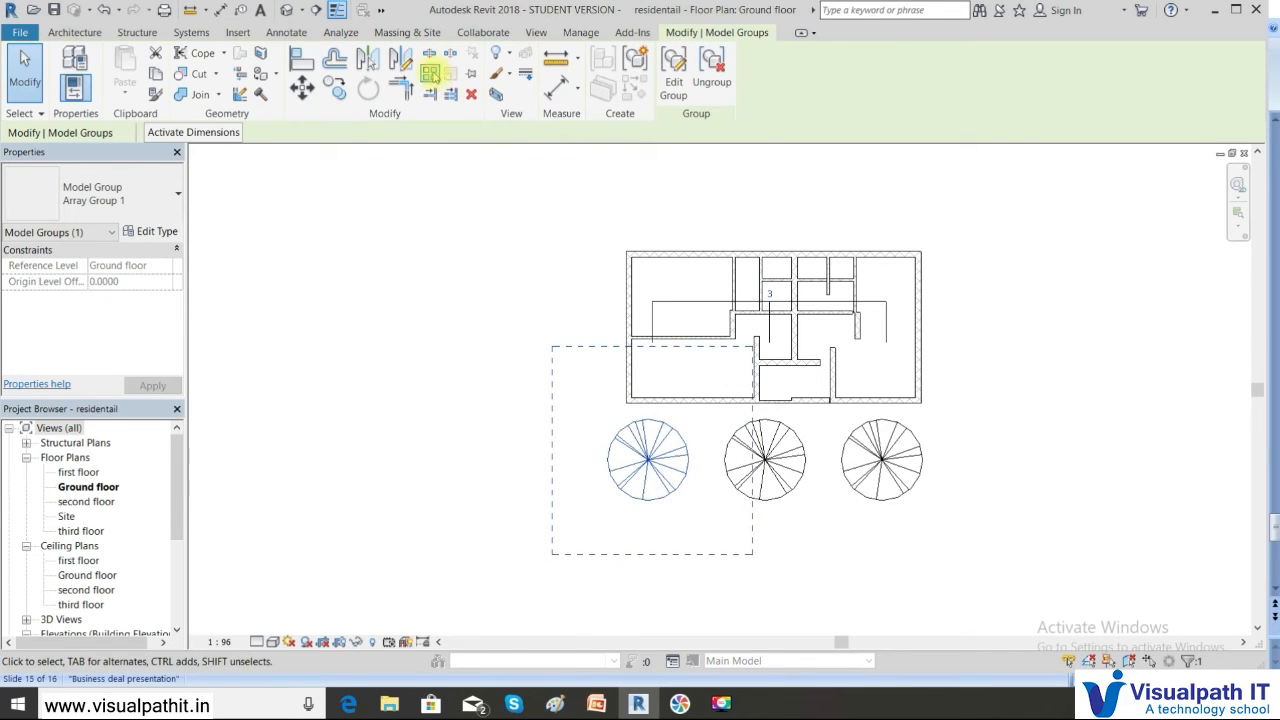
pyautogui.click(1014, 518)
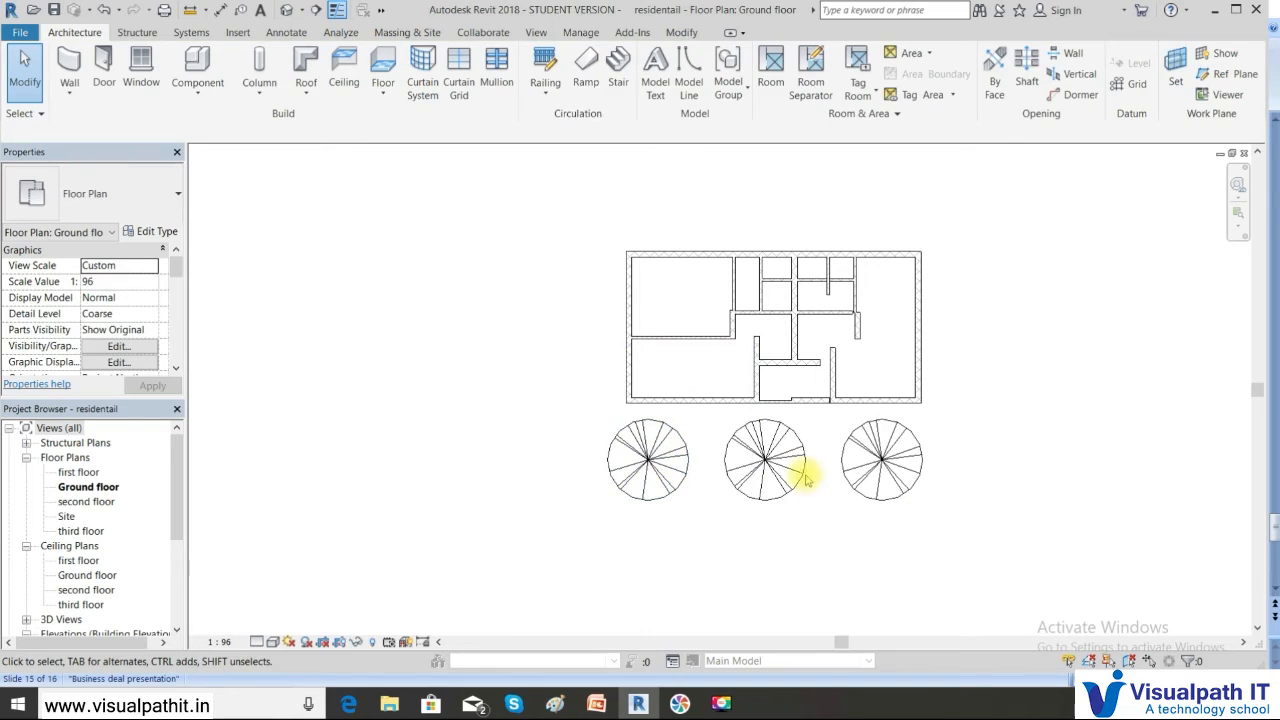
pyautogui.click(776, 486)
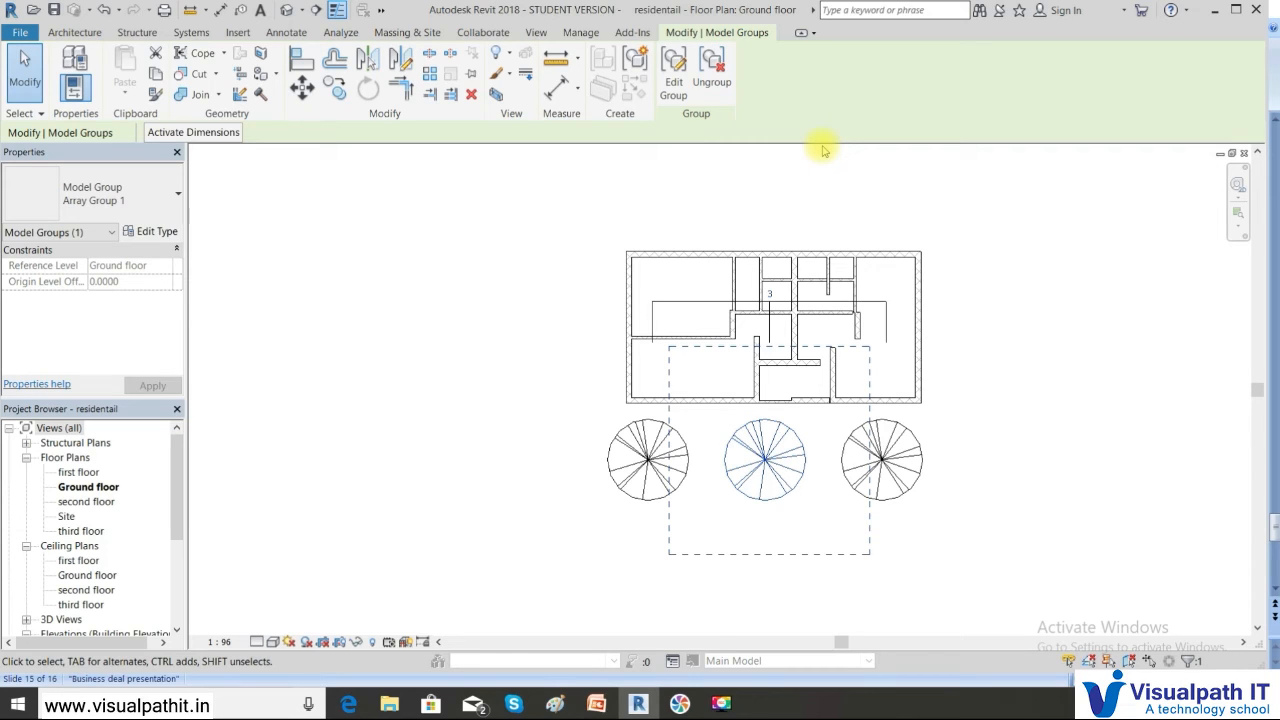
pyautogui.click(822, 150)
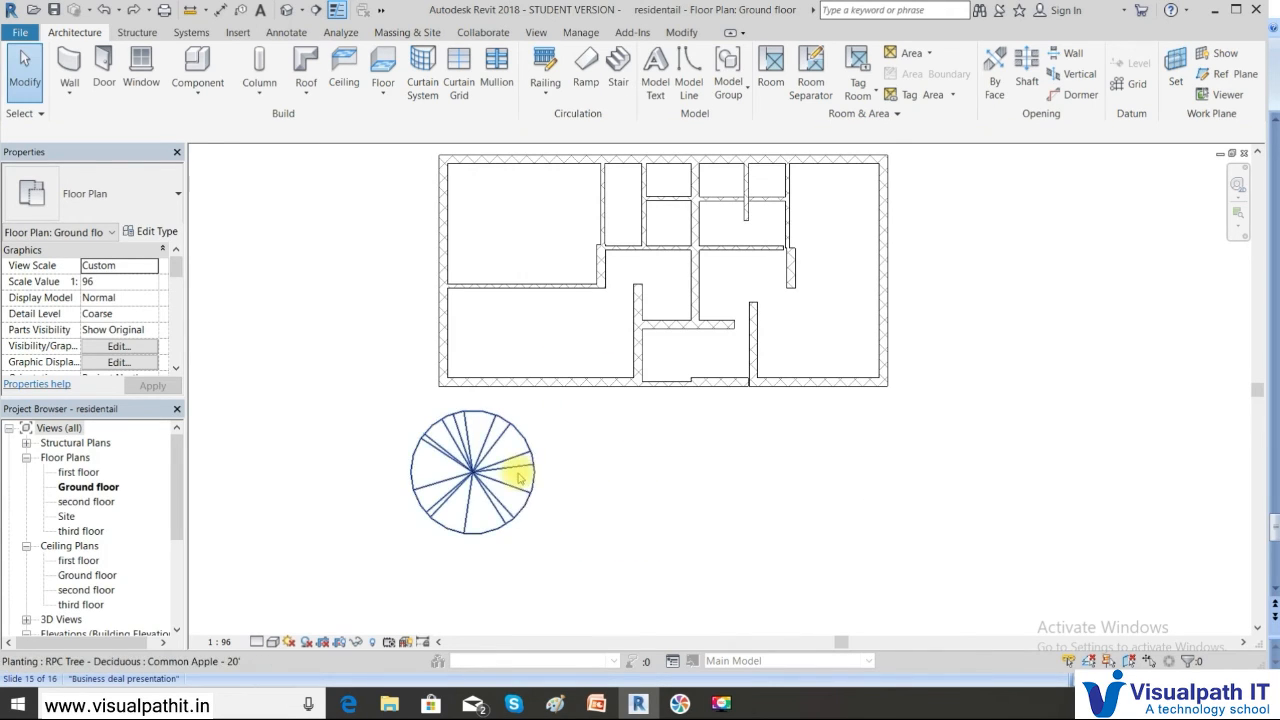
pyautogui.click(517, 476)
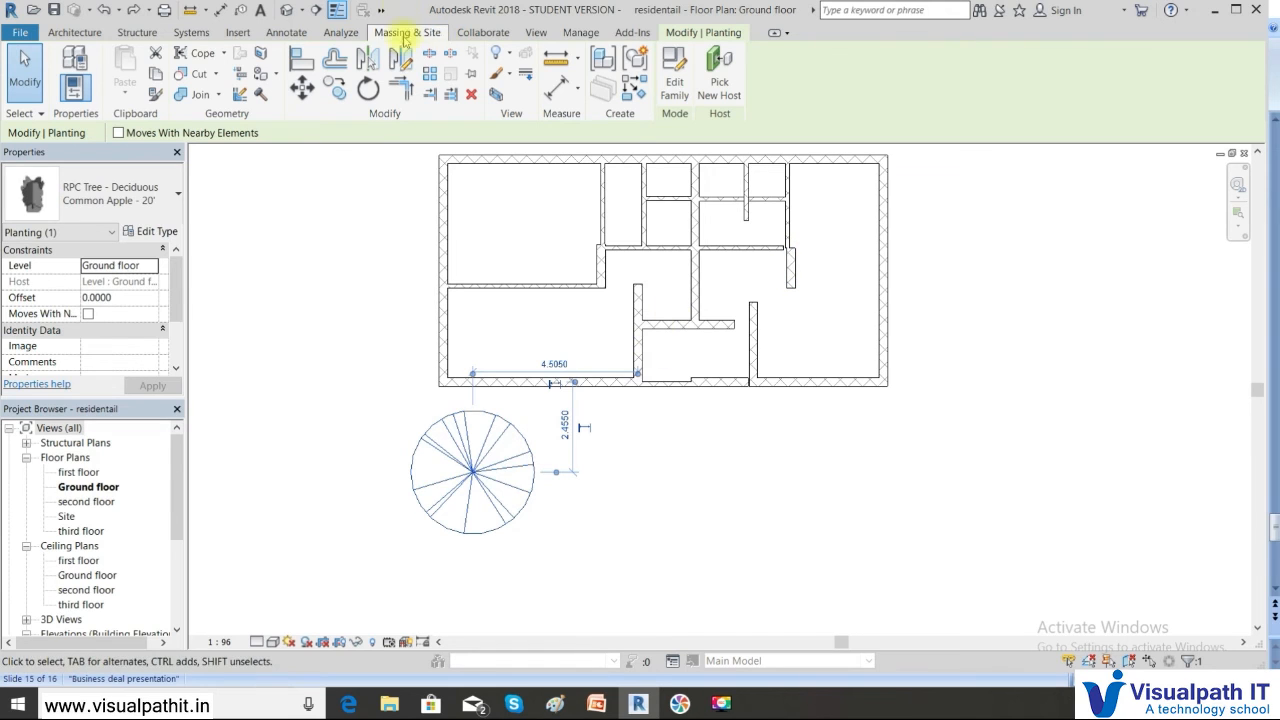
# Cancel the started array, then delete the last Common Apple - 20' tree
pyautogui.click(429, 73)
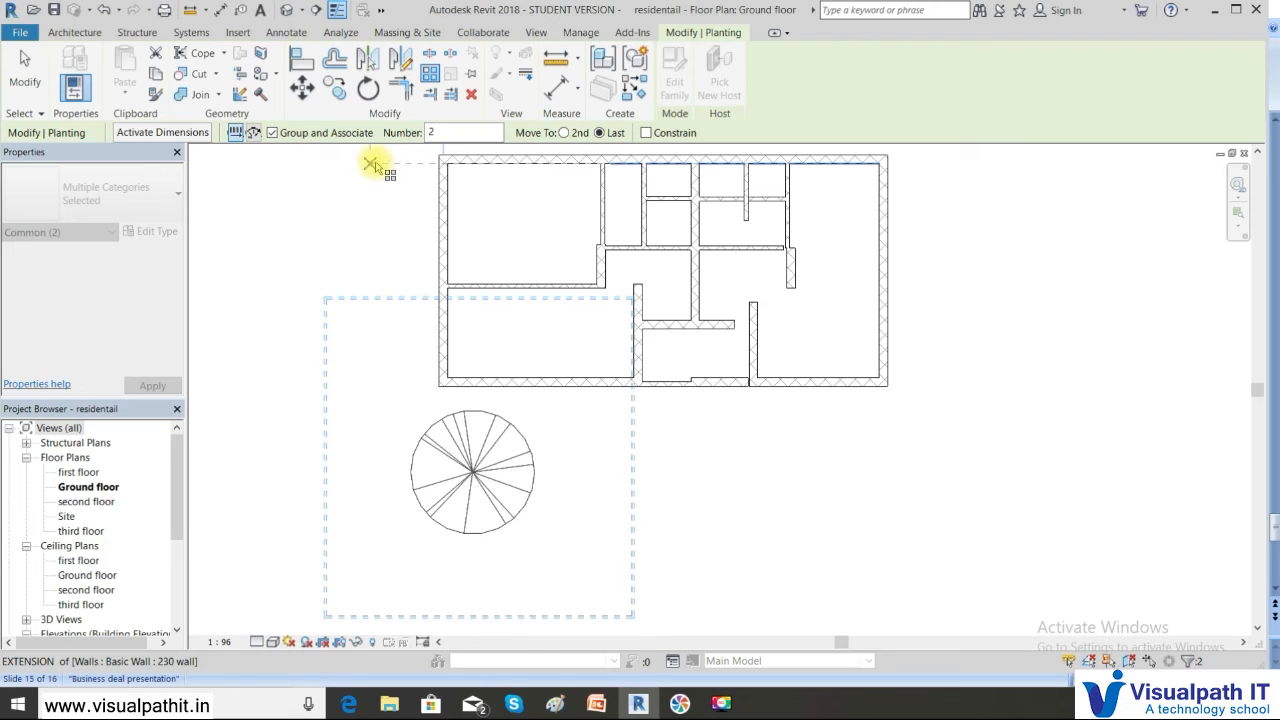
pyautogui.press('Escape')
pyautogui.press('Escape')
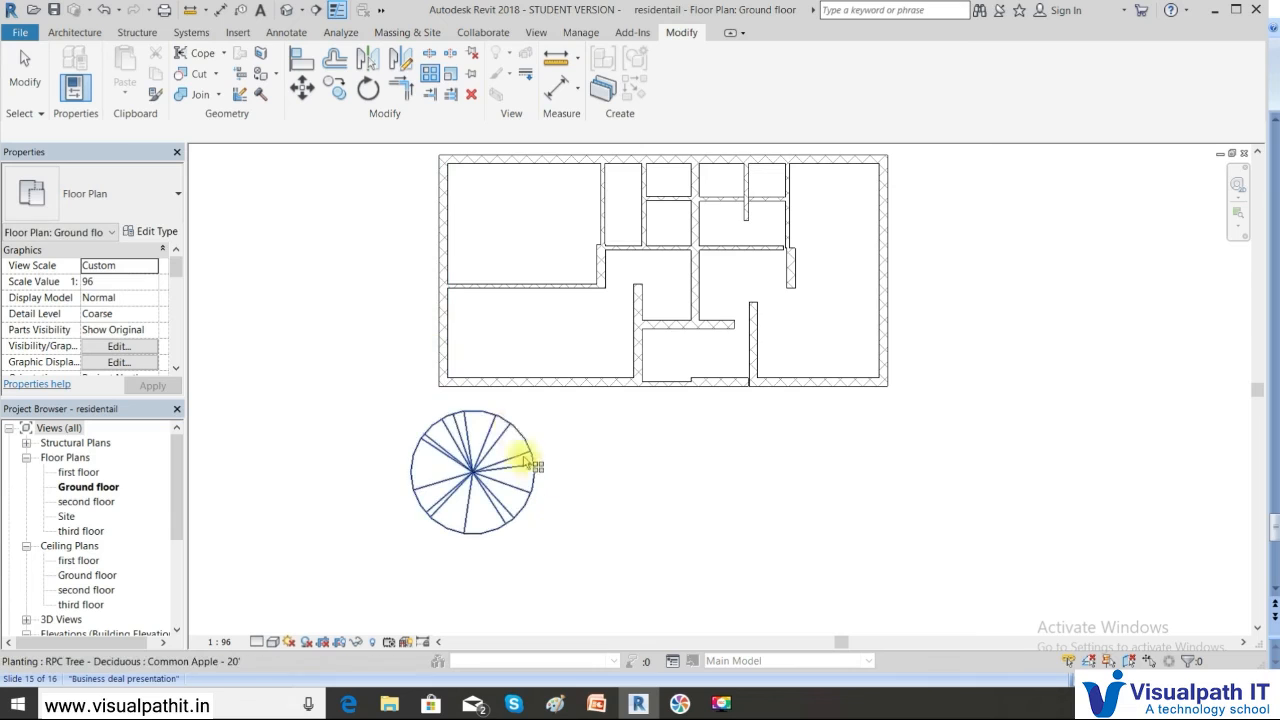
pyautogui.scroll(-2, 507, 421)
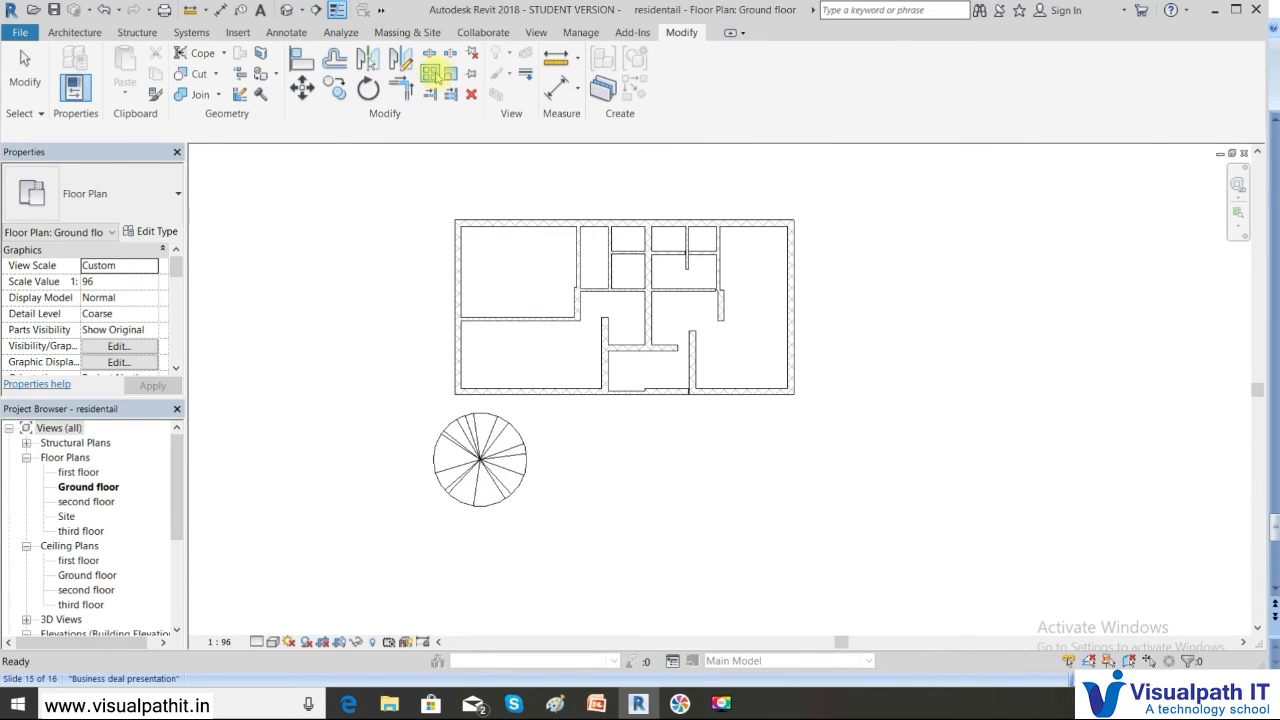
pyautogui.click(506, 460)
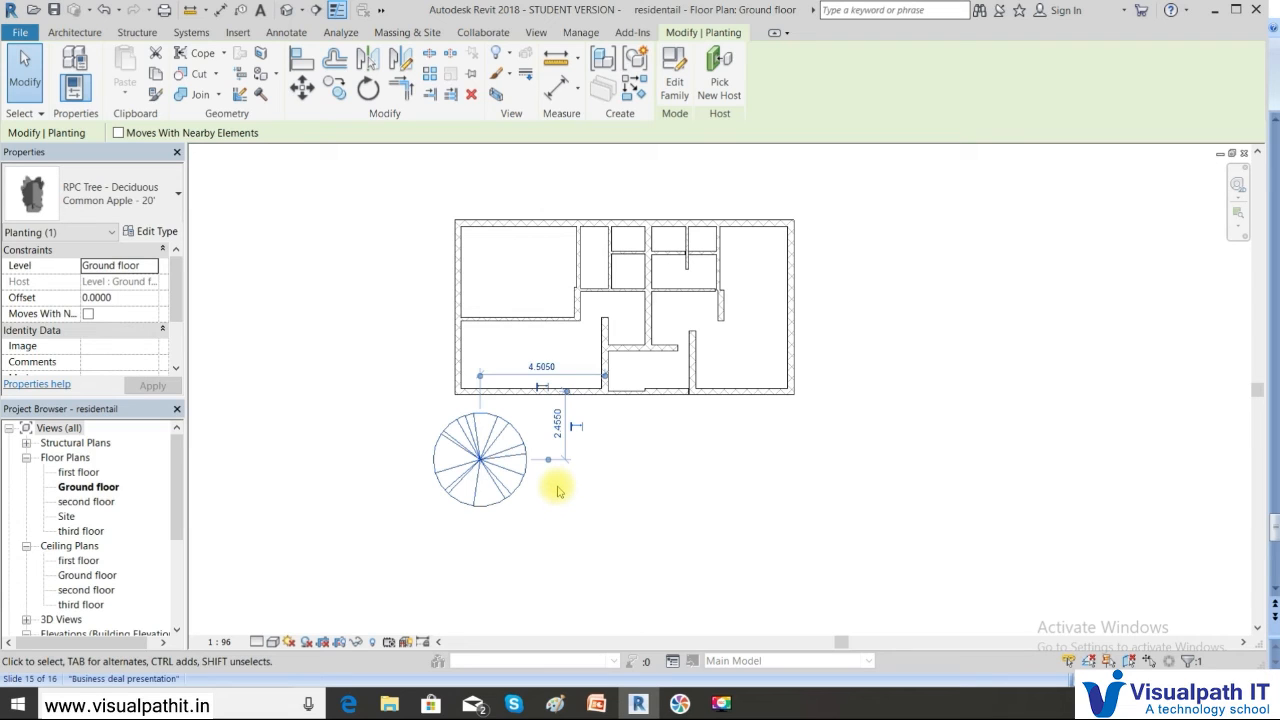
pyautogui.press('Delete')
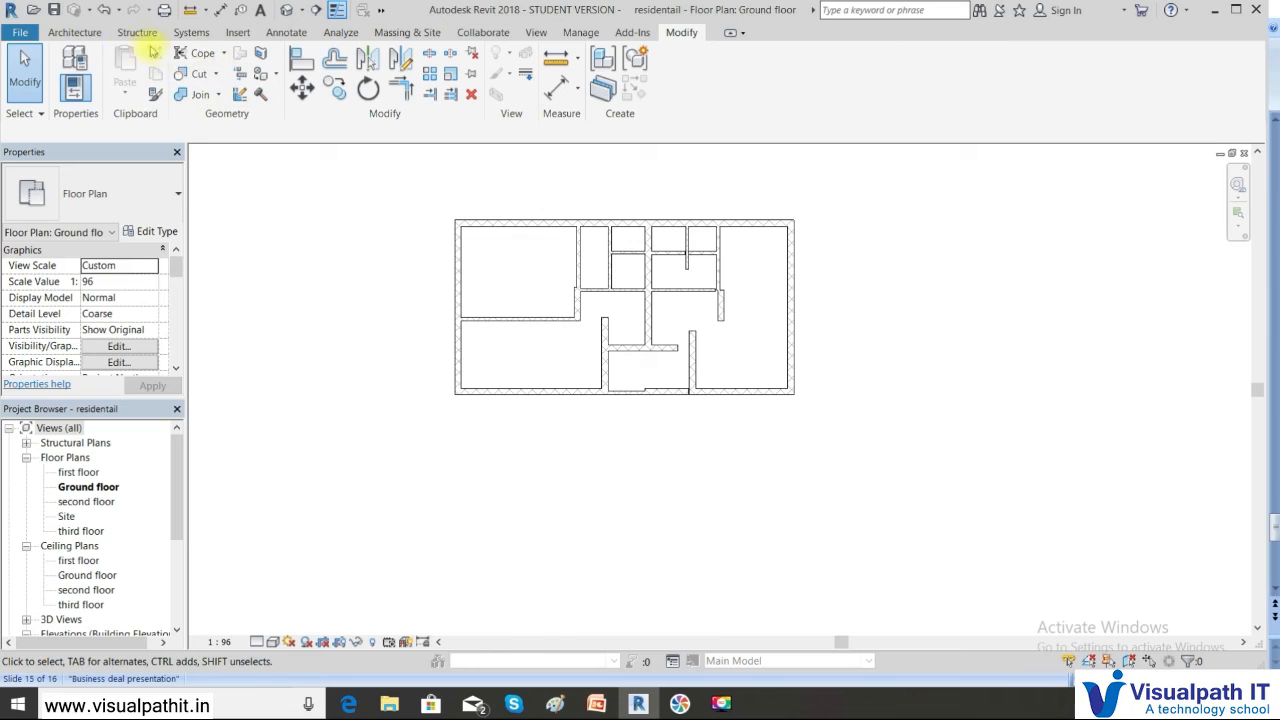
# Start Place a Component from the Architecture tab and open the Load Family dialog
pyautogui.click(74, 32)
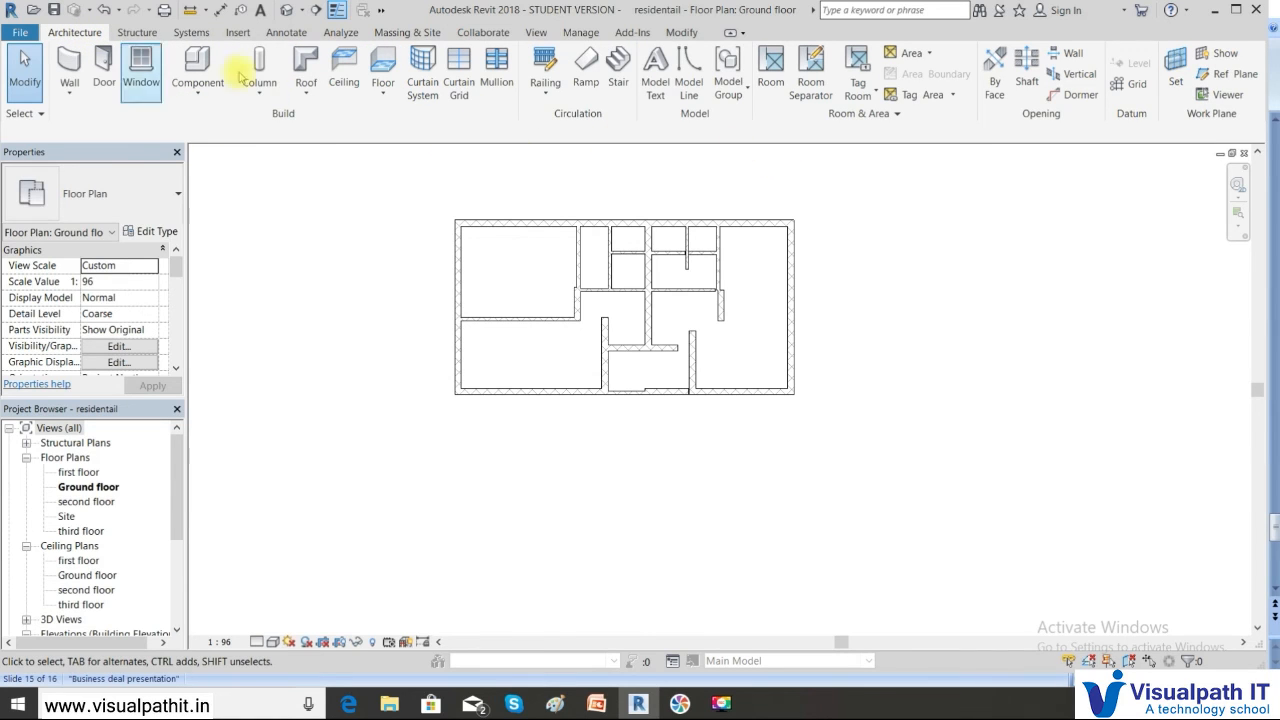
pyautogui.click(197, 88)
pyautogui.click(207, 122)
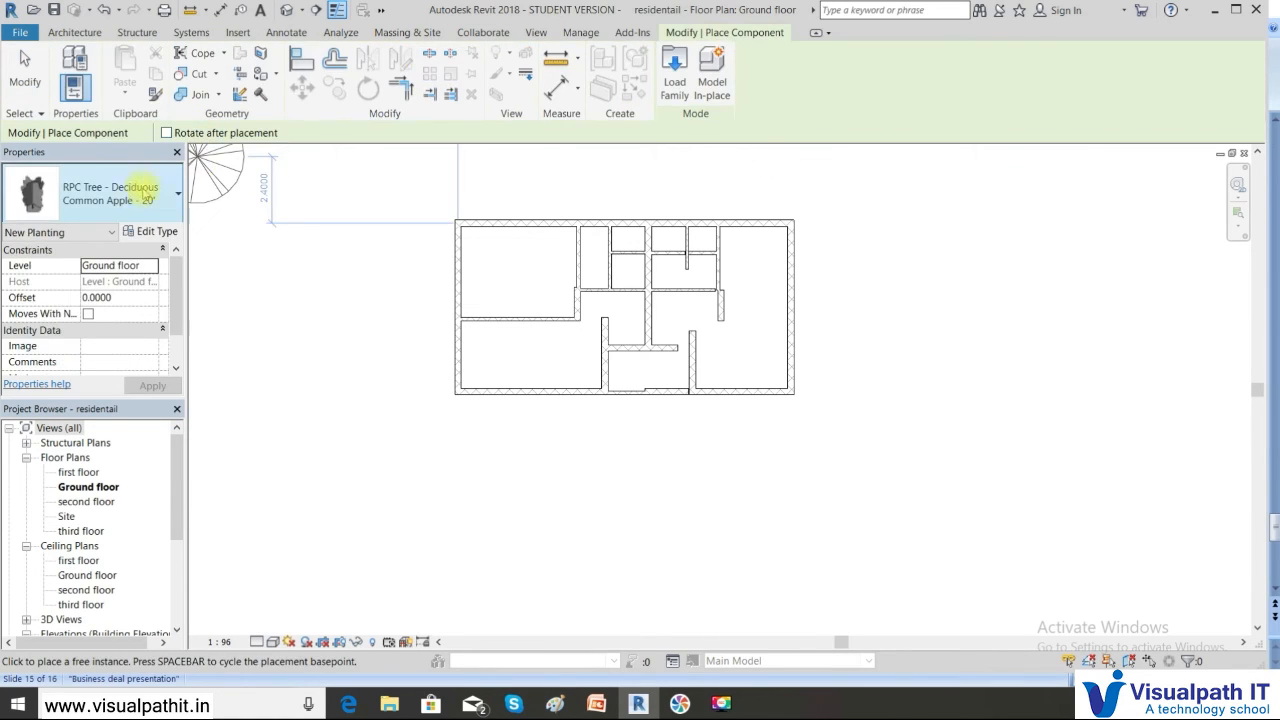
pyautogui.moveTo(179, 306)
pyautogui.mouseDown()
pyautogui.moveTo(178, 328)
pyautogui.moveTo(178, 300)
pyautogui.mouseUp()
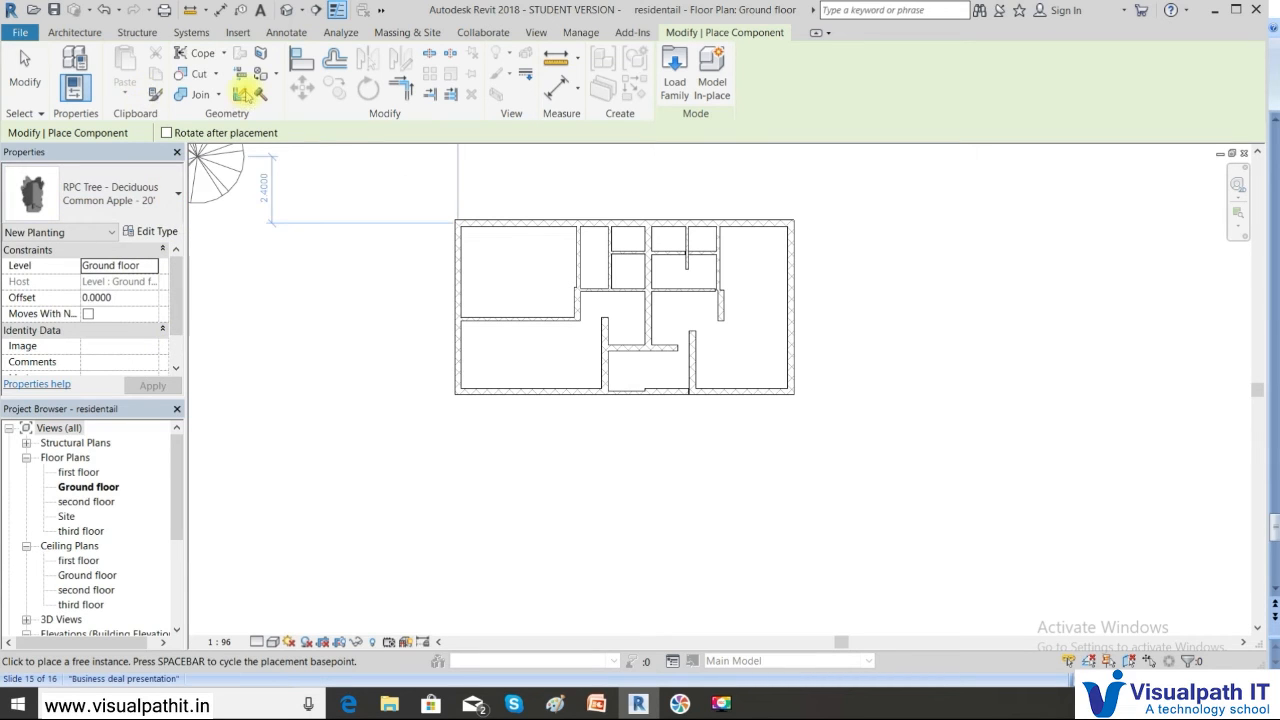
pyautogui.click(674, 72)
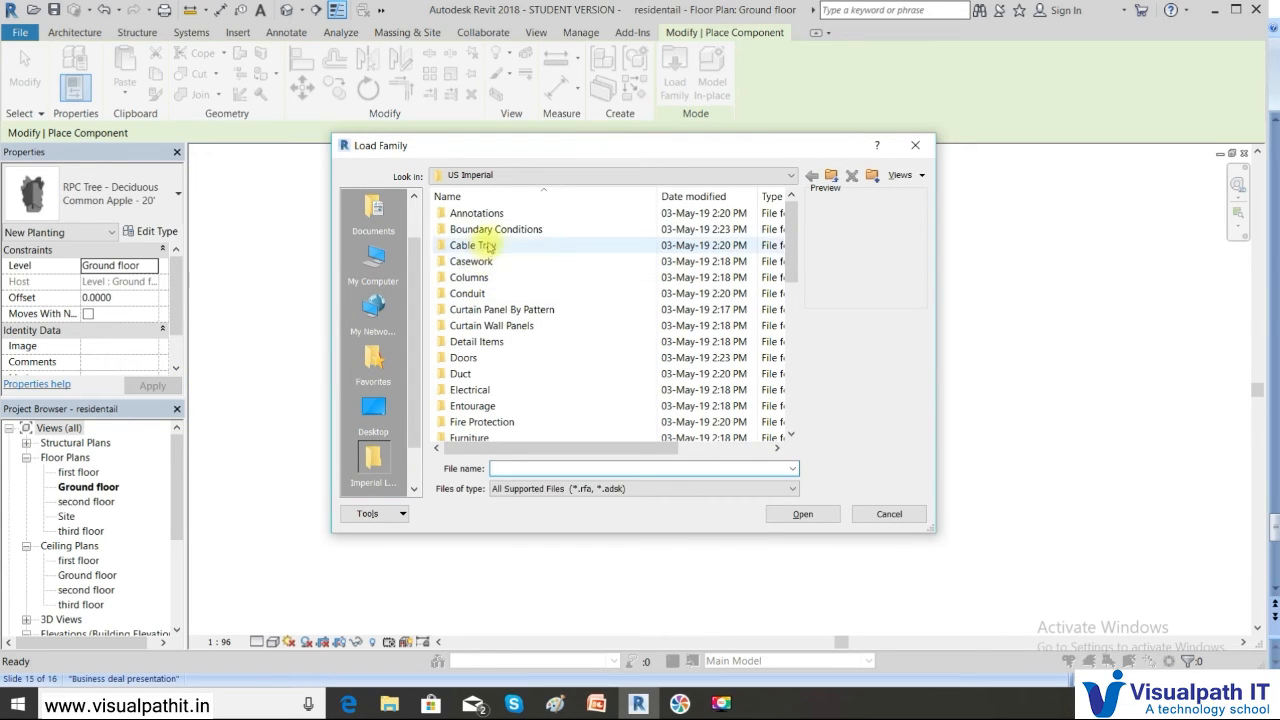
pyautogui.moveTo(795, 253); pyautogui.dragTo(797, 300)
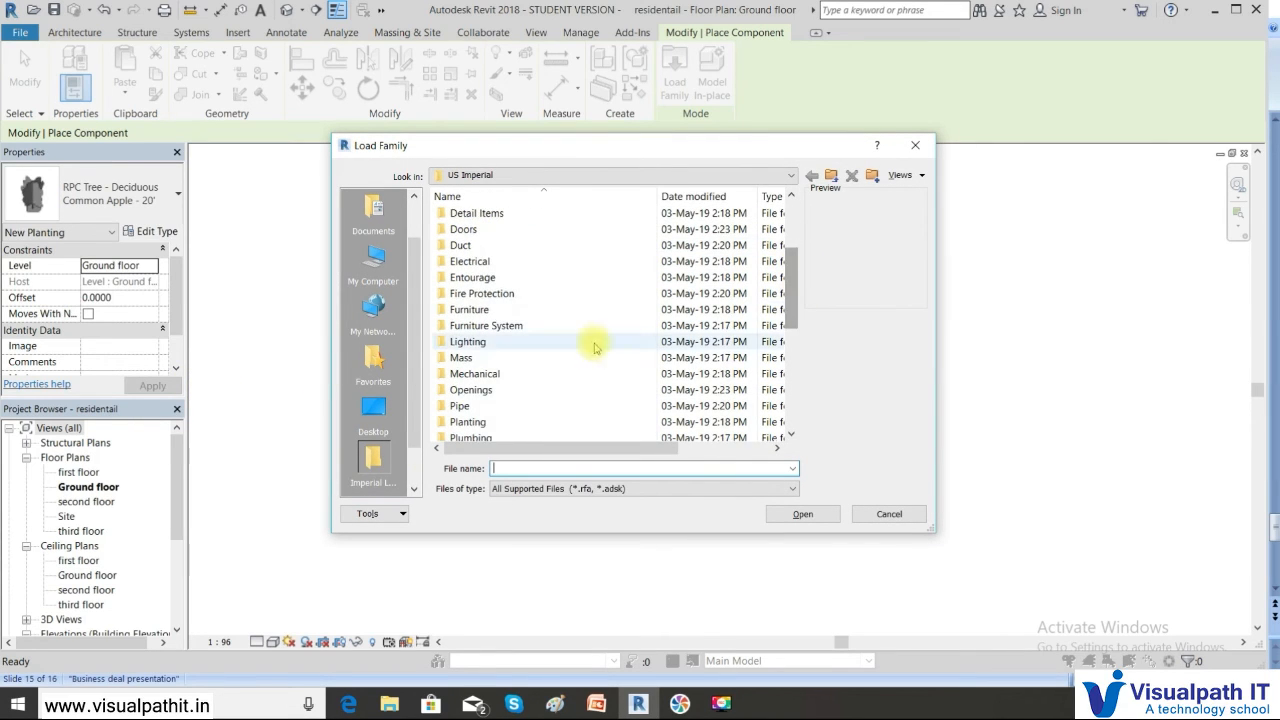
# Browse Furniture > Tables, compare table families, and load Table-Dining Round.rfa
pyautogui.click(487, 310)
pyautogui.doubleClick(487, 310)
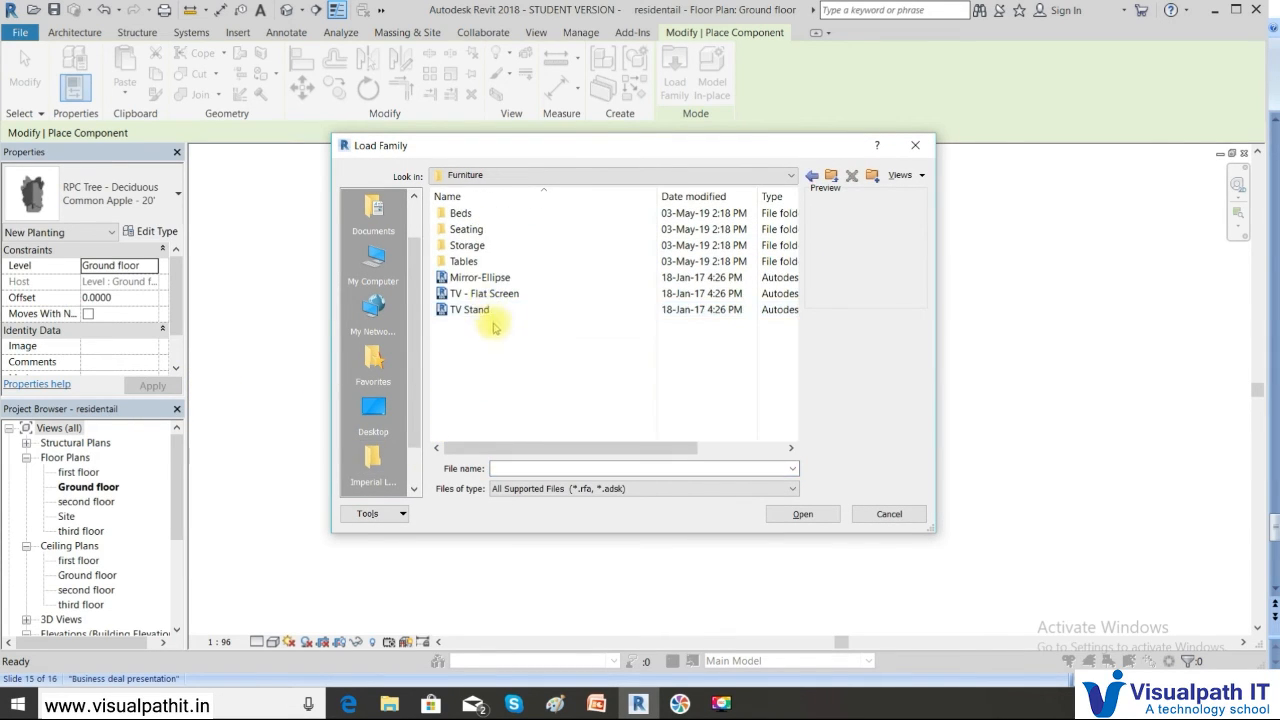
pyautogui.doubleClick(479, 261)
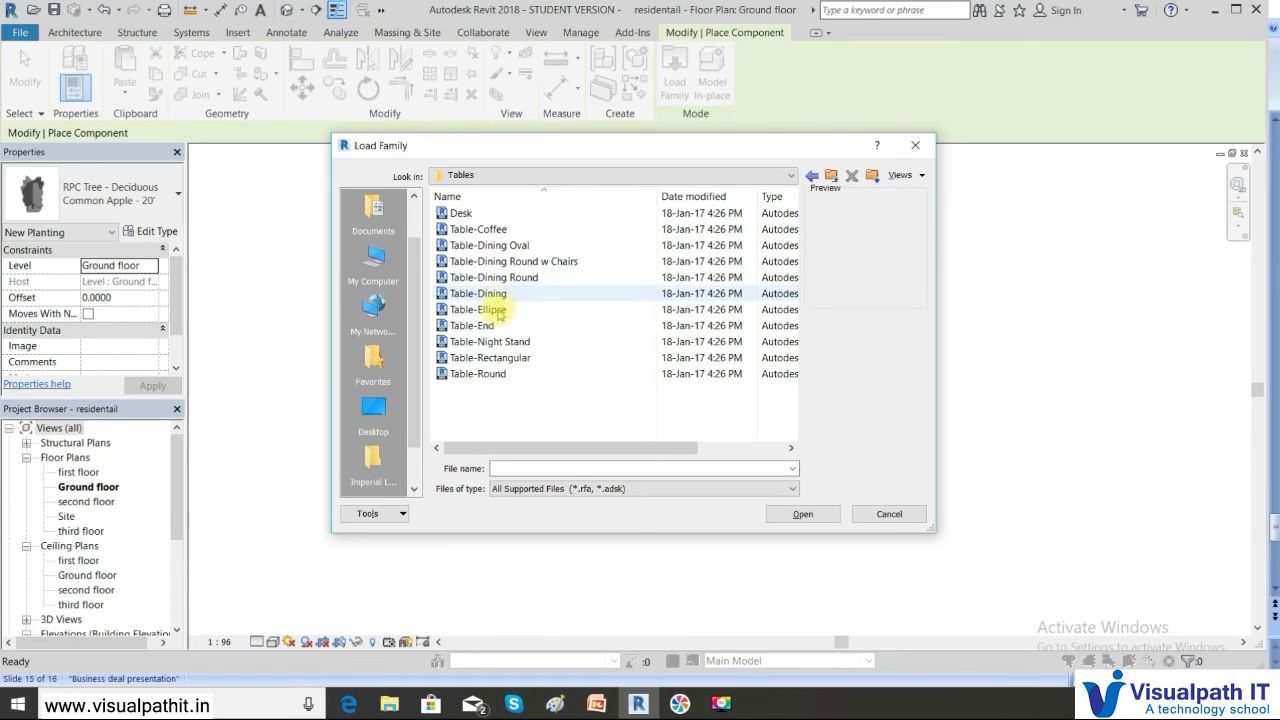
pyautogui.click(457, 230)
pyautogui.click(458, 245)
pyautogui.click(466, 261)
pyautogui.click(480, 278)
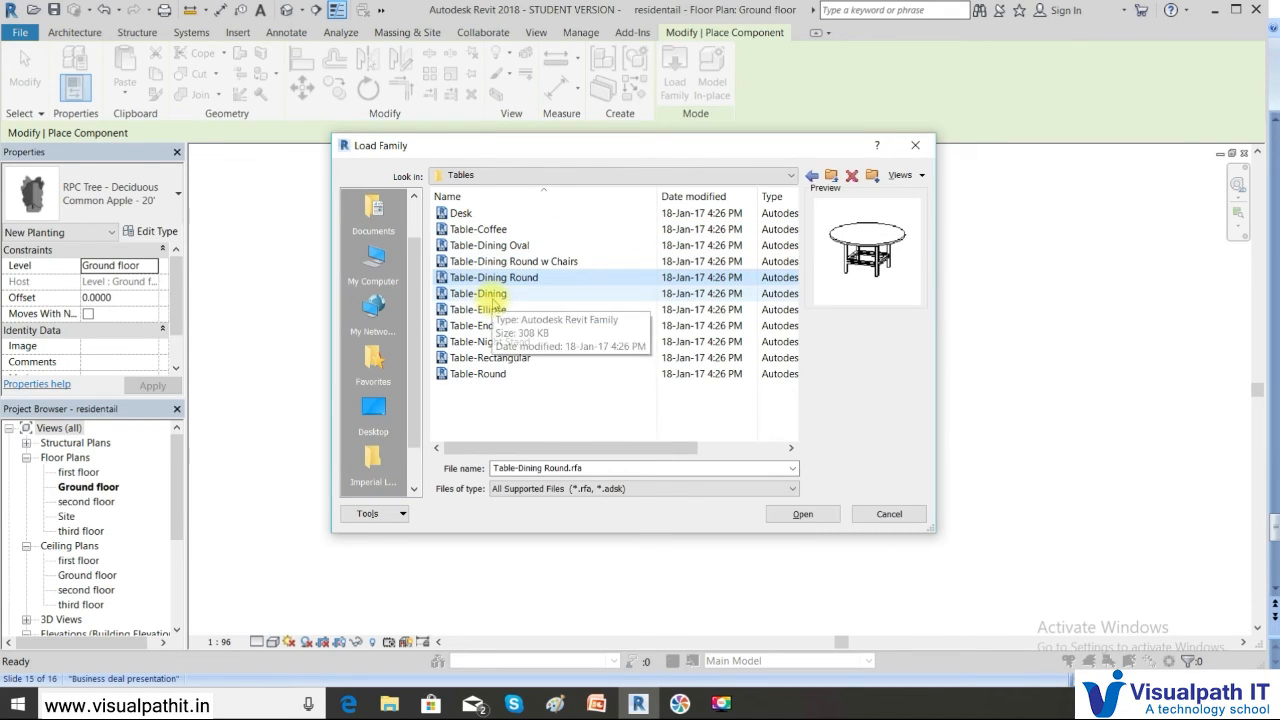
pyautogui.click(492, 299)
pyautogui.click(485, 278)
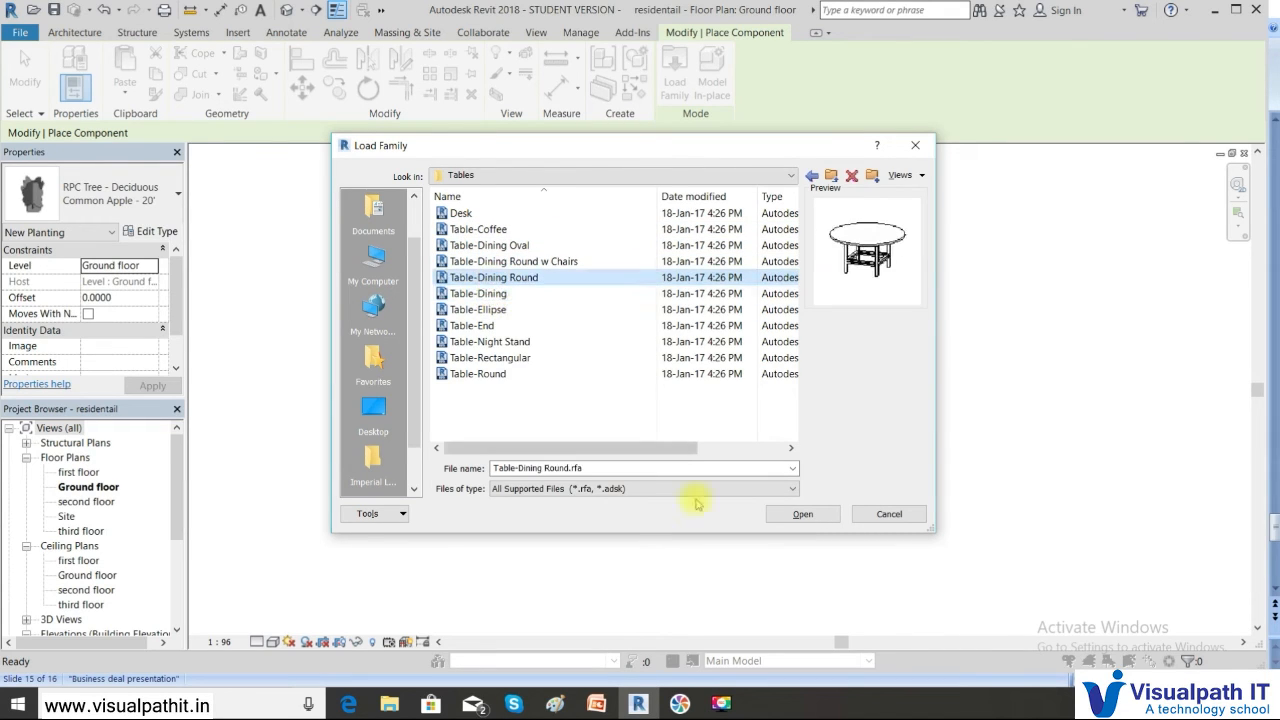
pyautogui.click(818, 516)
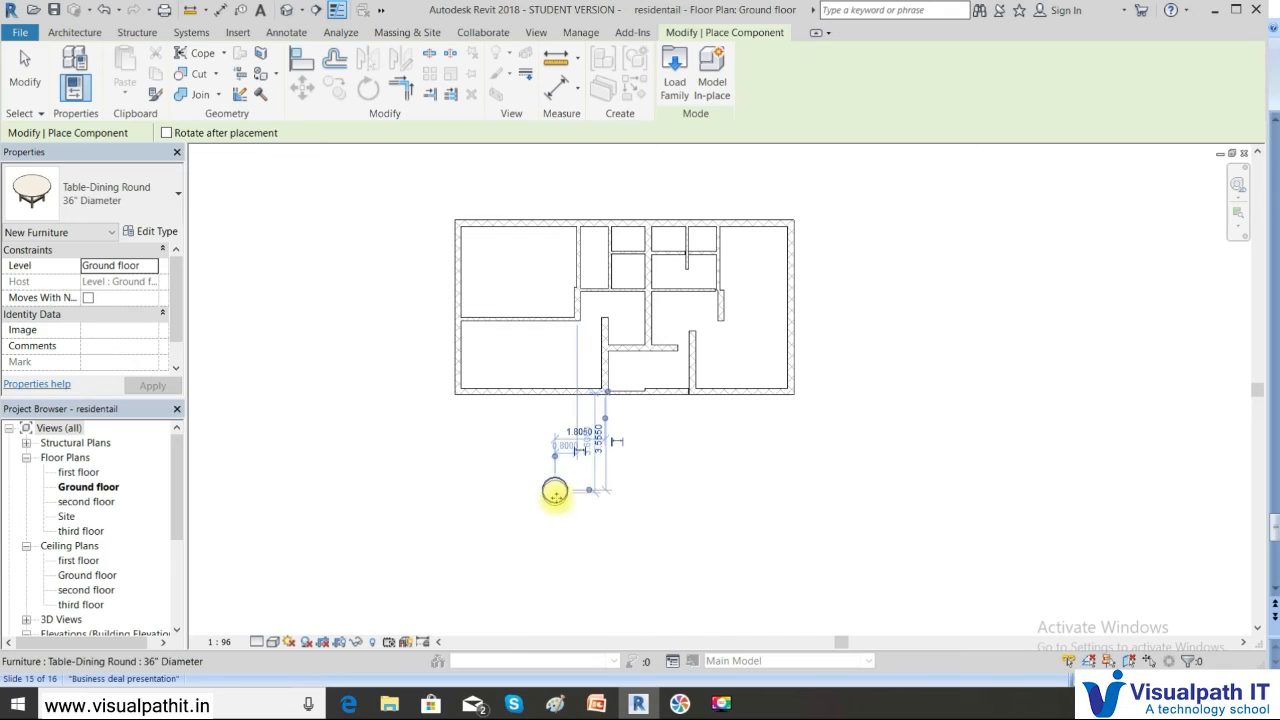
# Leave one 36" Diameter round dining table below the building and cancel further placement
pyautogui.scroll(5, 554, 489)
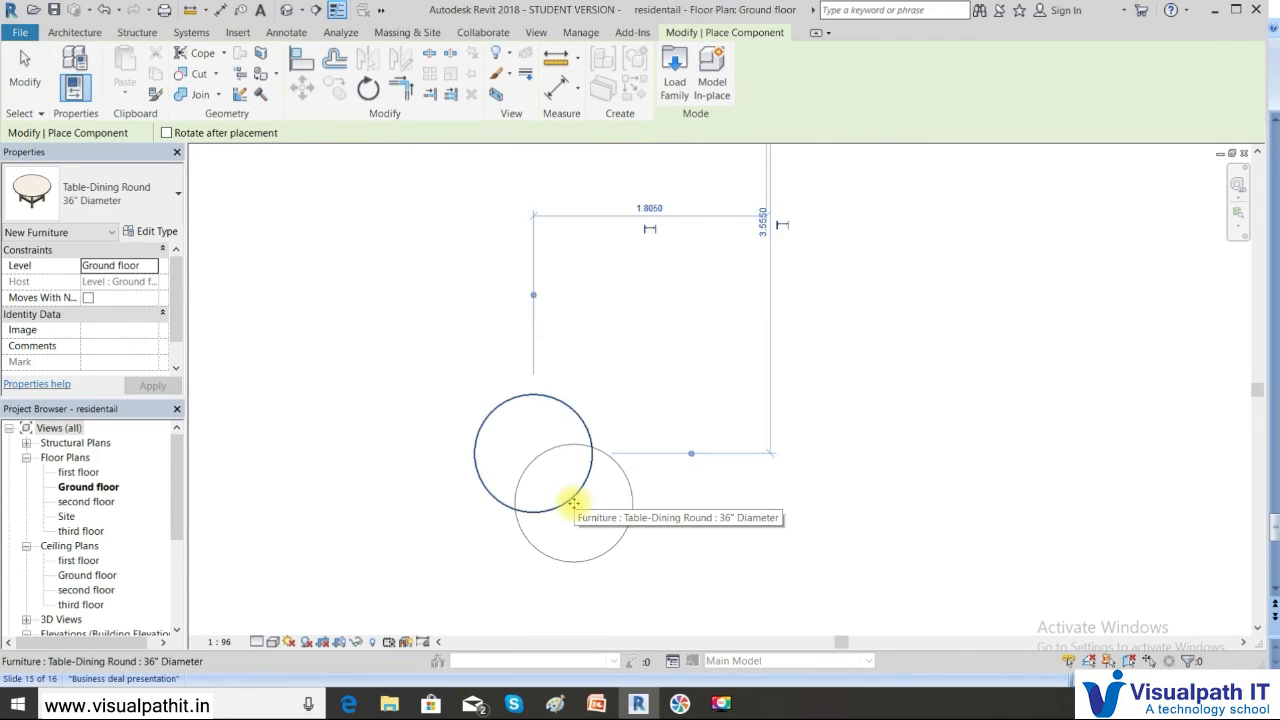
pyautogui.scroll(1, 572, 505)
pyautogui.rightClick(660, 421)
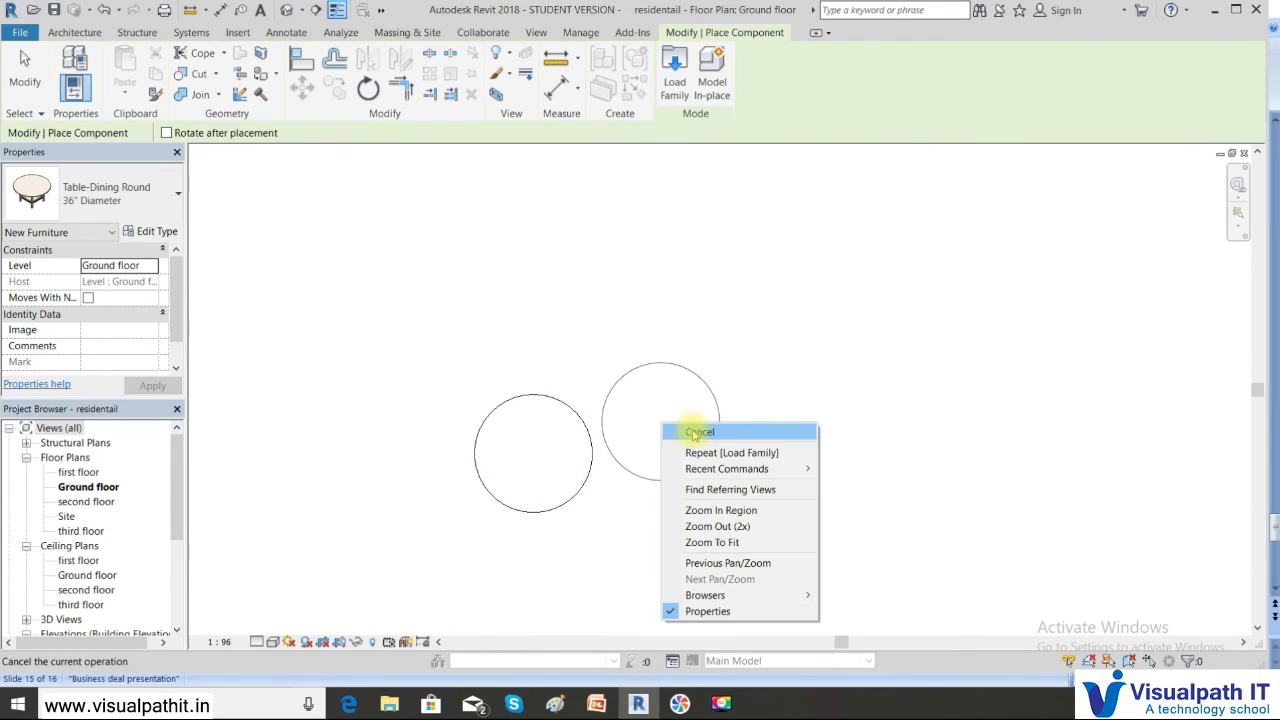
pyautogui.click(688, 429)
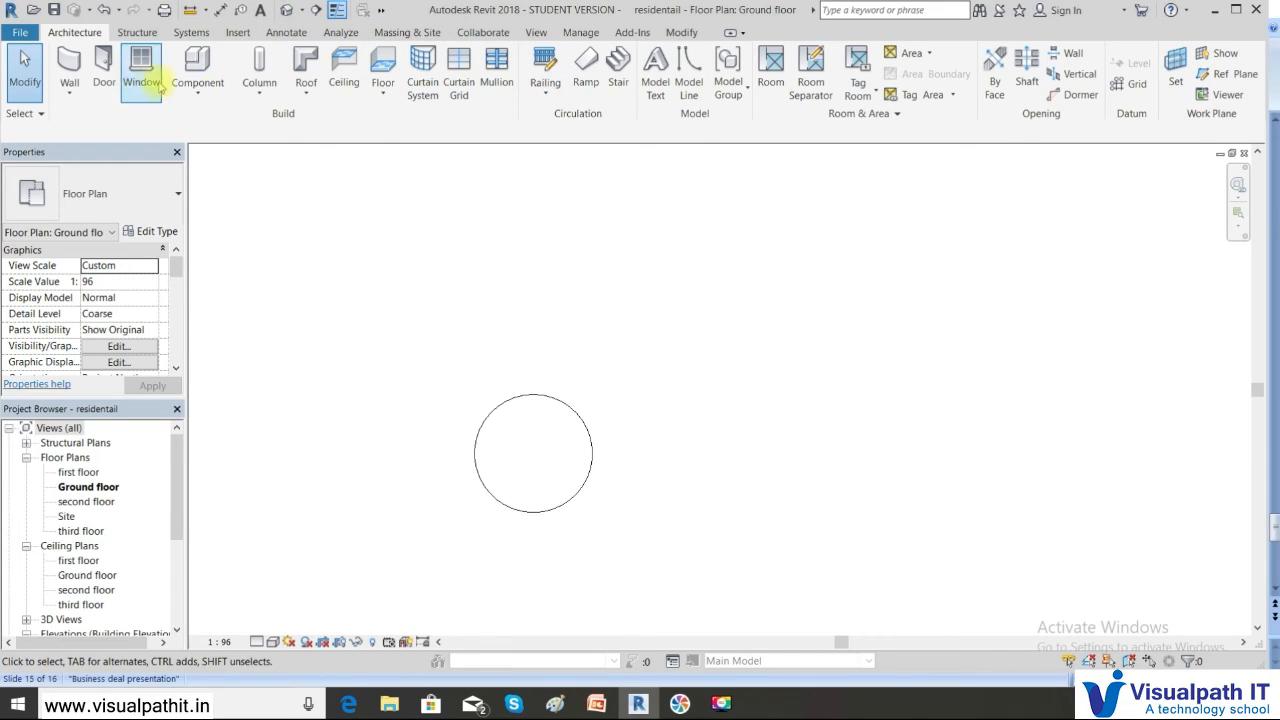
# Start another component placement and browse Load Family to Furniture > Seating
pyautogui.click(197, 88)
pyautogui.click(200, 117)
pyautogui.click(674, 68)
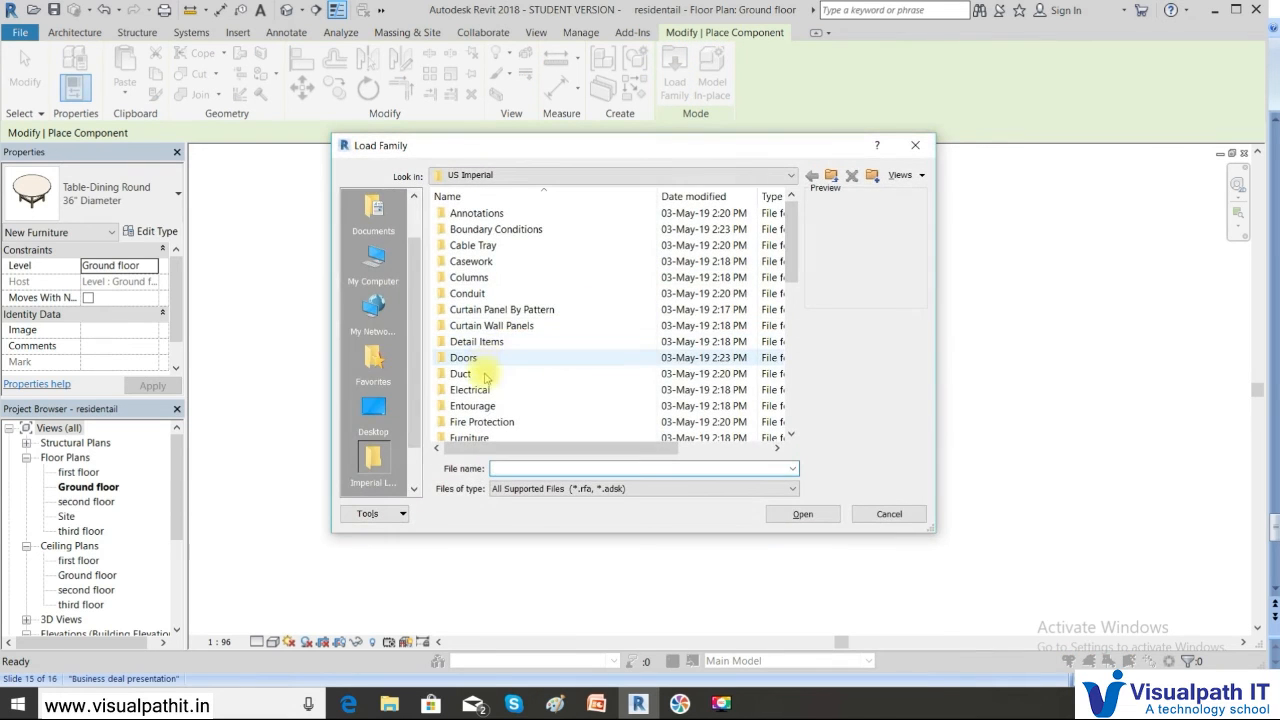
pyautogui.scroll(-3, 485, 376)
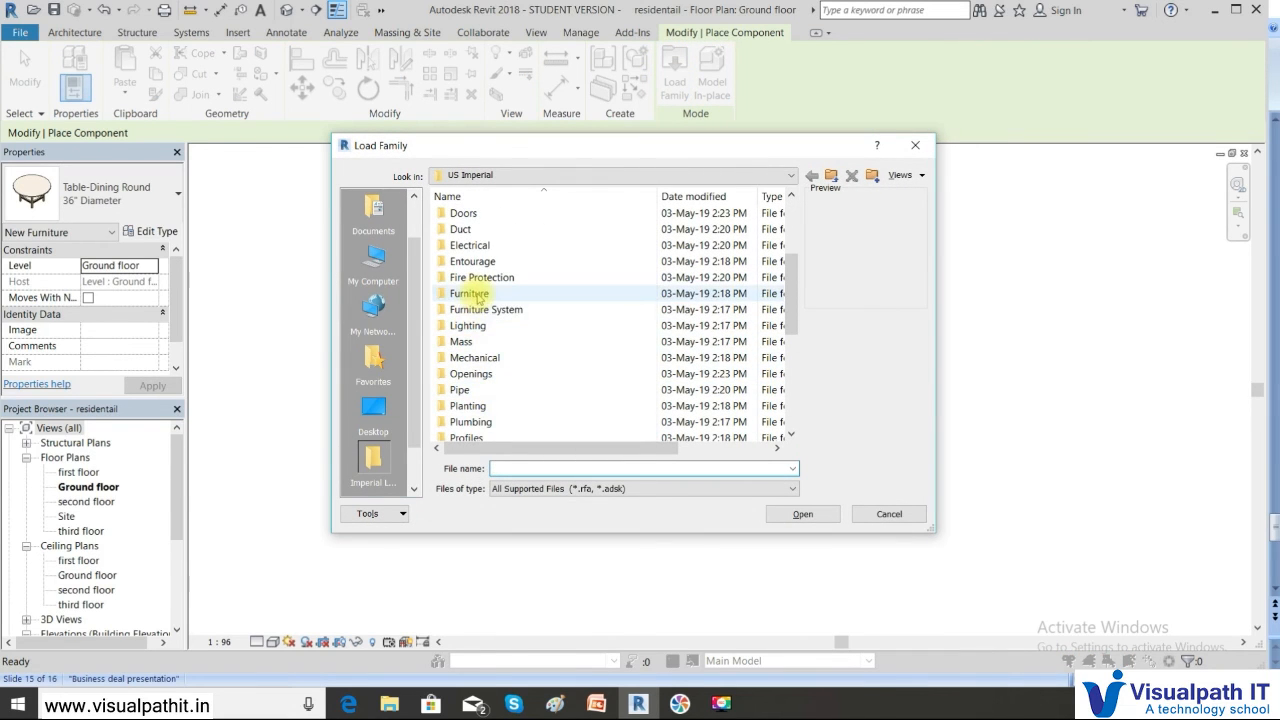
pyautogui.doubleClick(478, 296)
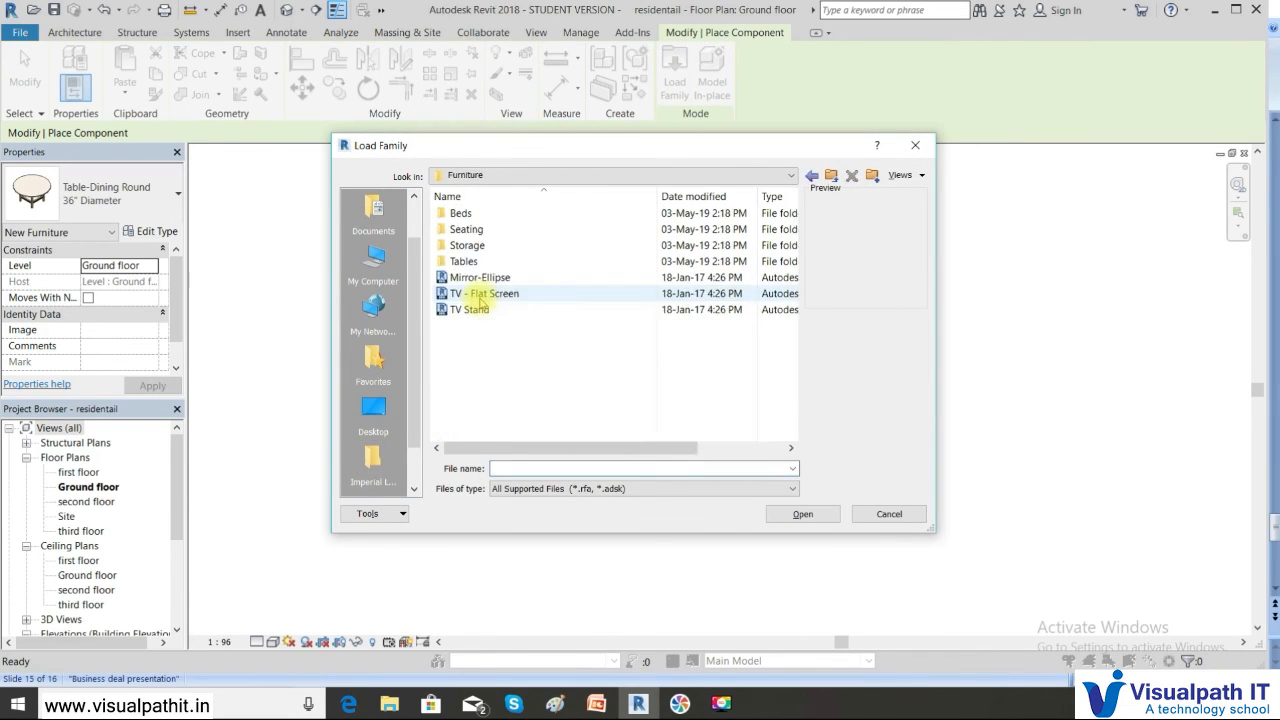
pyautogui.doubleClick(478, 231)
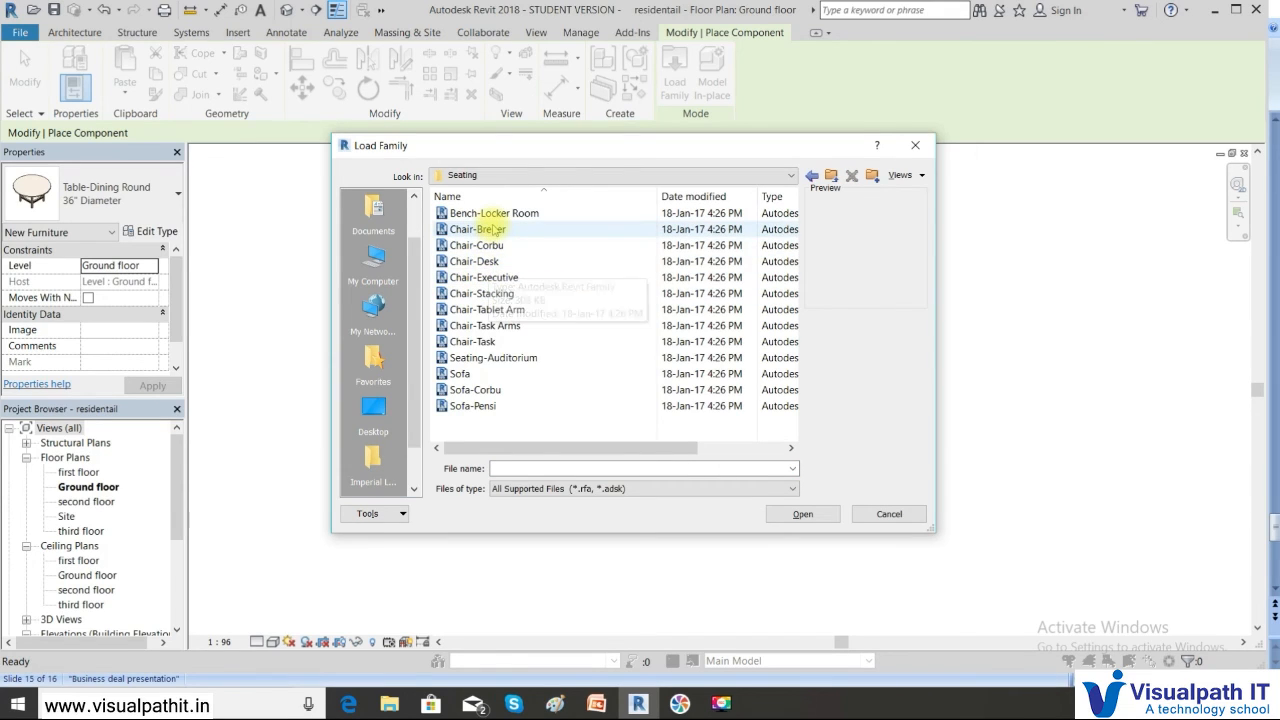
# Preview several chair families and load Chair-Desk.rfa
pyautogui.click(483, 326)
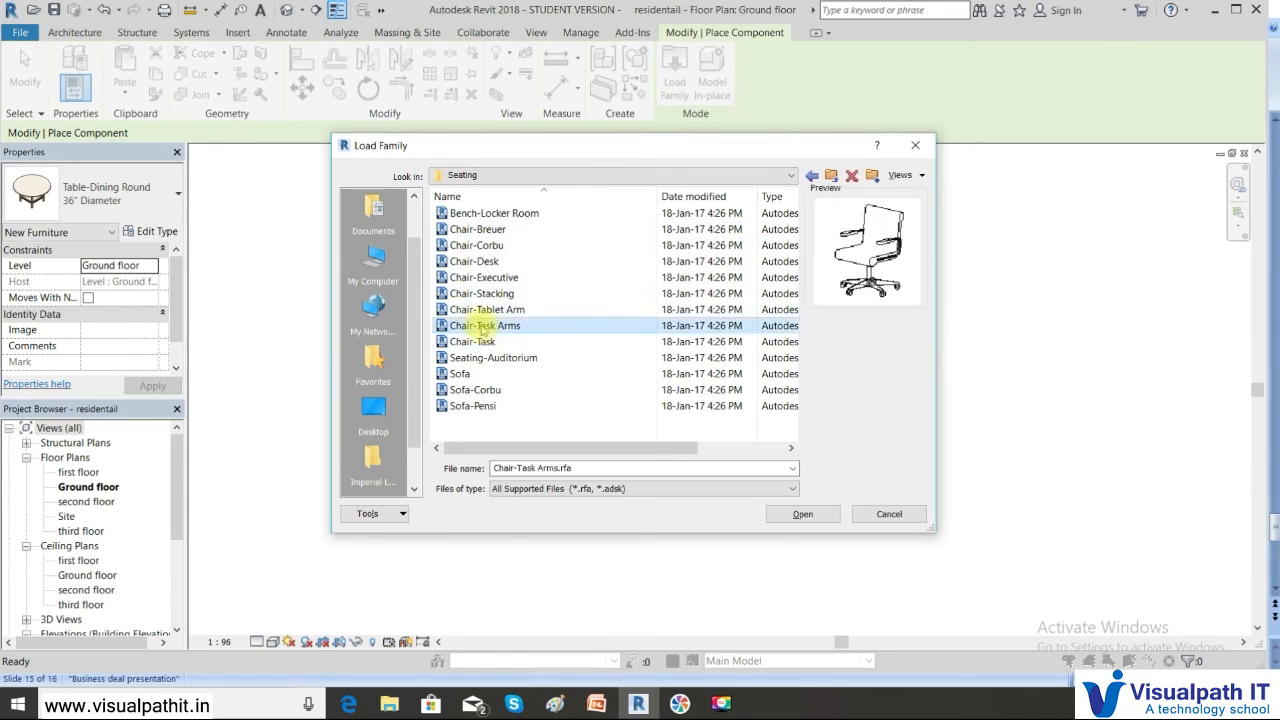
pyautogui.click(485, 310)
pyautogui.click(485, 293)
pyautogui.click(487, 262)
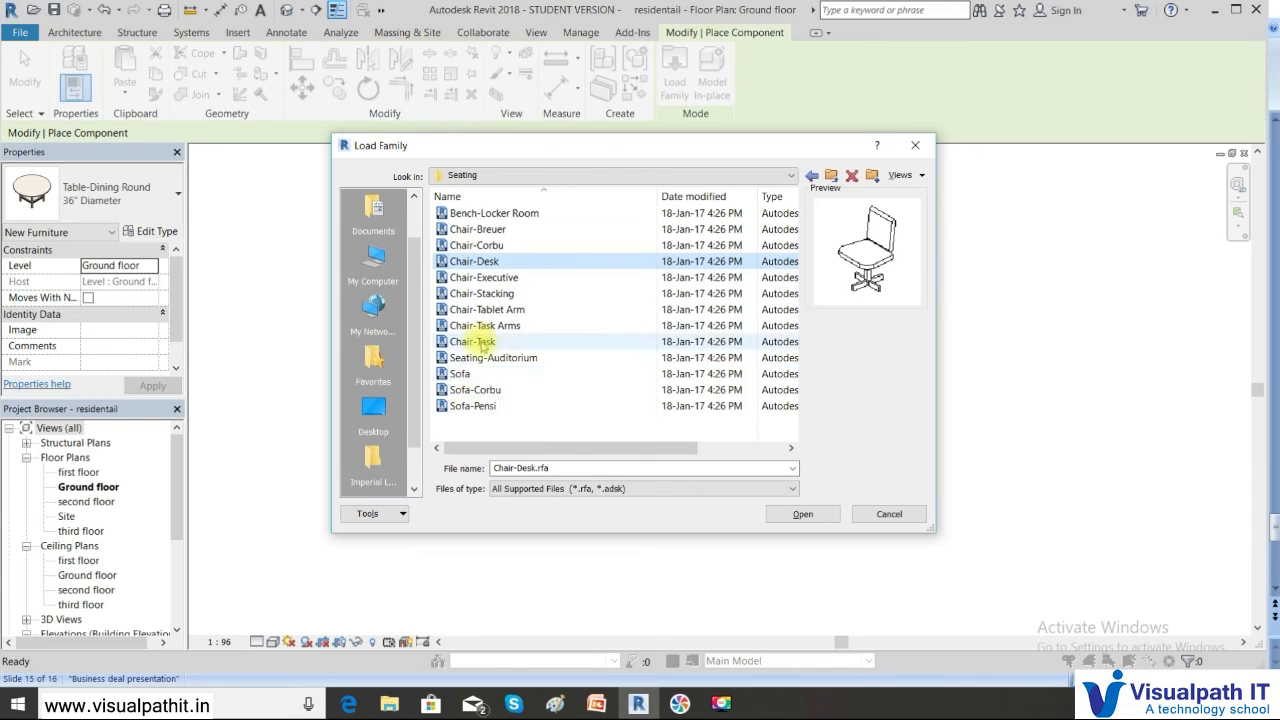
pyautogui.click(473, 341)
pyautogui.click(490, 263)
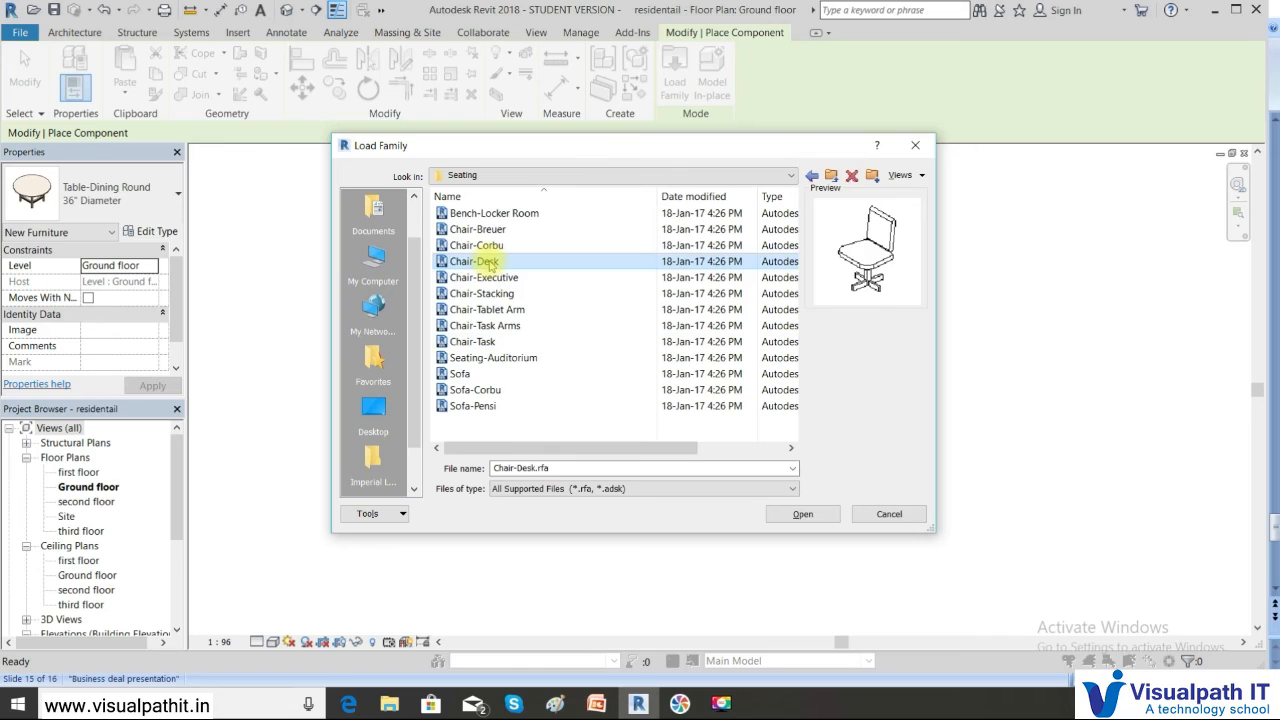
pyautogui.click(803, 514)
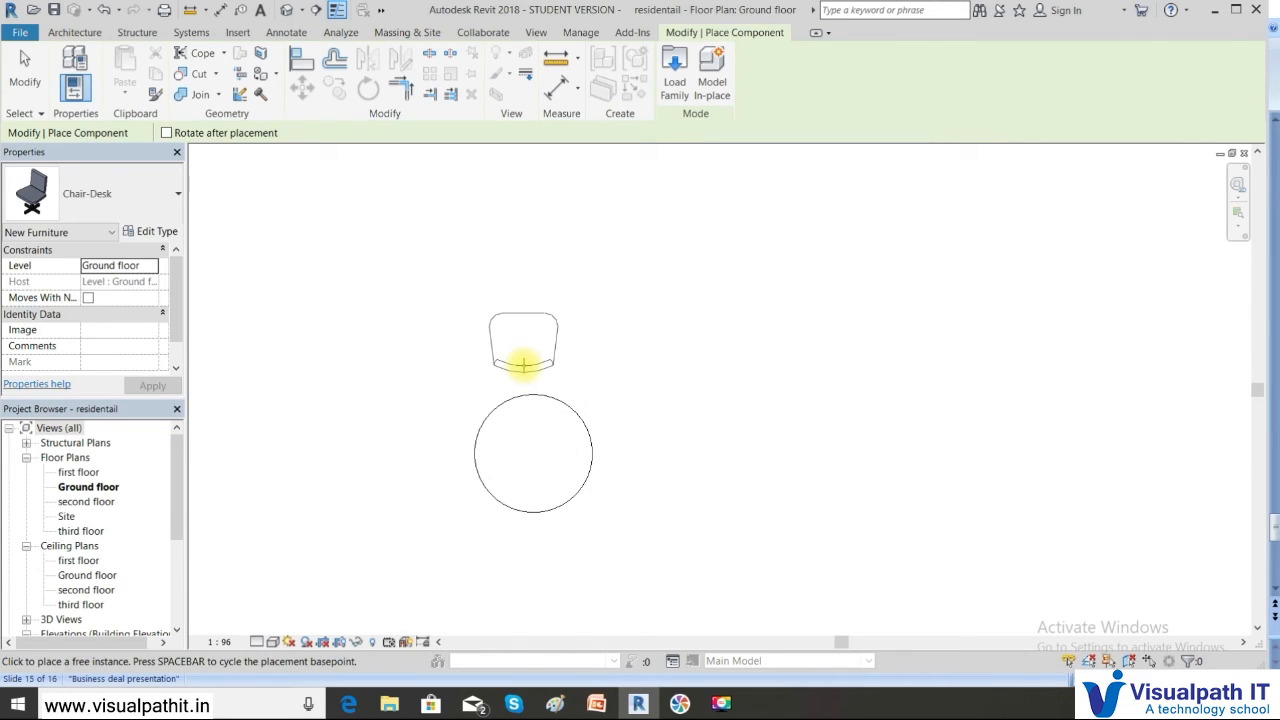
# Place a Chair-Desk above the round table and rotate it 180° to face the table
pyautogui.click(523, 370)
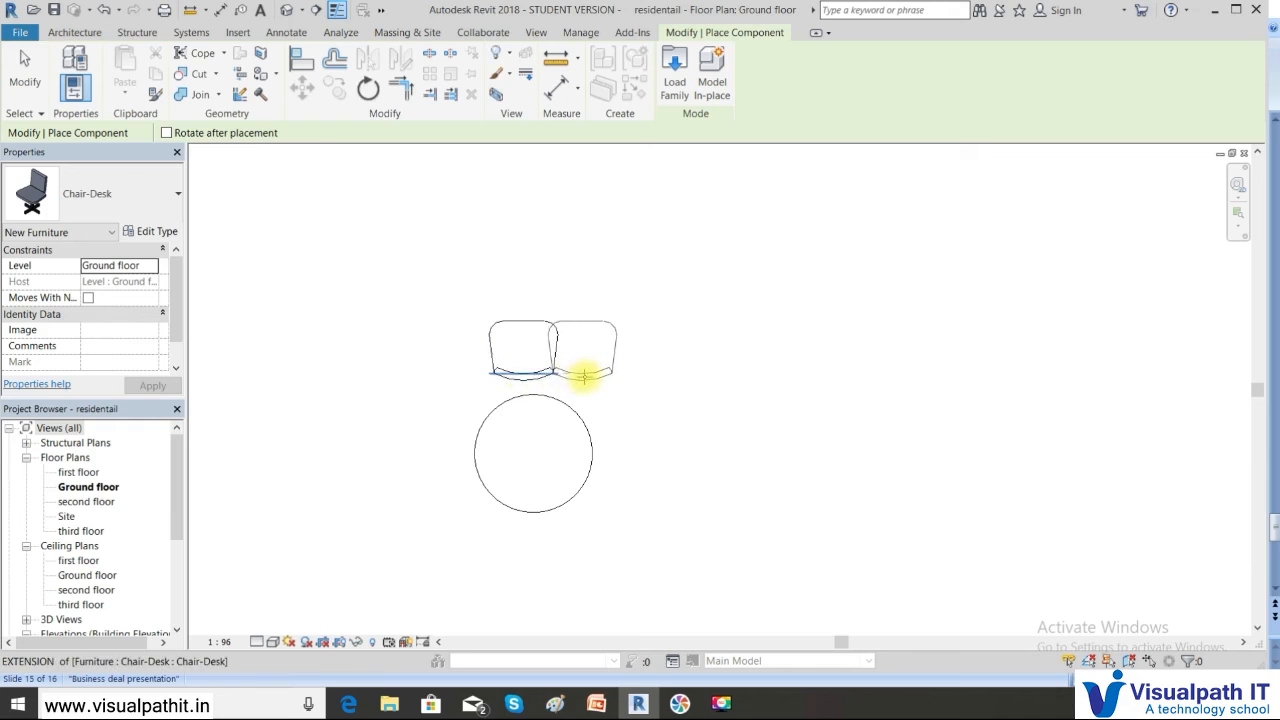
pyautogui.press('Escape')
pyautogui.click(535, 372)
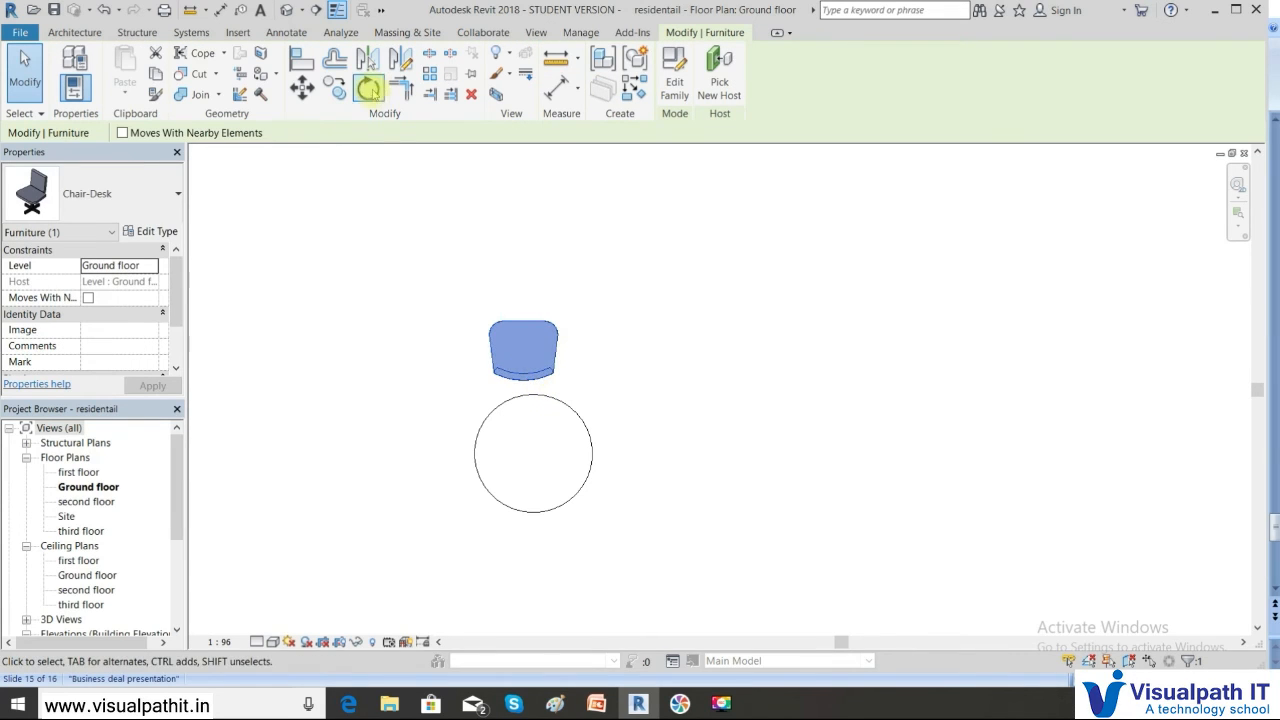
pyautogui.click(369, 89)
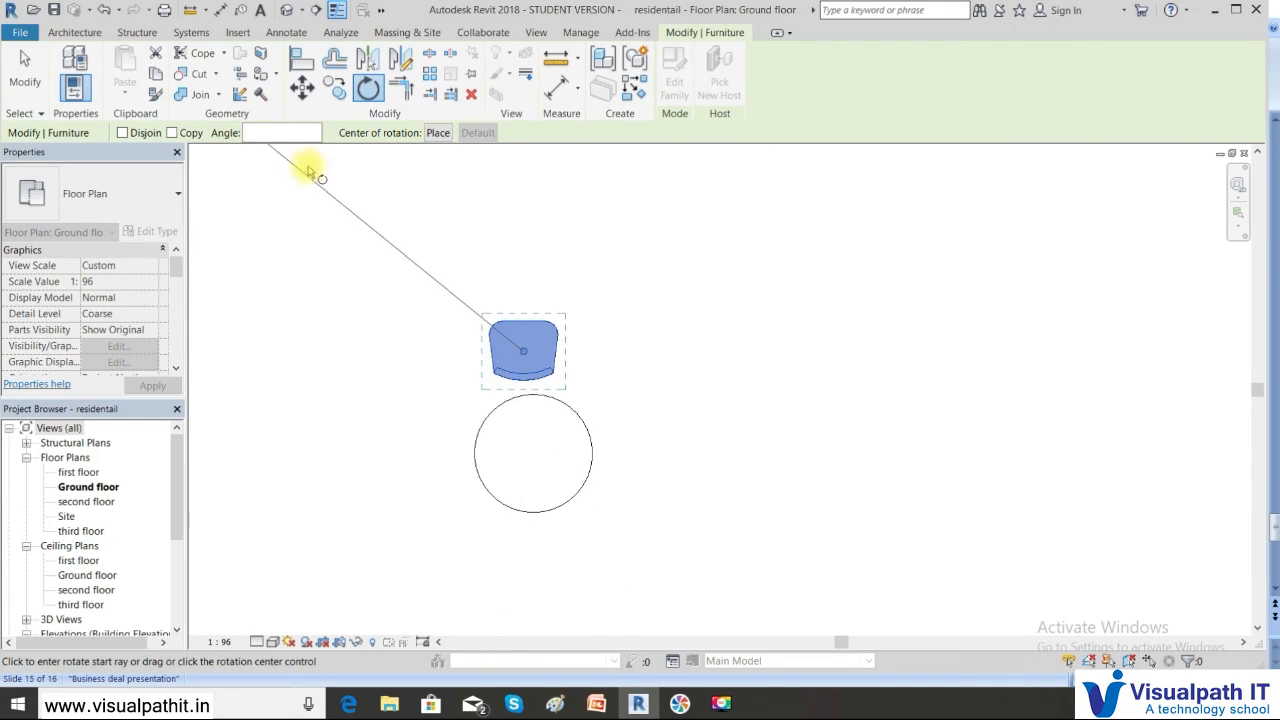
pyautogui.click(278, 133)
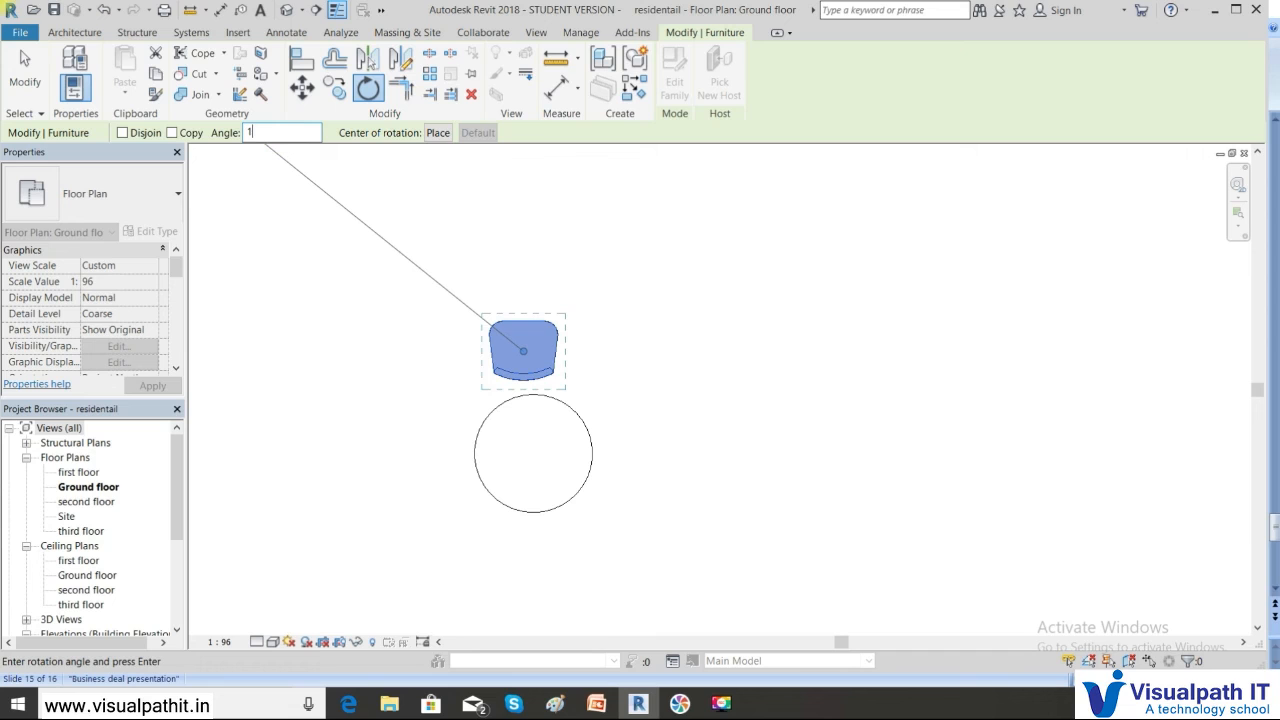
pyautogui.write('180')
pyautogui.press('Return')
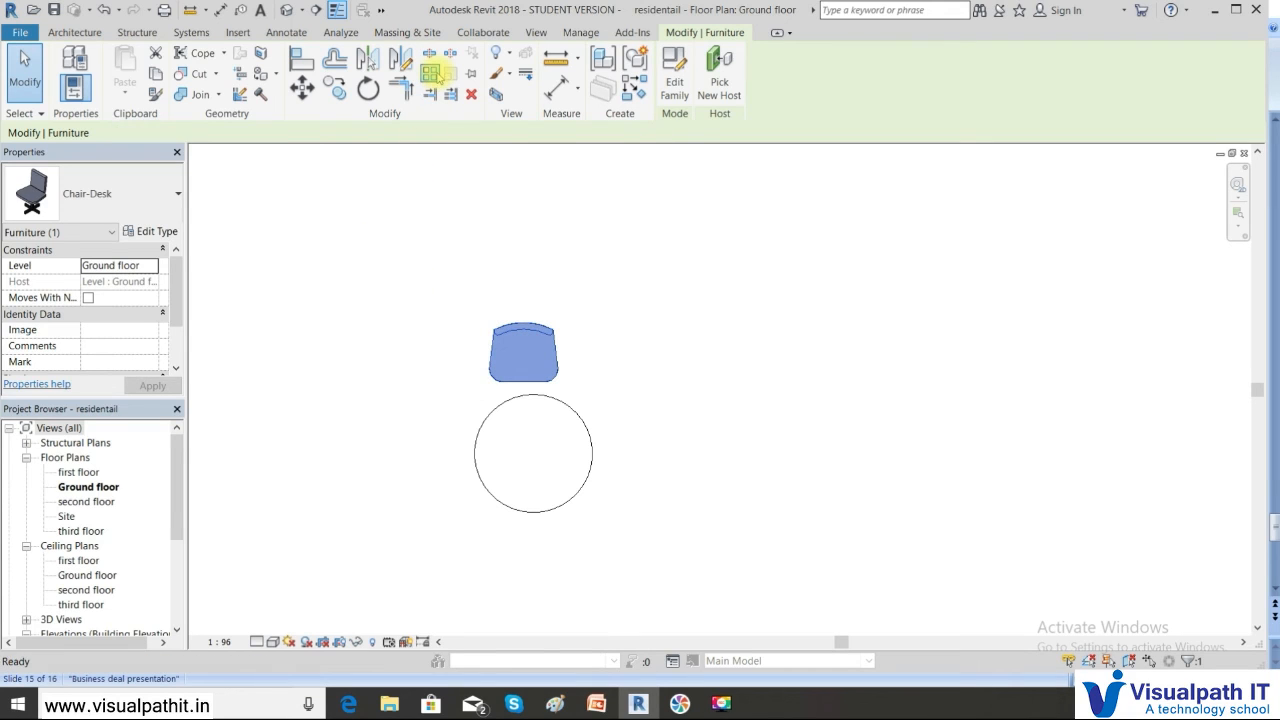
pyautogui.click(432, 74)
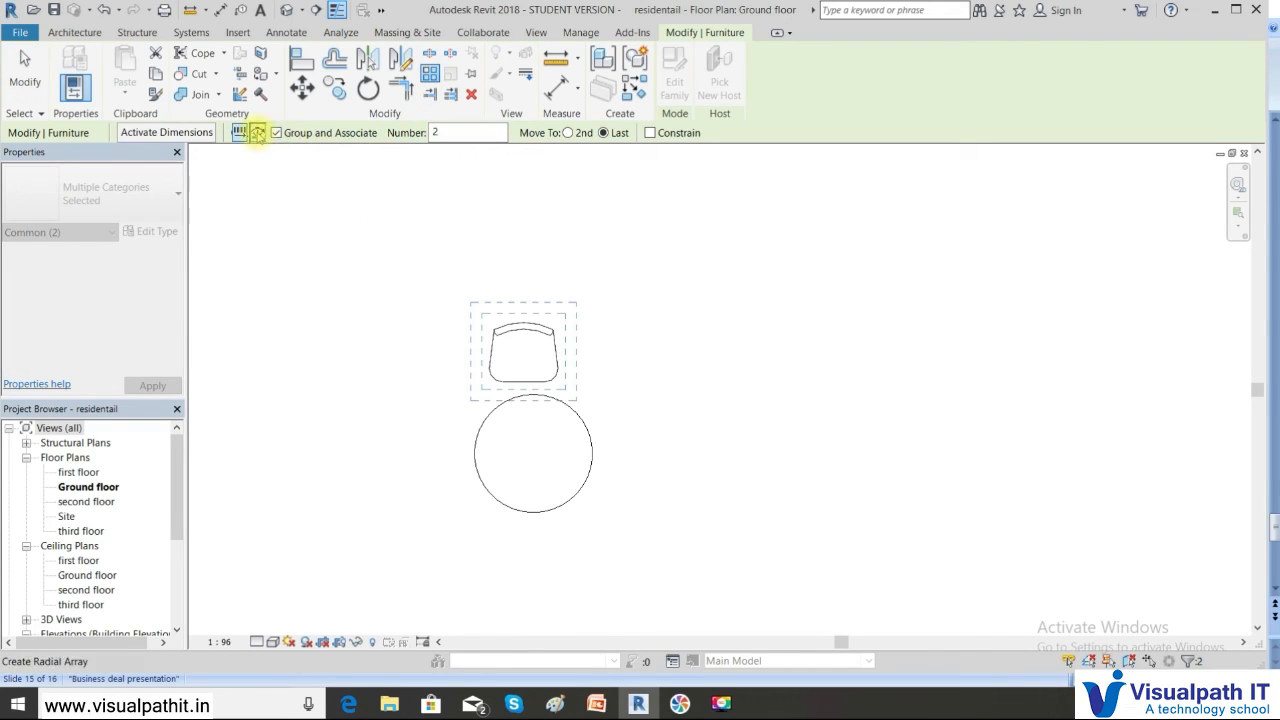
pyautogui.click(257, 133)
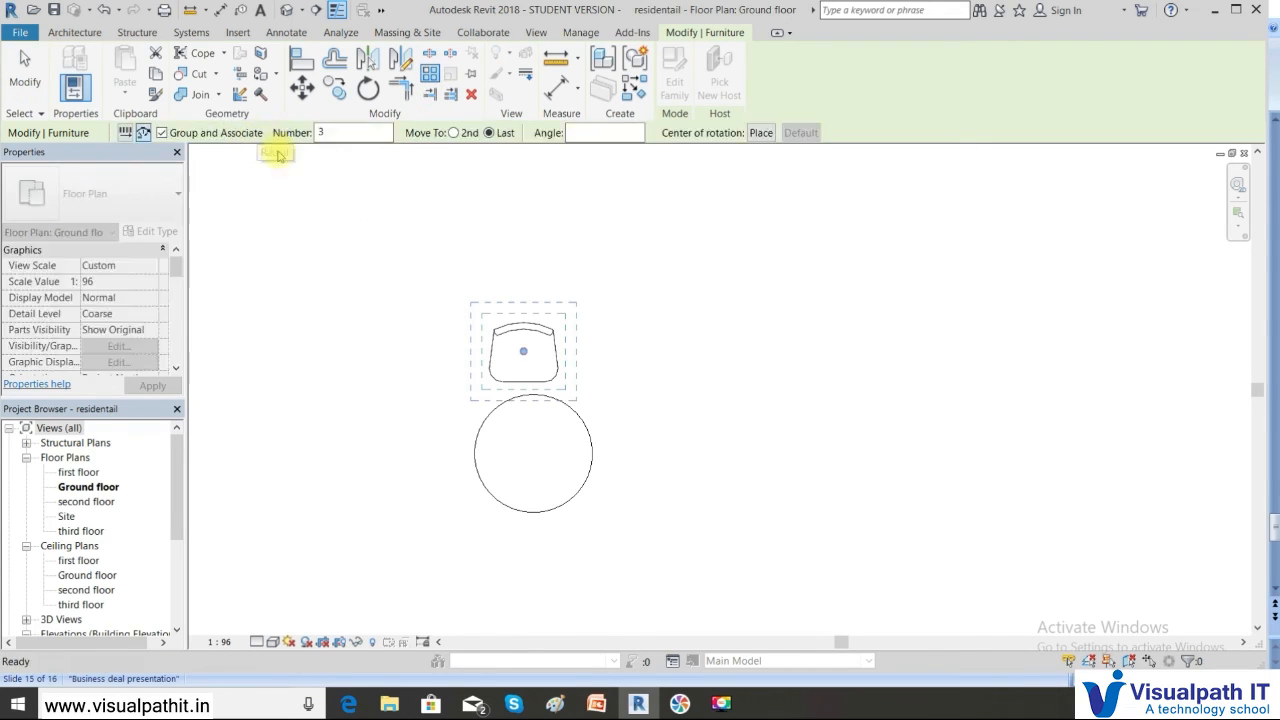
pyautogui.click(454, 133)
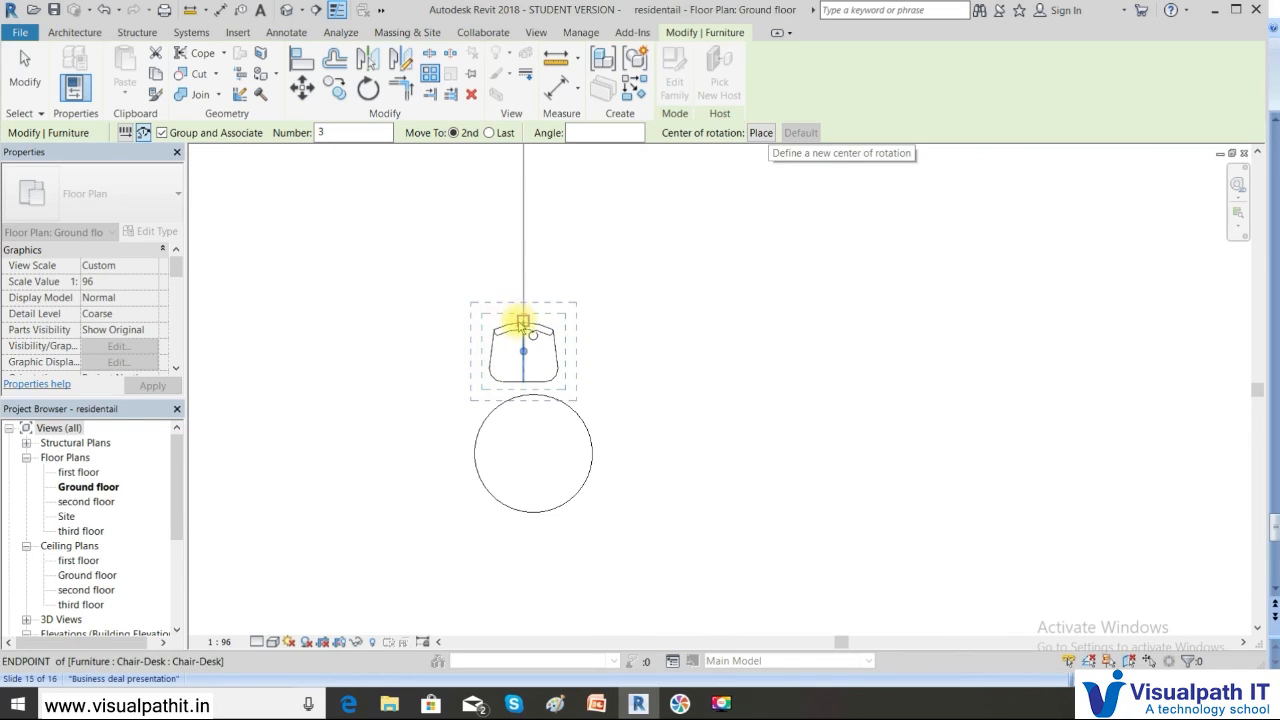
pyautogui.click(751, 140)
pyautogui.click(522, 357)
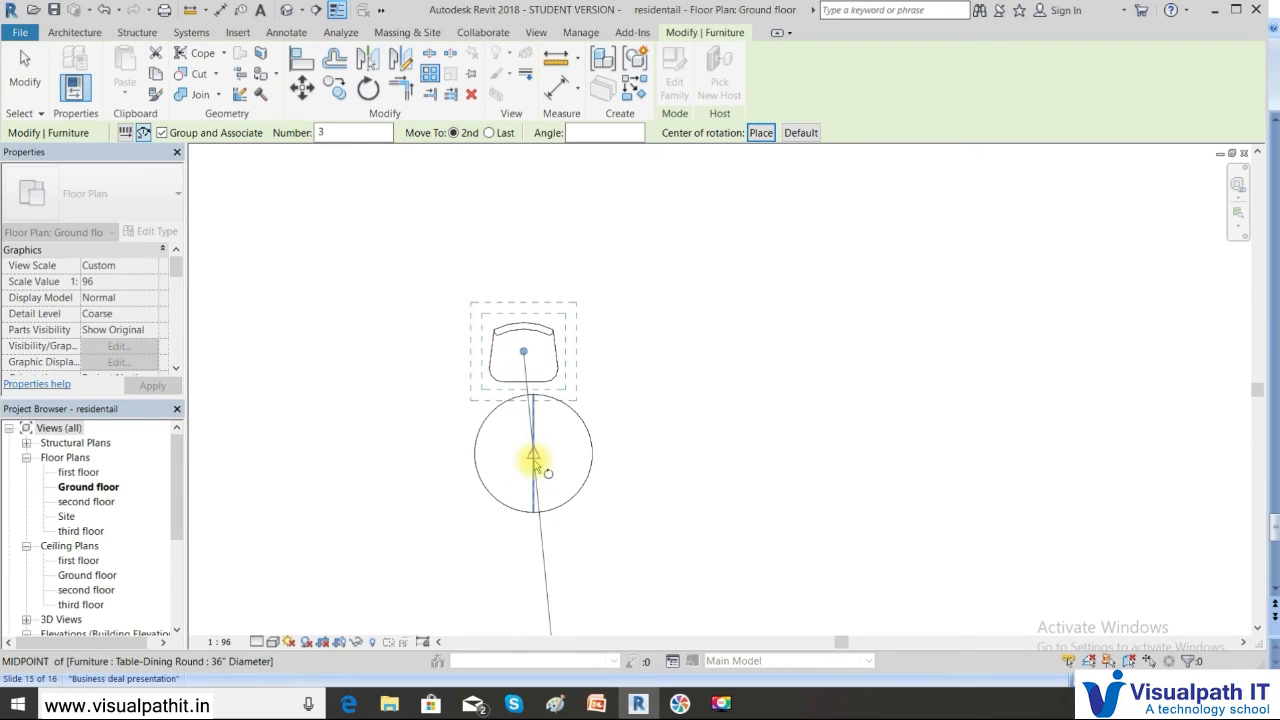
pyautogui.click(541, 537)
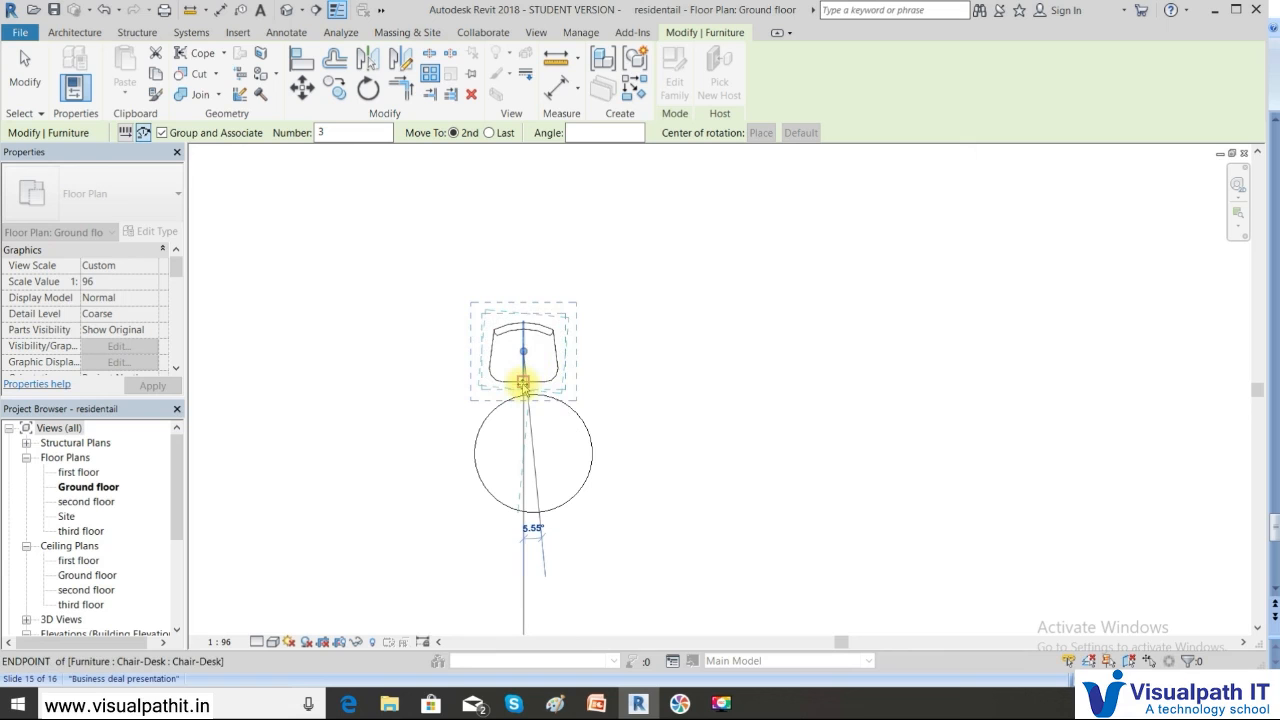
pyautogui.click(573, 367)
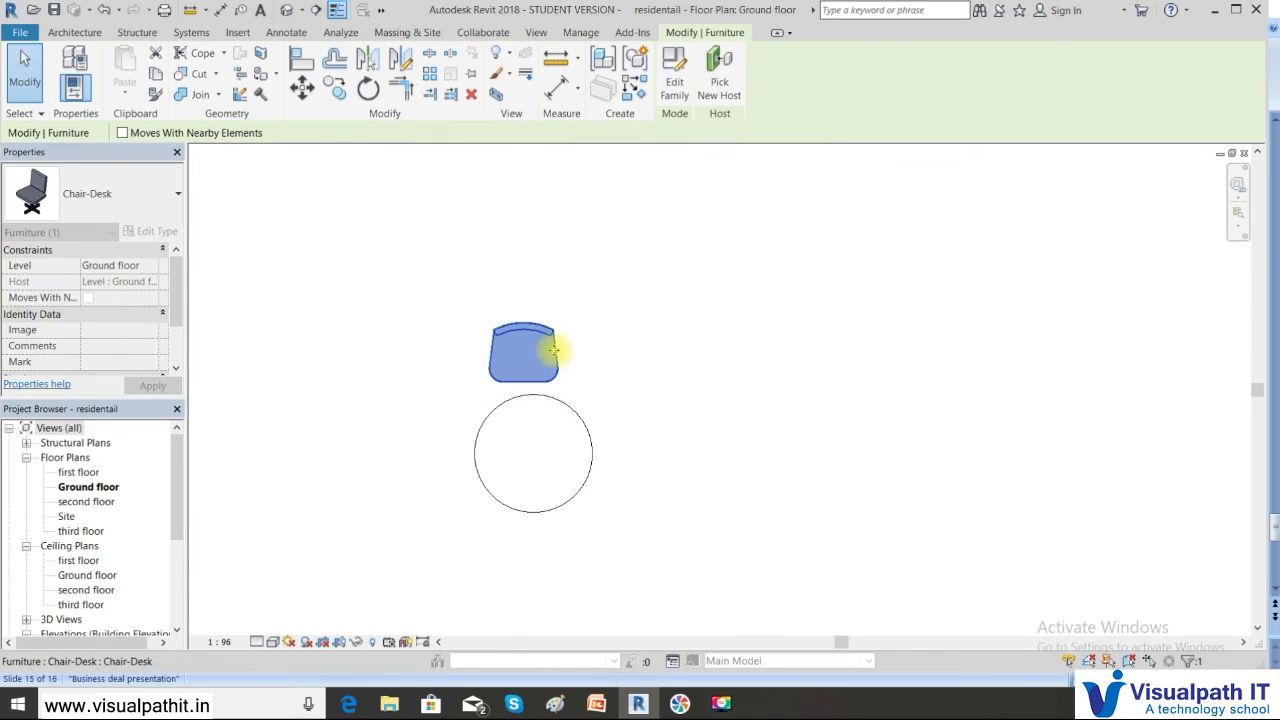
pyautogui.press('Escape')
pyautogui.click(537, 328)
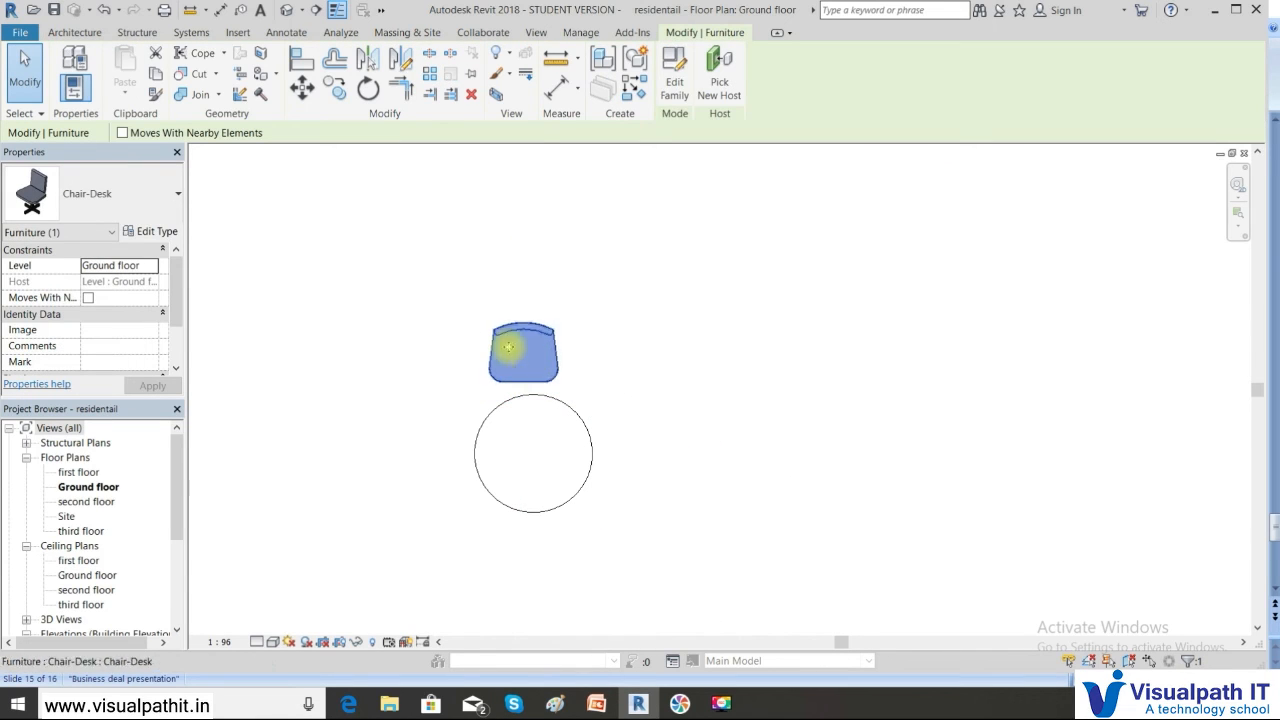
# Radially array the chair about the table's centre at 60° spacing, settling on 5 chairs
pyautogui.click(429, 73)
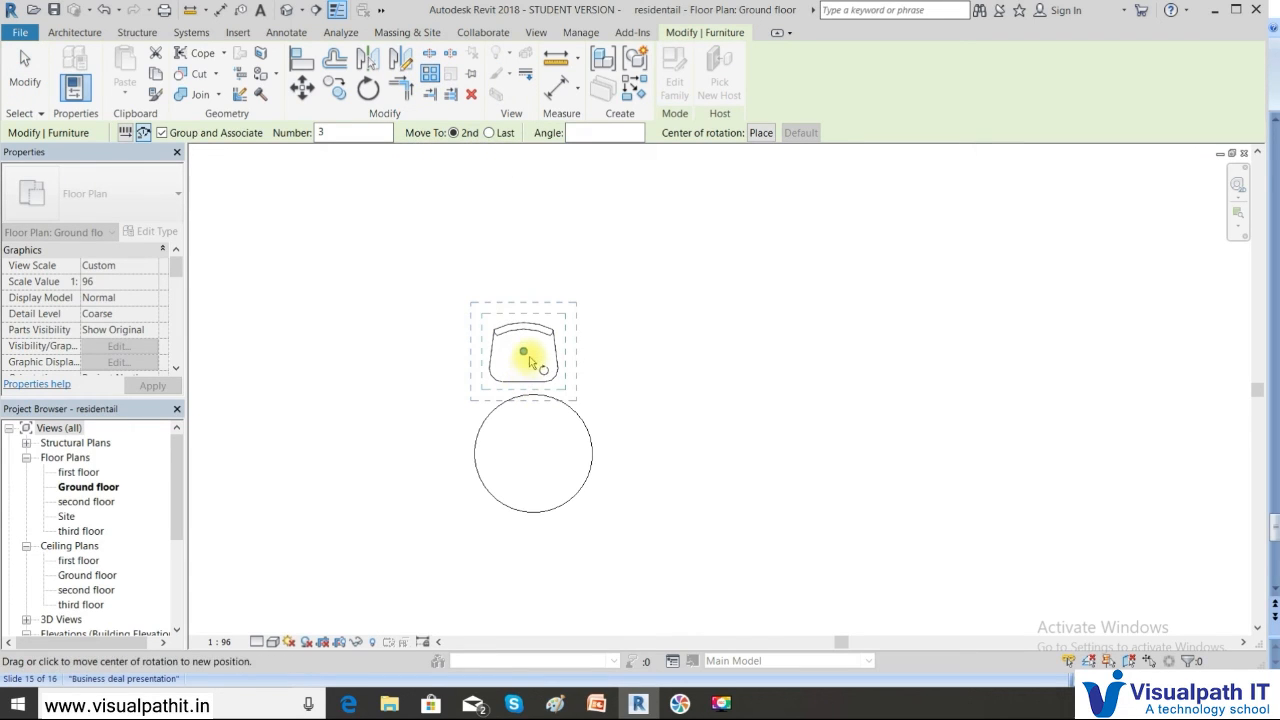
pyautogui.moveTo(524, 352); pyautogui.dragTo(533, 455)
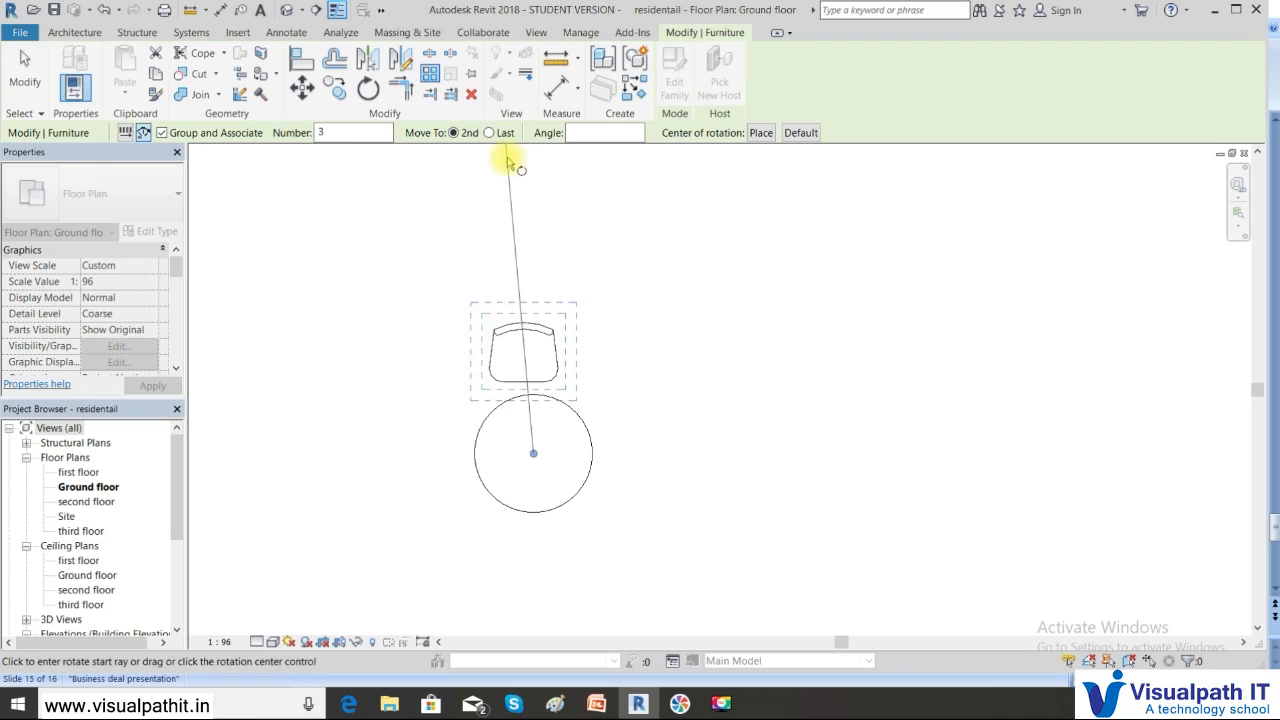
pyautogui.doubleClick(337, 131)
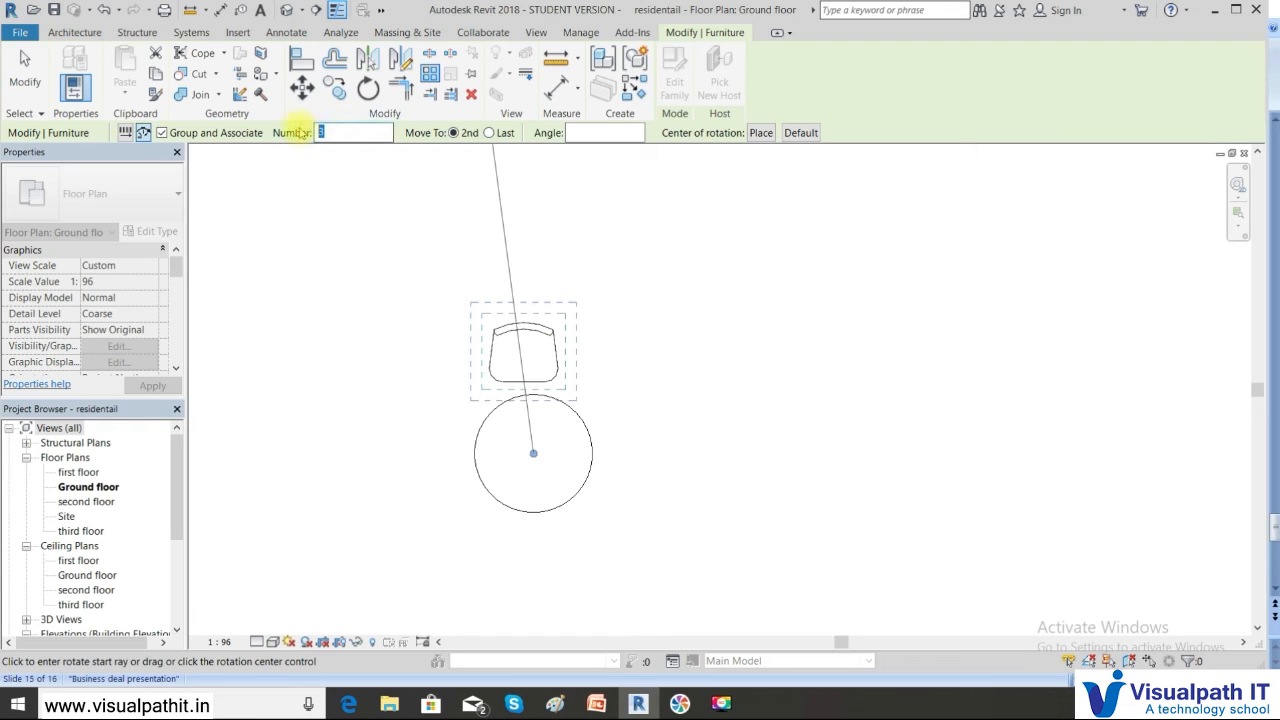
pyautogui.write('4')
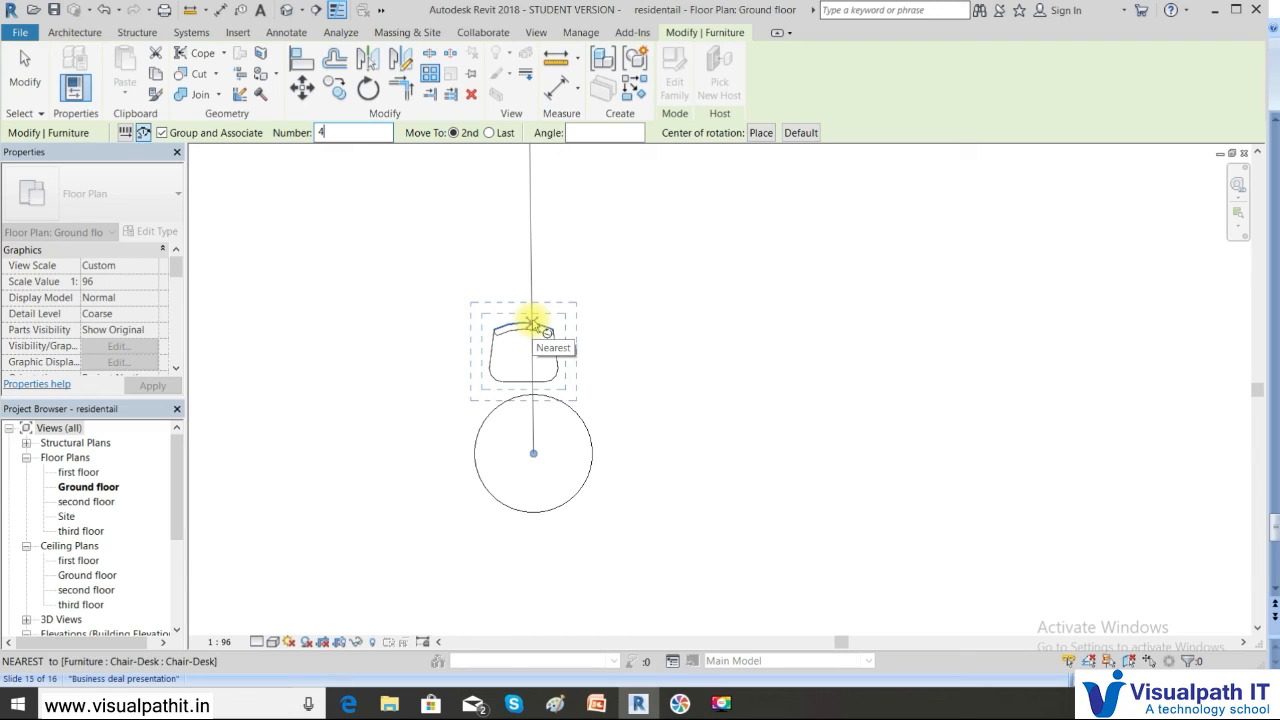
pyautogui.click(531, 323)
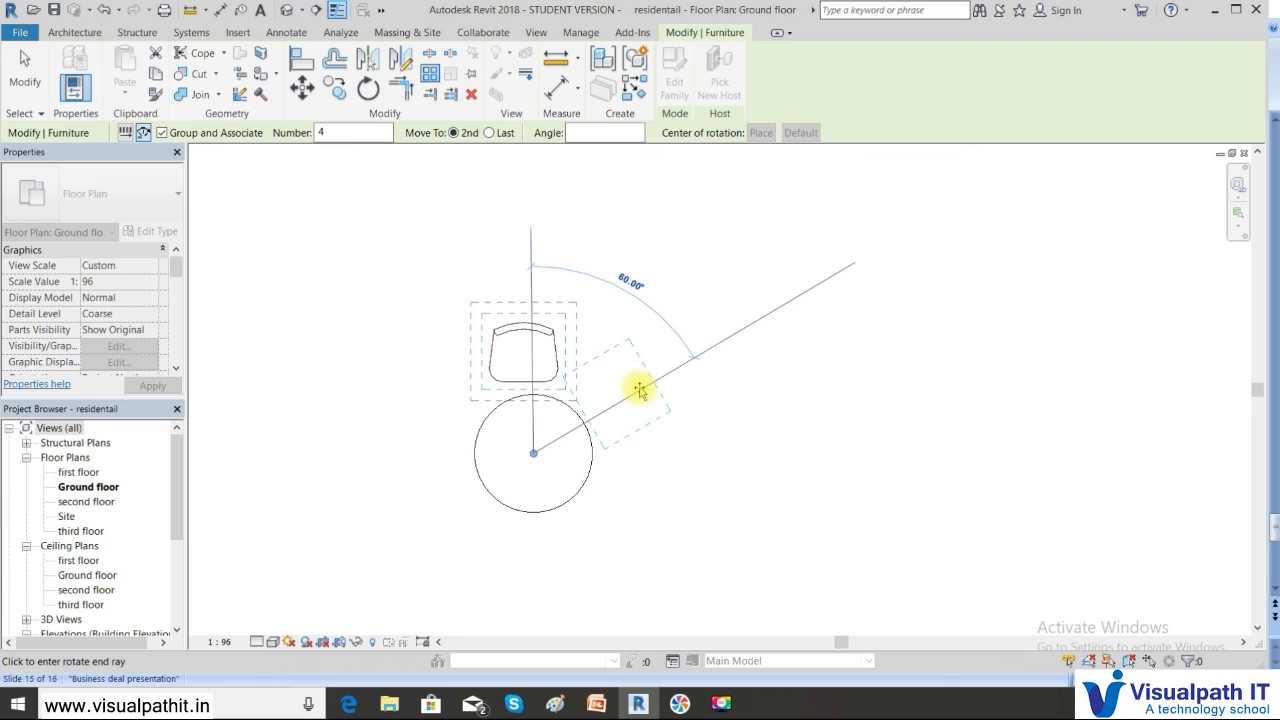
pyautogui.click(640, 391)
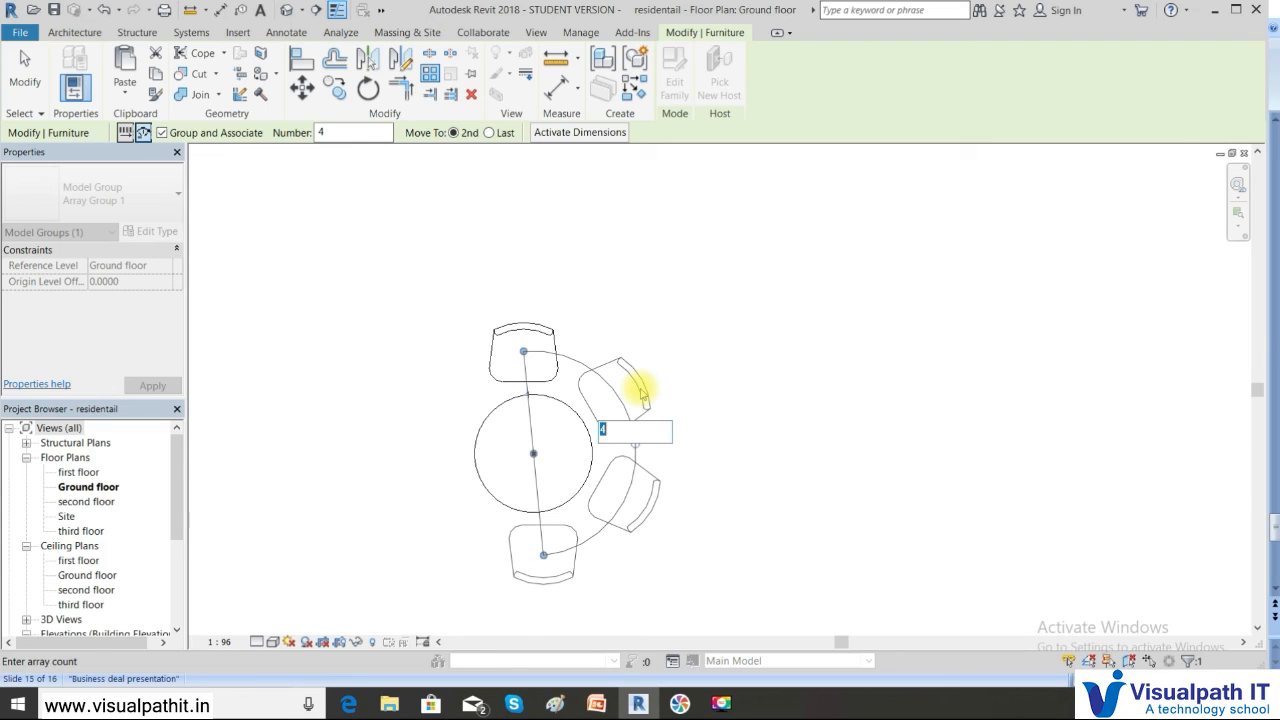
pyautogui.write('7')
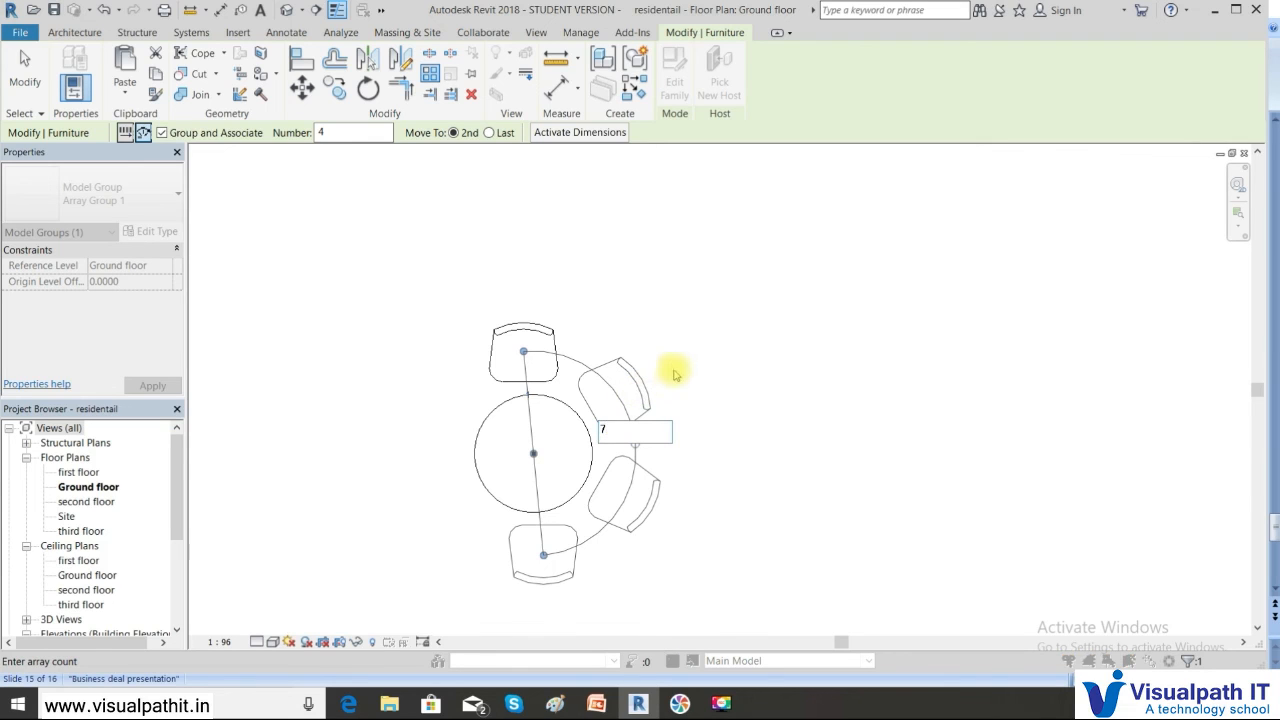
pyautogui.press('Return')
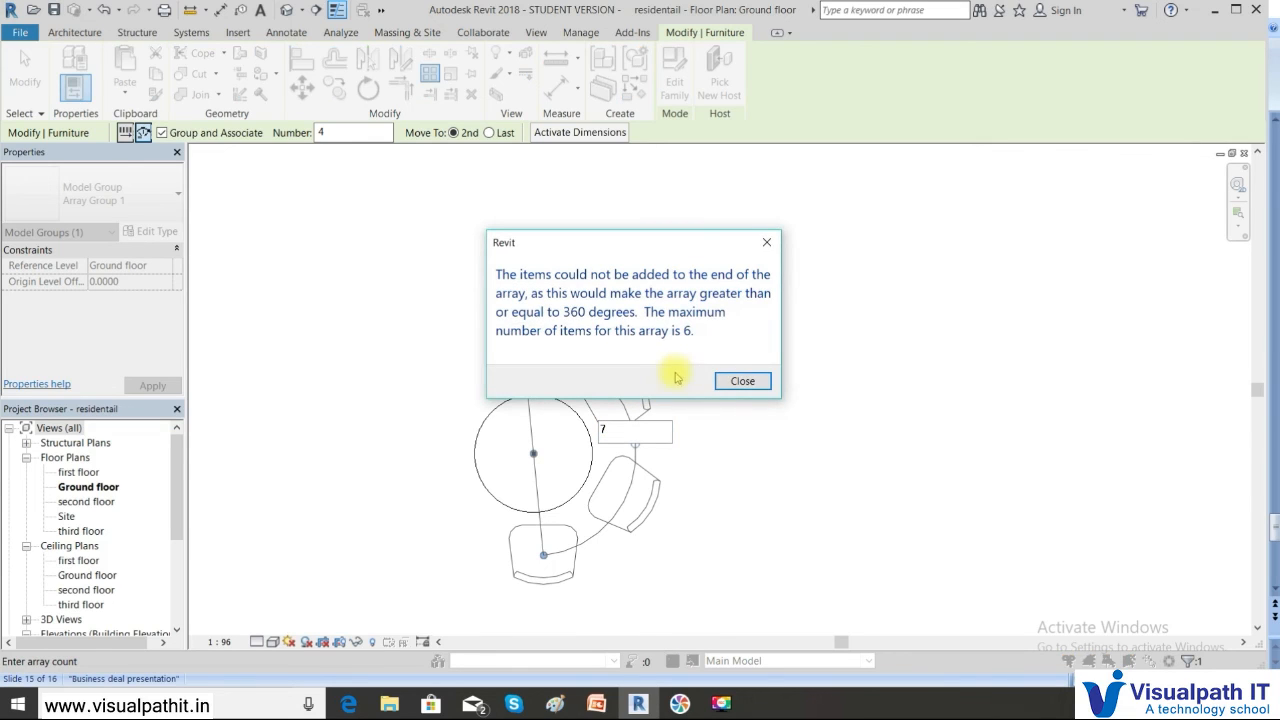
pyautogui.click(742, 381)
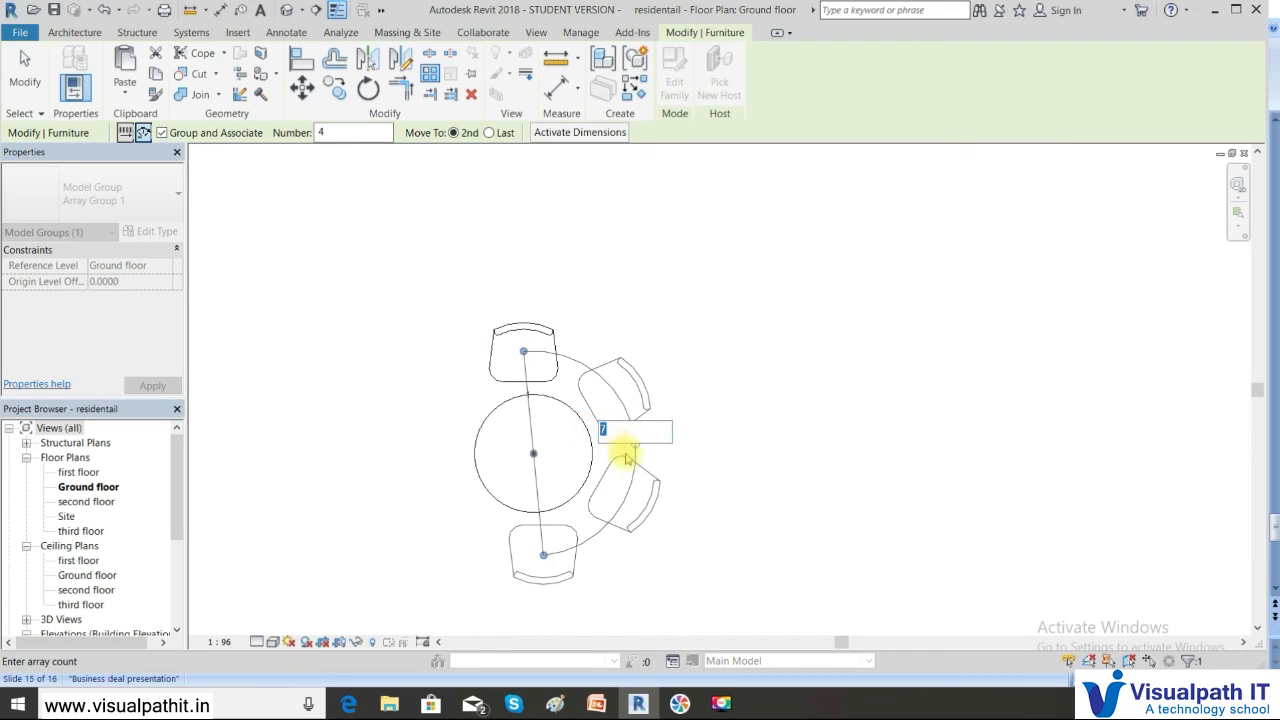
pyautogui.write('5')
pyautogui.press('Return')
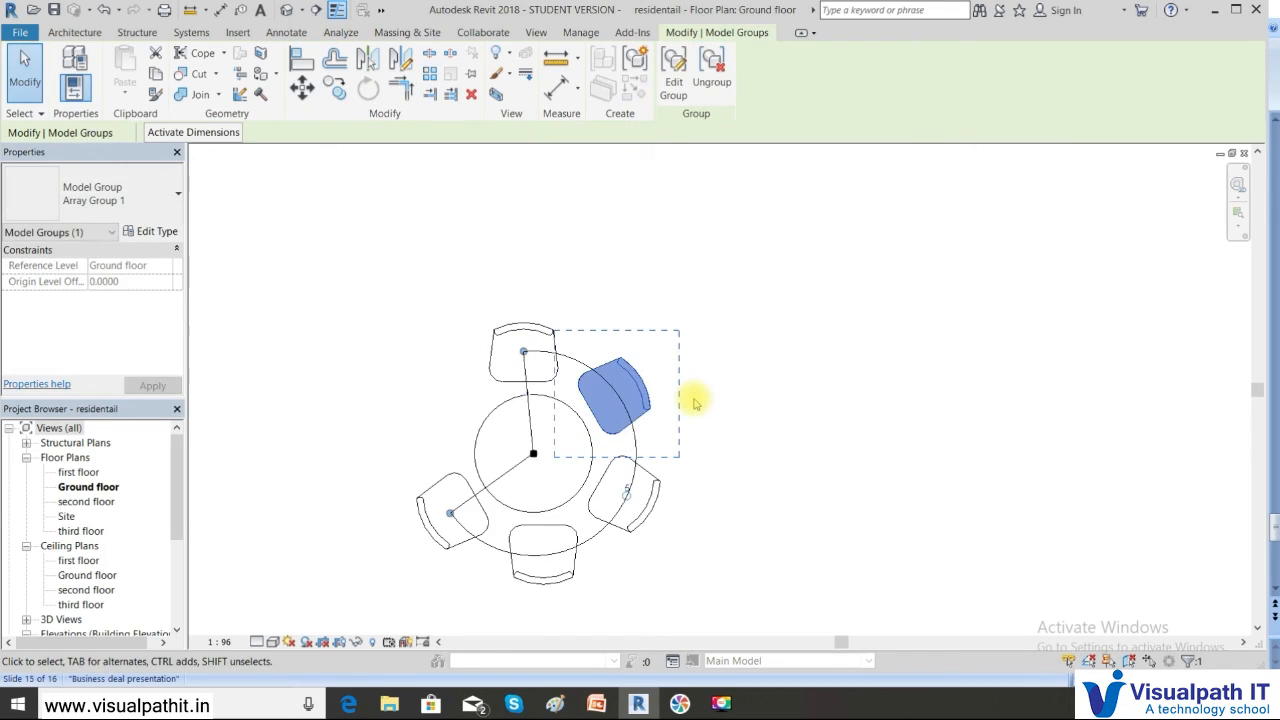
# Window-select the round table and its chairs and delete them
pyautogui.click(706, 308)
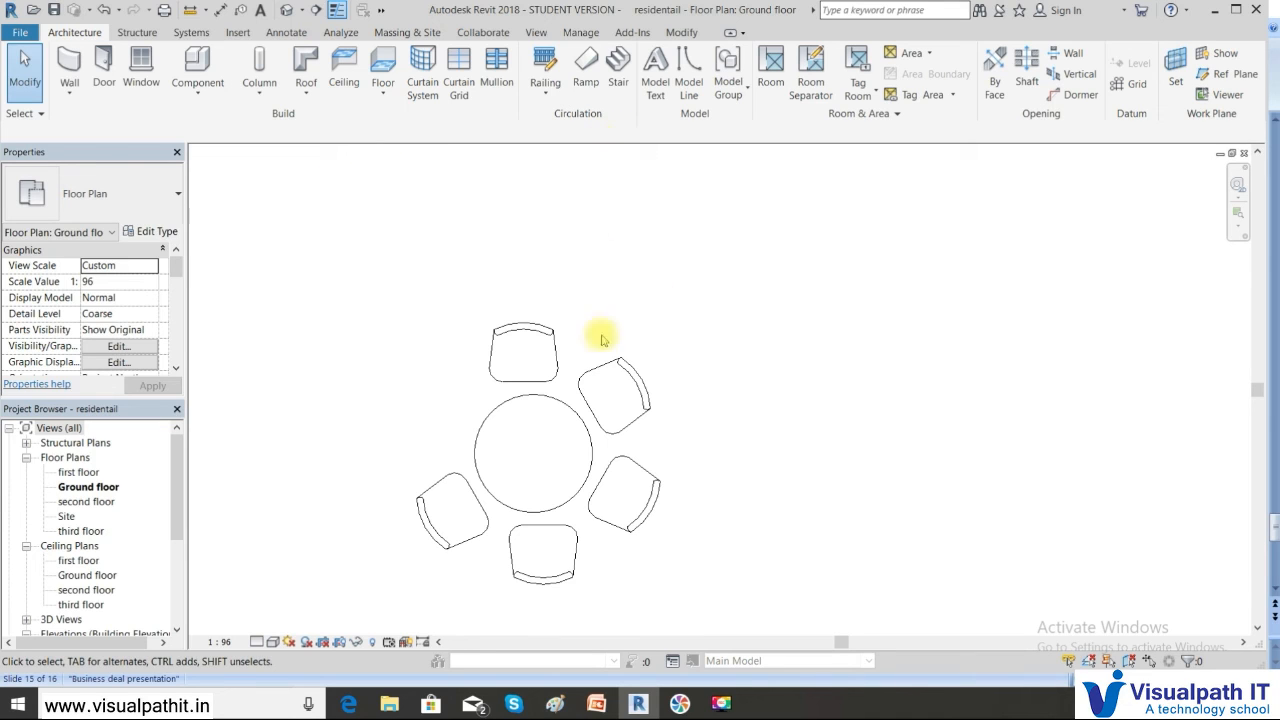
pyautogui.scroll(-1, 536, 331)
pyautogui.scroll(-1, 559, 274)
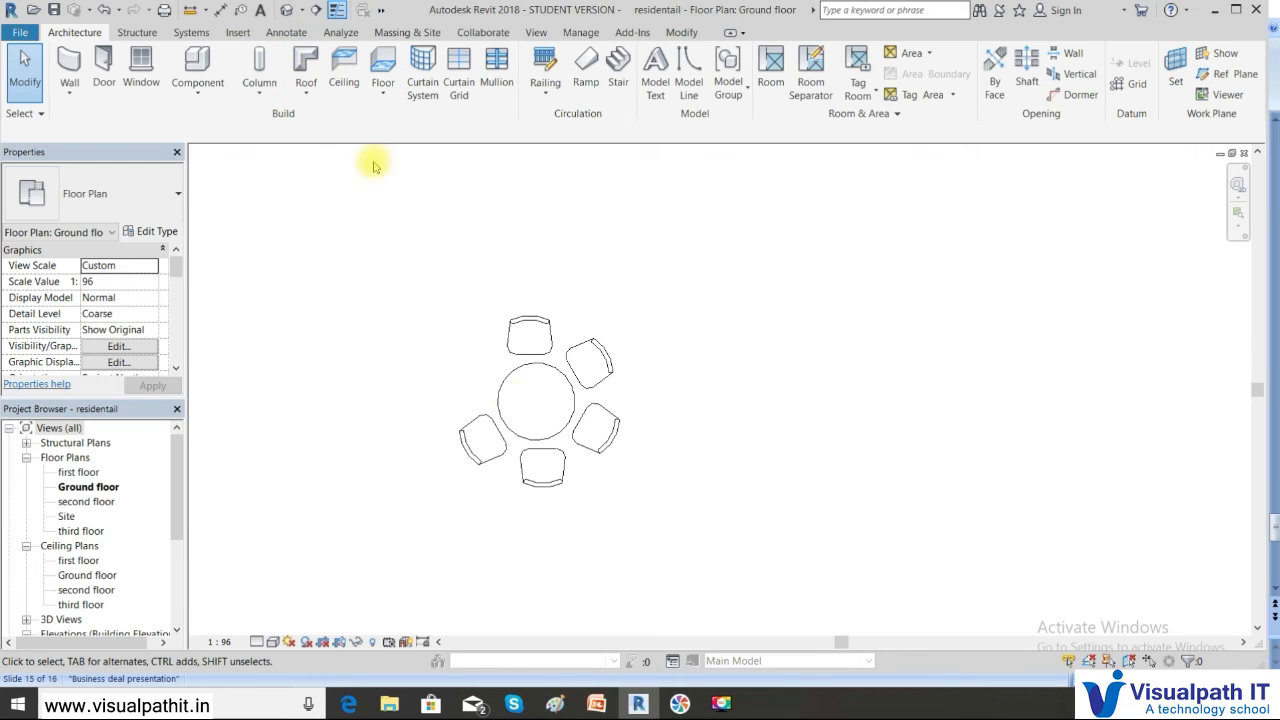
pyautogui.scroll(-2, 526, 394)
pyautogui.moveTo(418, 305); pyautogui.dragTo(634, 471)
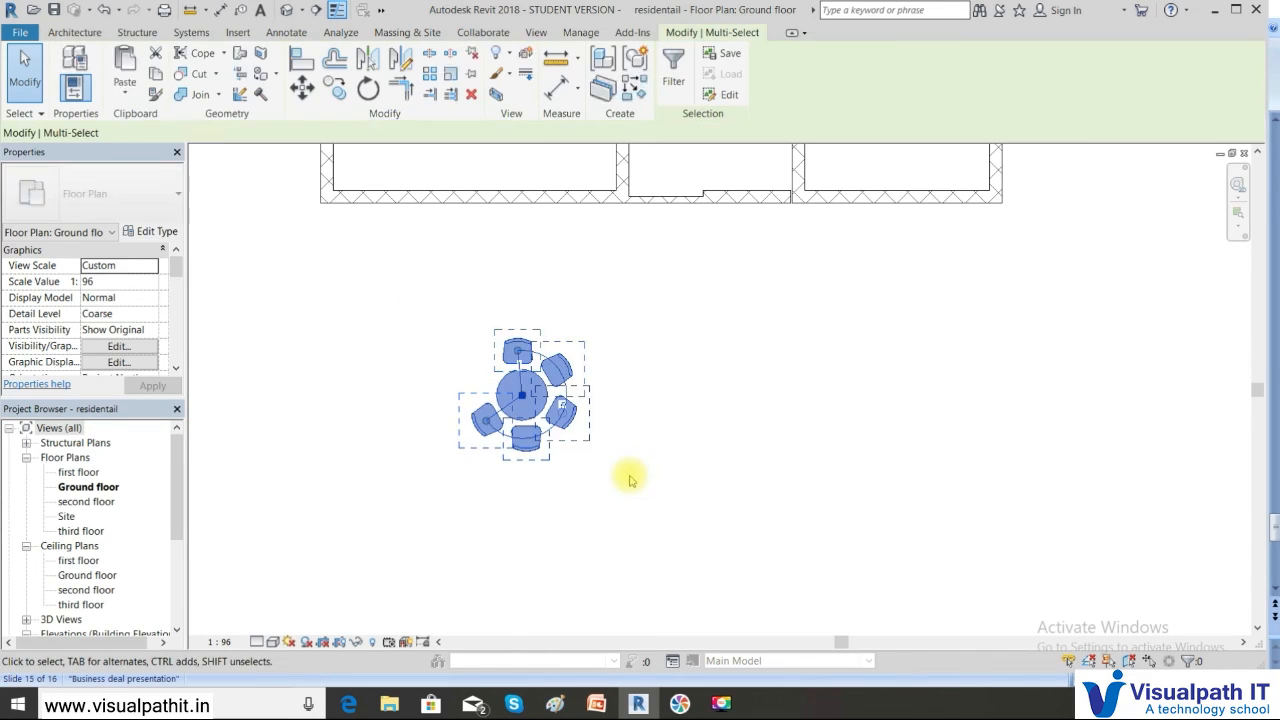
pyautogui.press('Delete')
# Frame the empty ground-floor walls, then switch to the default 3D view
pyautogui.moveTo(500, 243); pyautogui.dragTo(440, 371, button='middle')
pyautogui.scroll(-3, 437, 279)
pyautogui.moveTo(448, 292); pyautogui.dragTo(425, 399, button='middle')
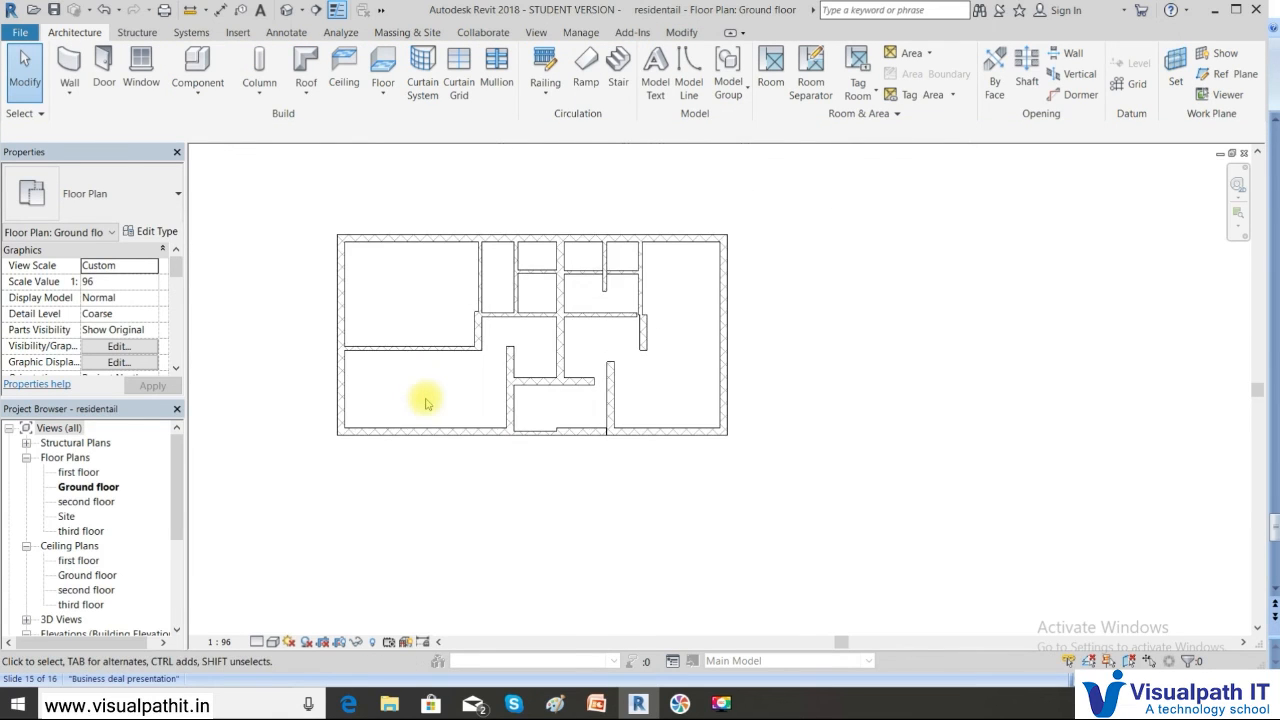
pyautogui.scroll(1, 425, 399)
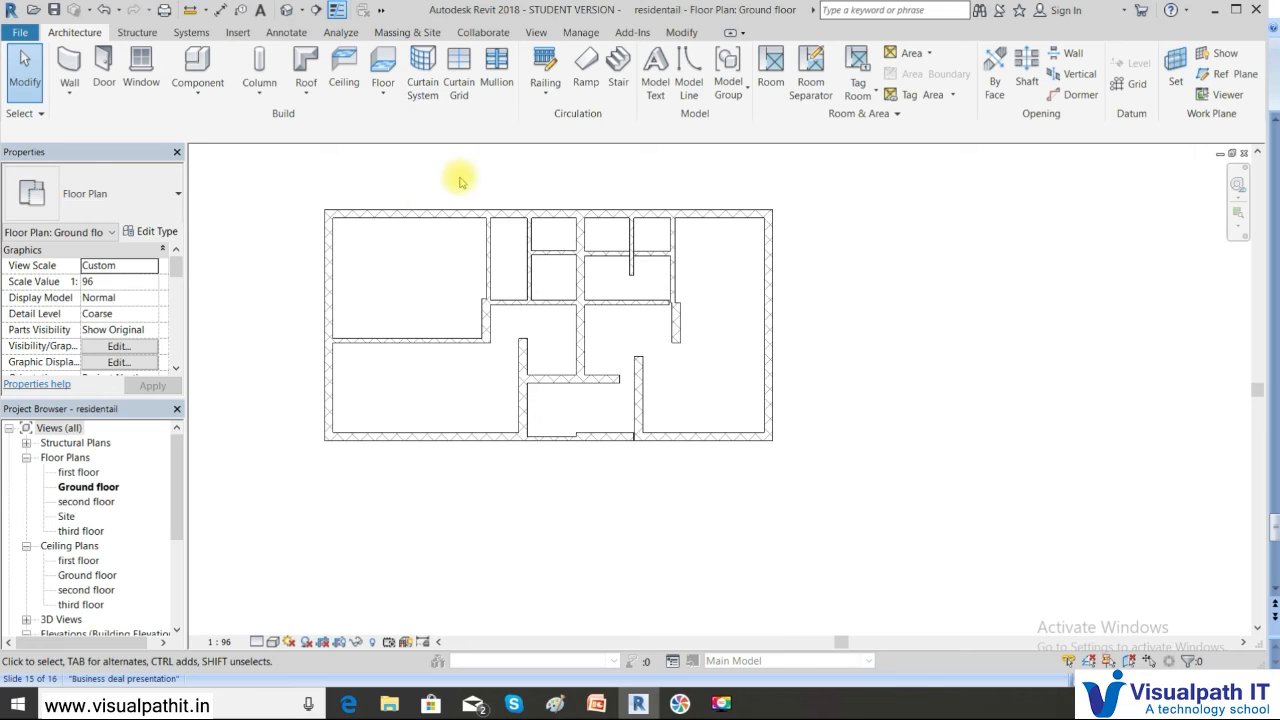
pyautogui.click(286, 10)
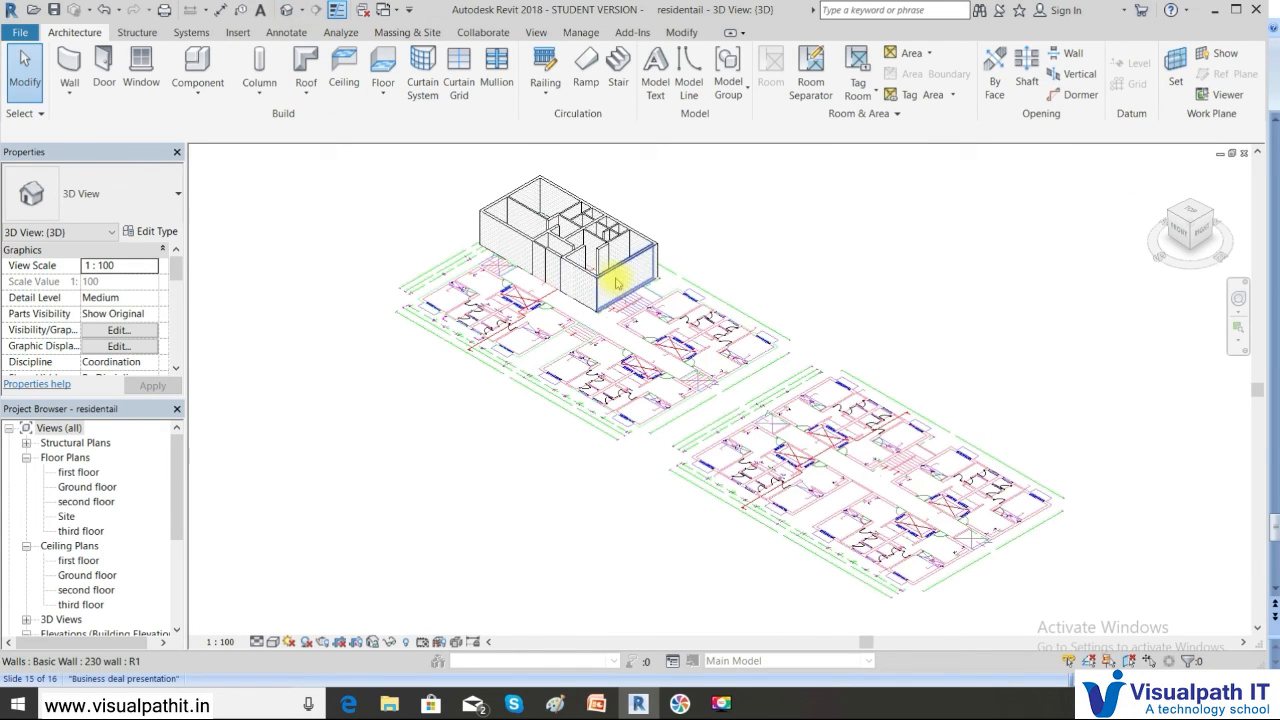
# Zoom in and pan the {3D} view to frame the brick-walled building
pyautogui.scroll(3, 622, 285)
pyautogui.scroll(1, 626, 287)
pyautogui.moveTo(564, 260); pyautogui.dragTo(646, 385, button='middle')
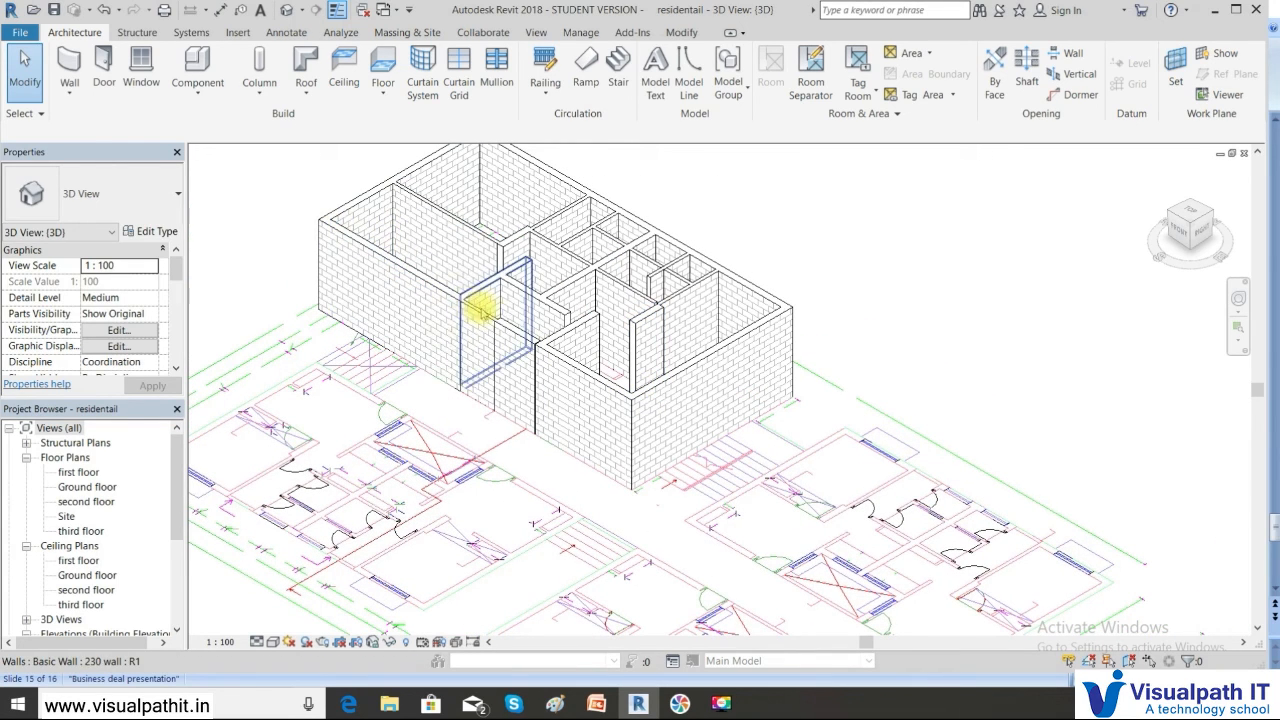